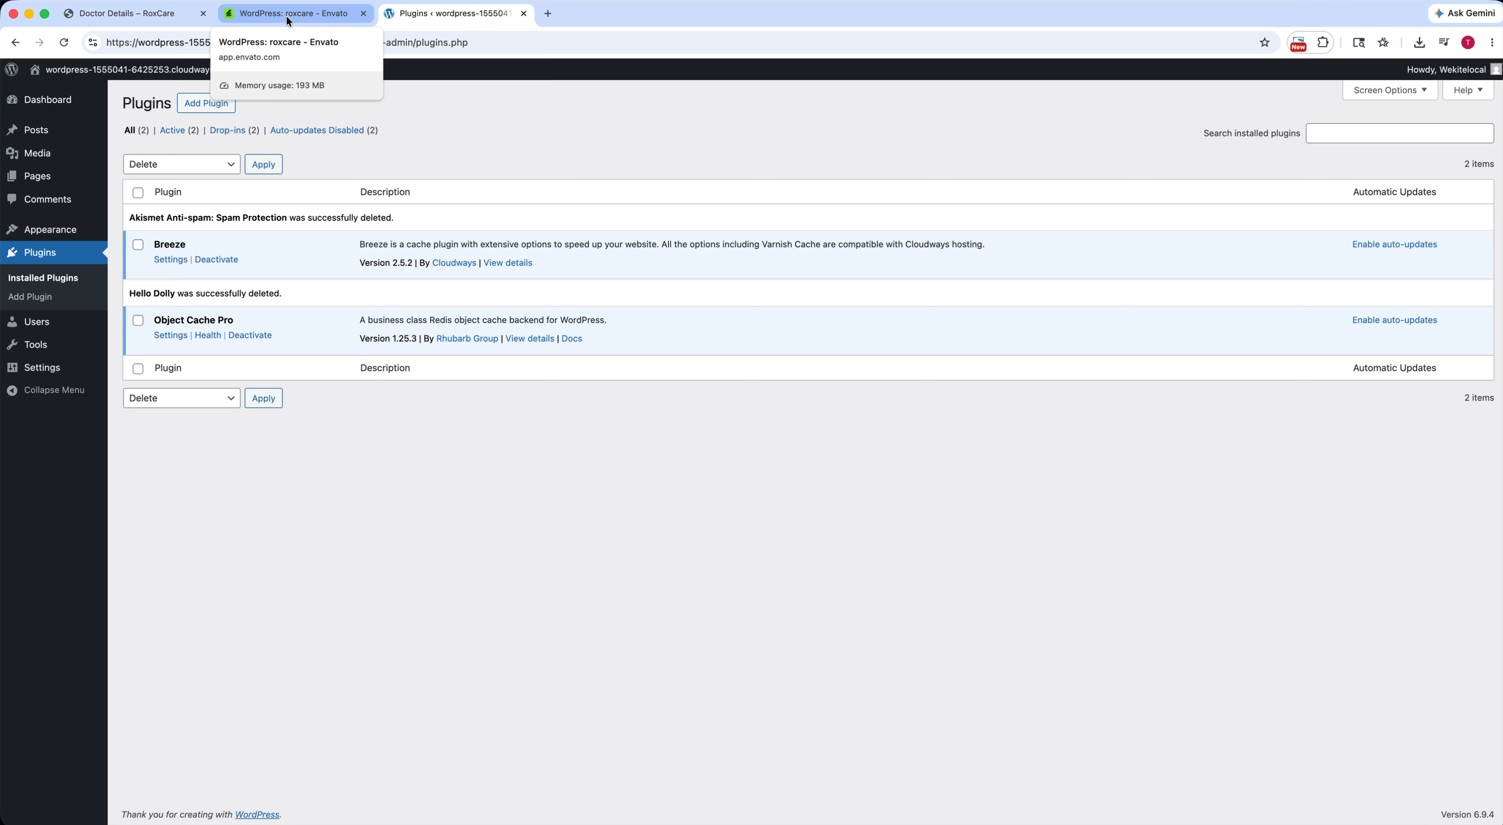
Search Envato's WordPress items for roxcare with the Template Kits filter and view the RoxCare - Health & Medical Elementor Template Kit's details.
click(288, 18)
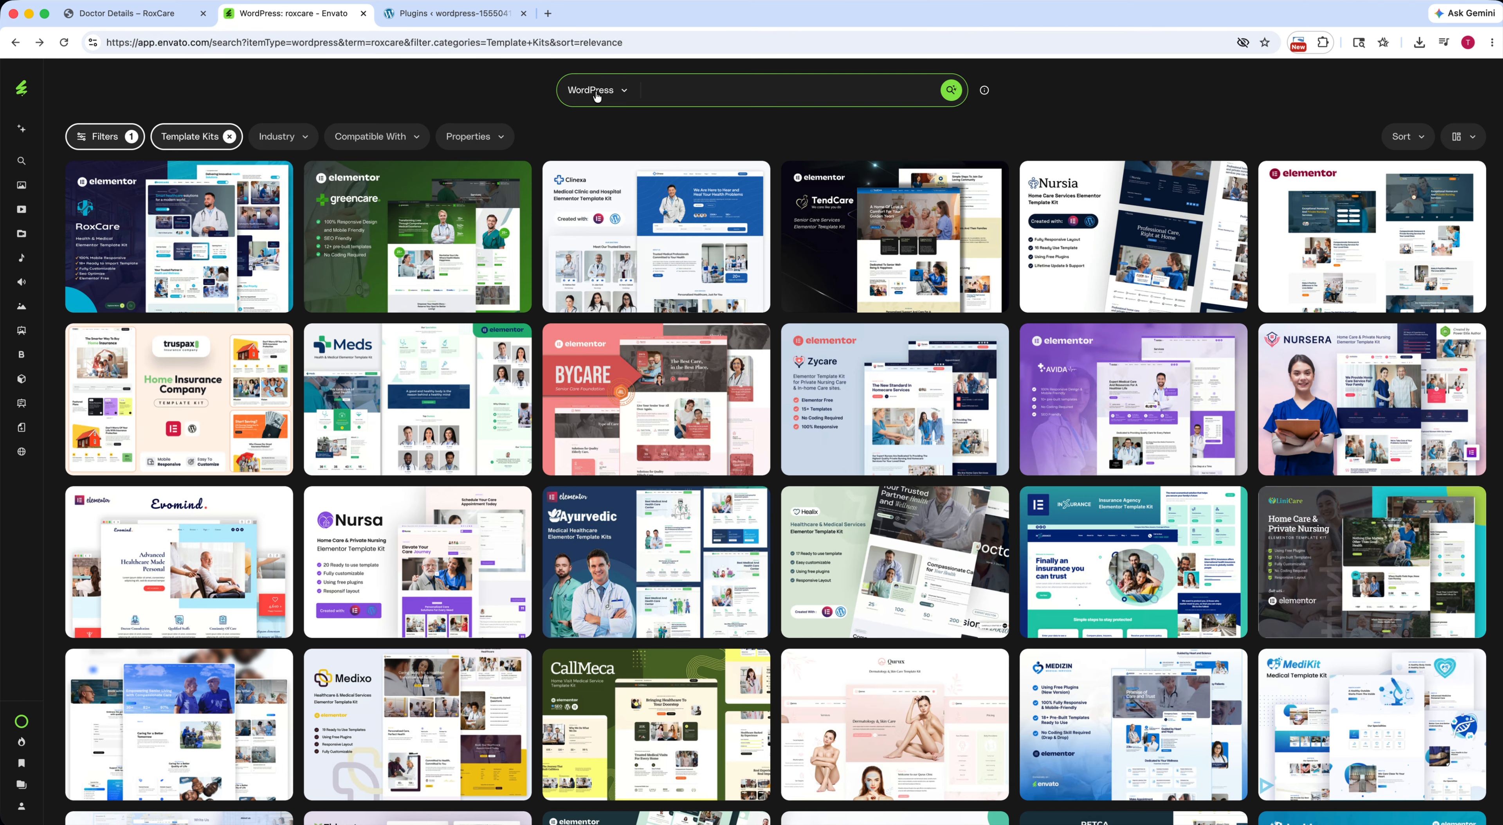
click(611, 99)
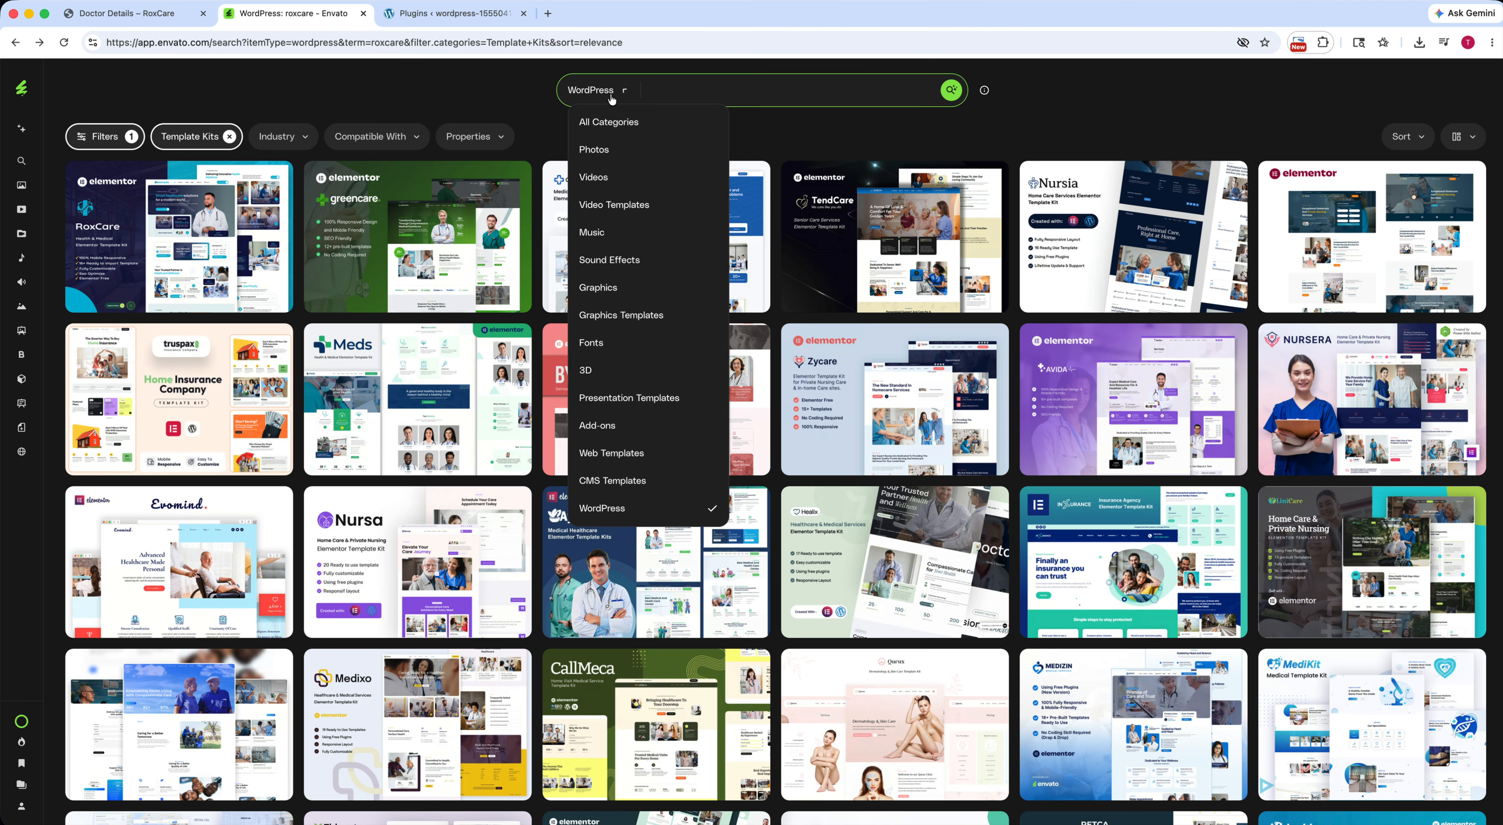
click(157, 115)
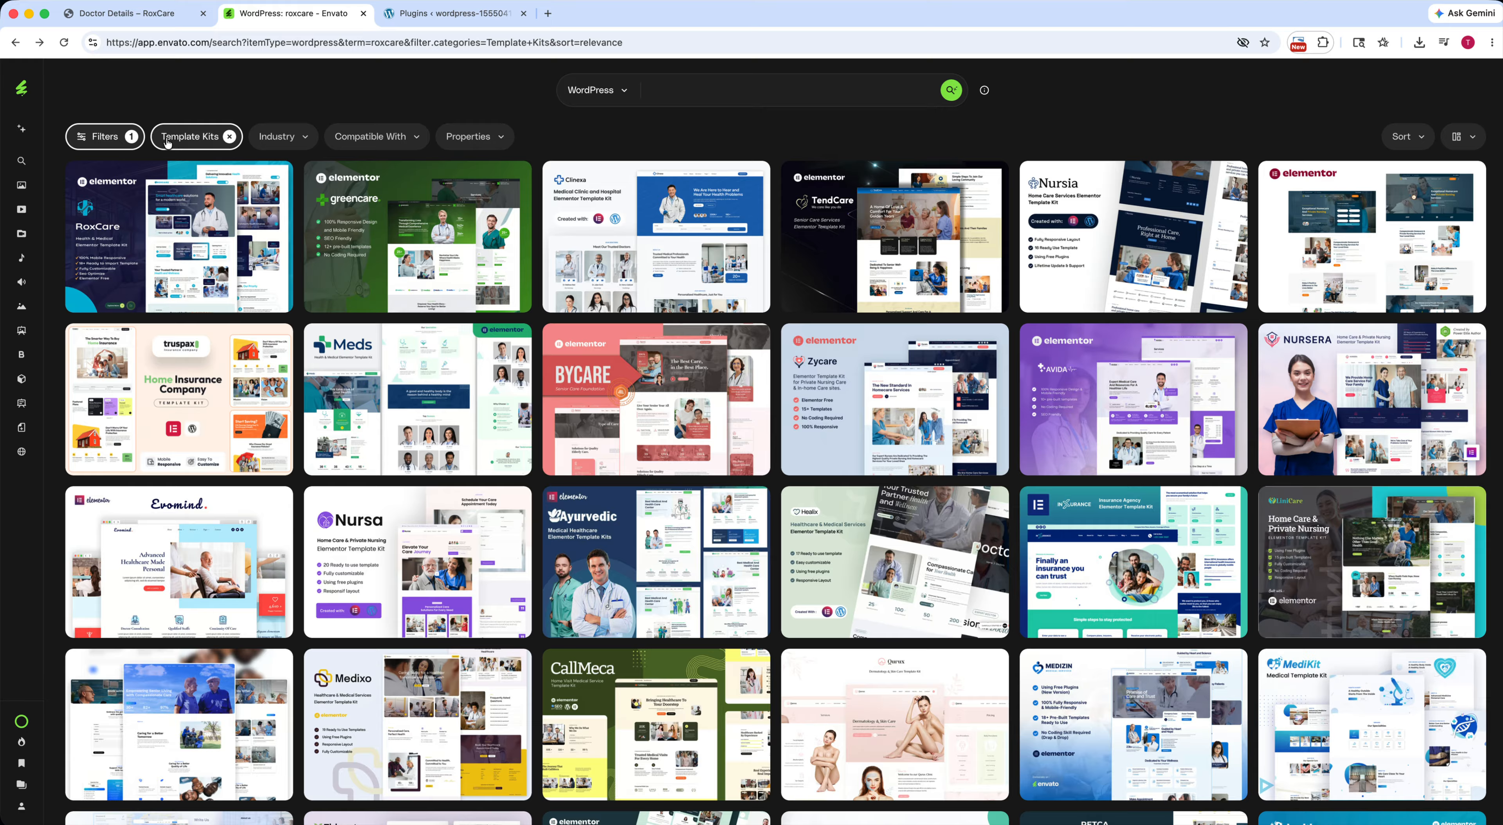
click(179, 140)
click(104, 139)
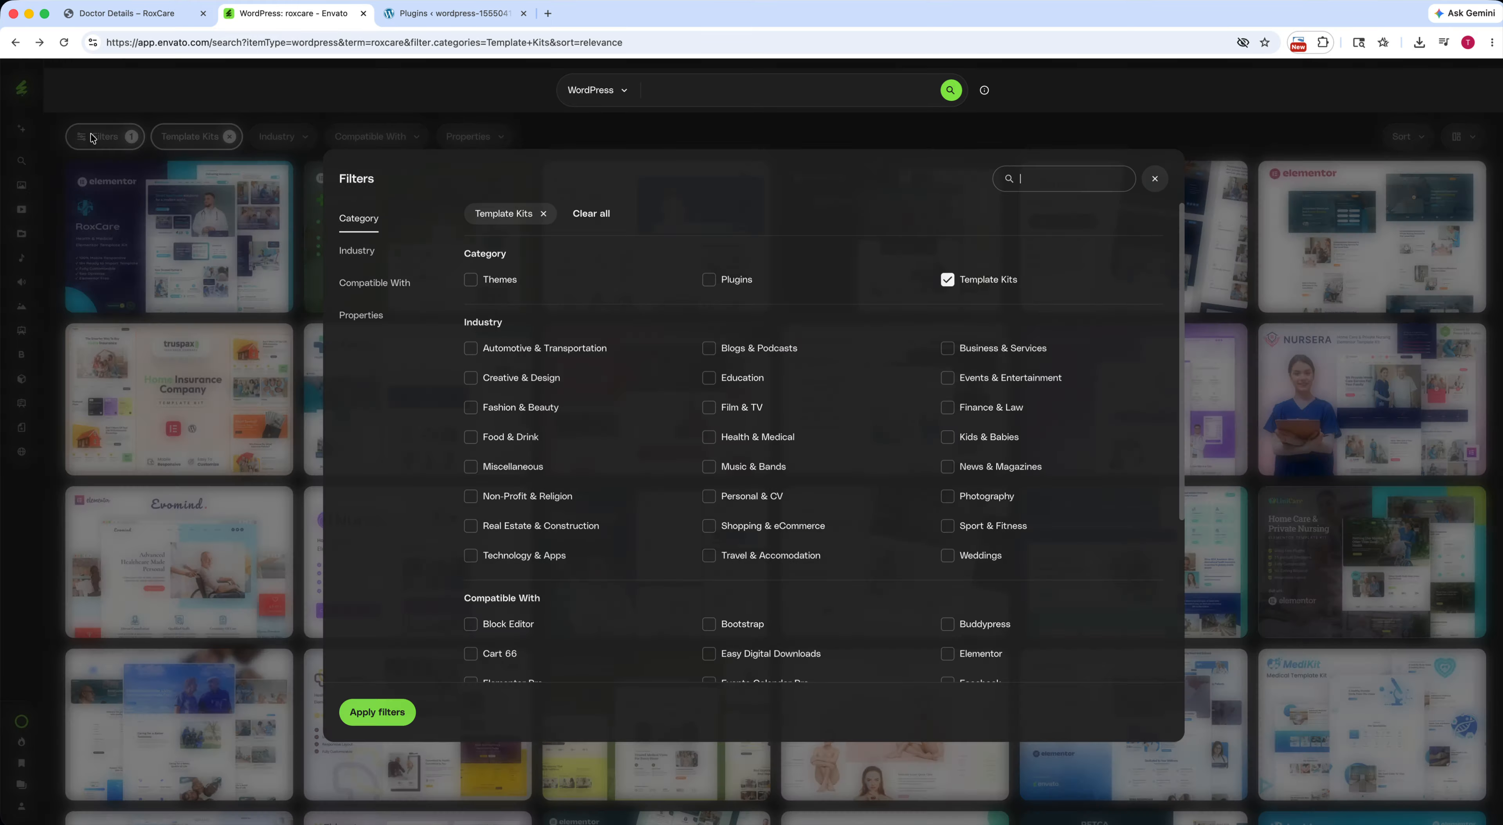
scroll(454, 415, down, 5)
scroll(864, 344, up, 5)
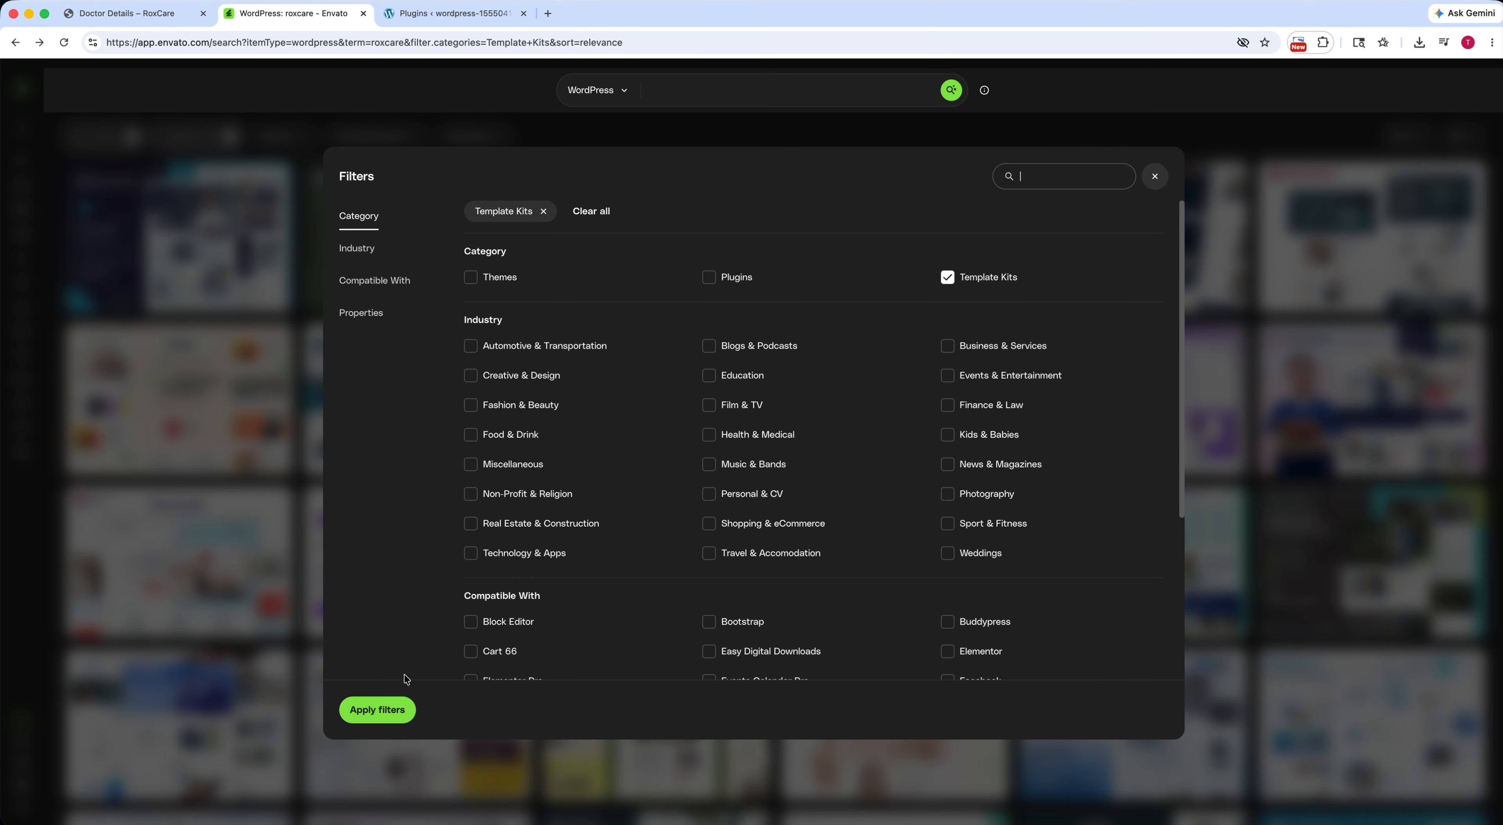
click(378, 709)
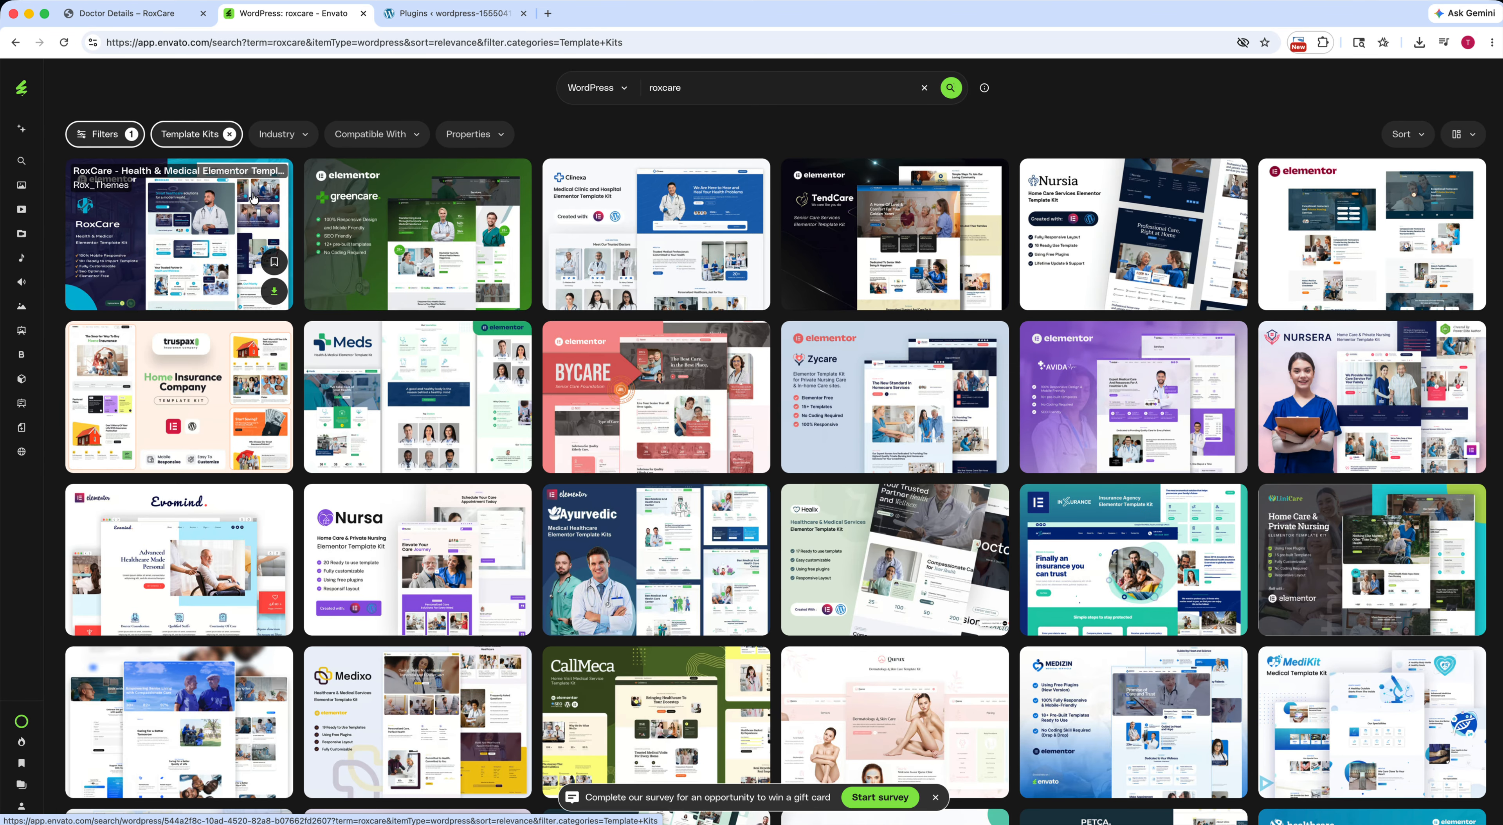
click(170, 208)
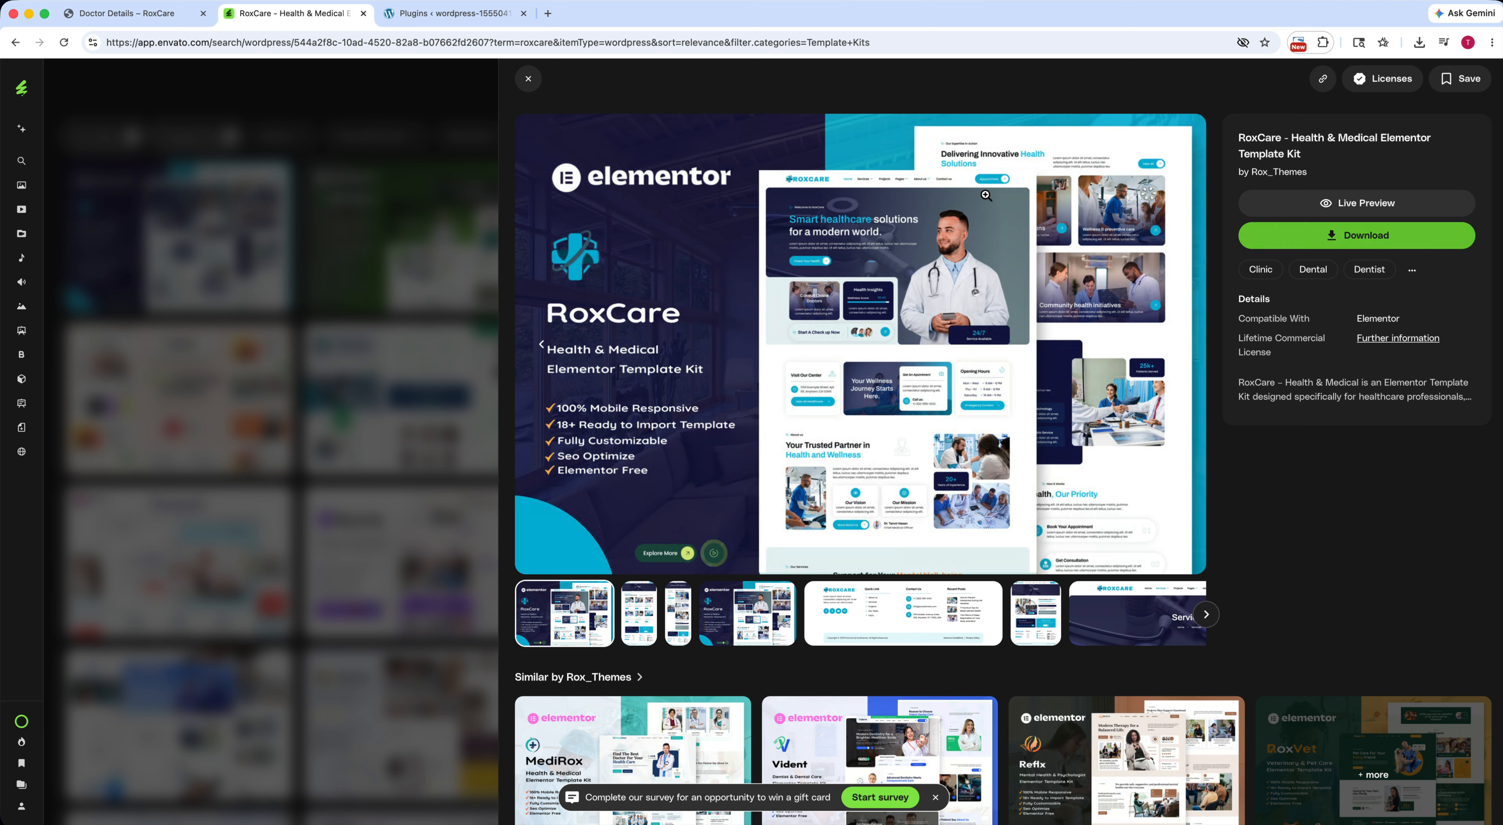
click(363, 15)
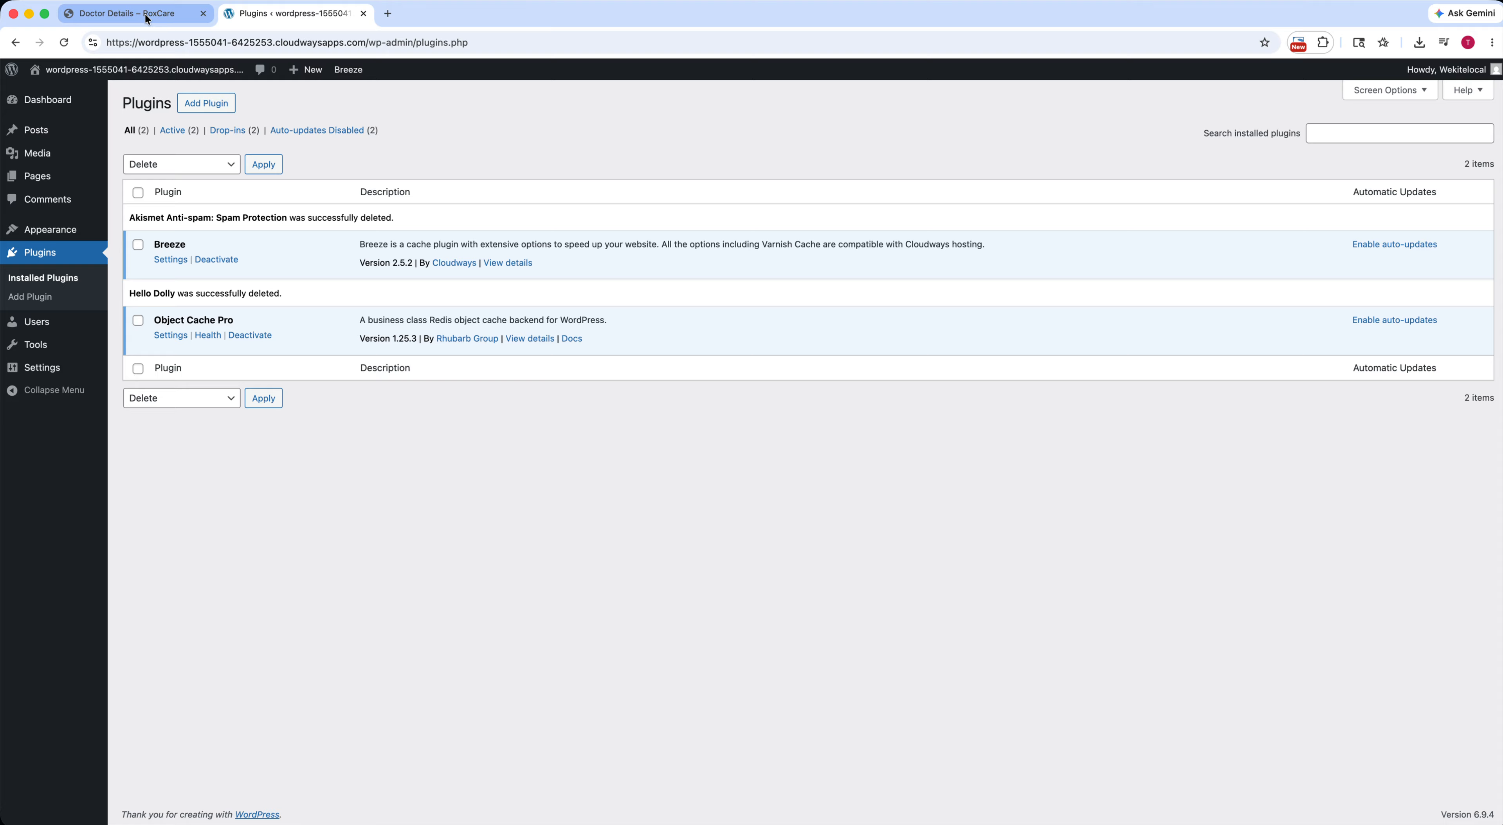
Open the RoxCare live demo's home page and examine its sections from the hero banner through the treatment steps.
click(100, 15)
scroll(560, 334, up, 5)
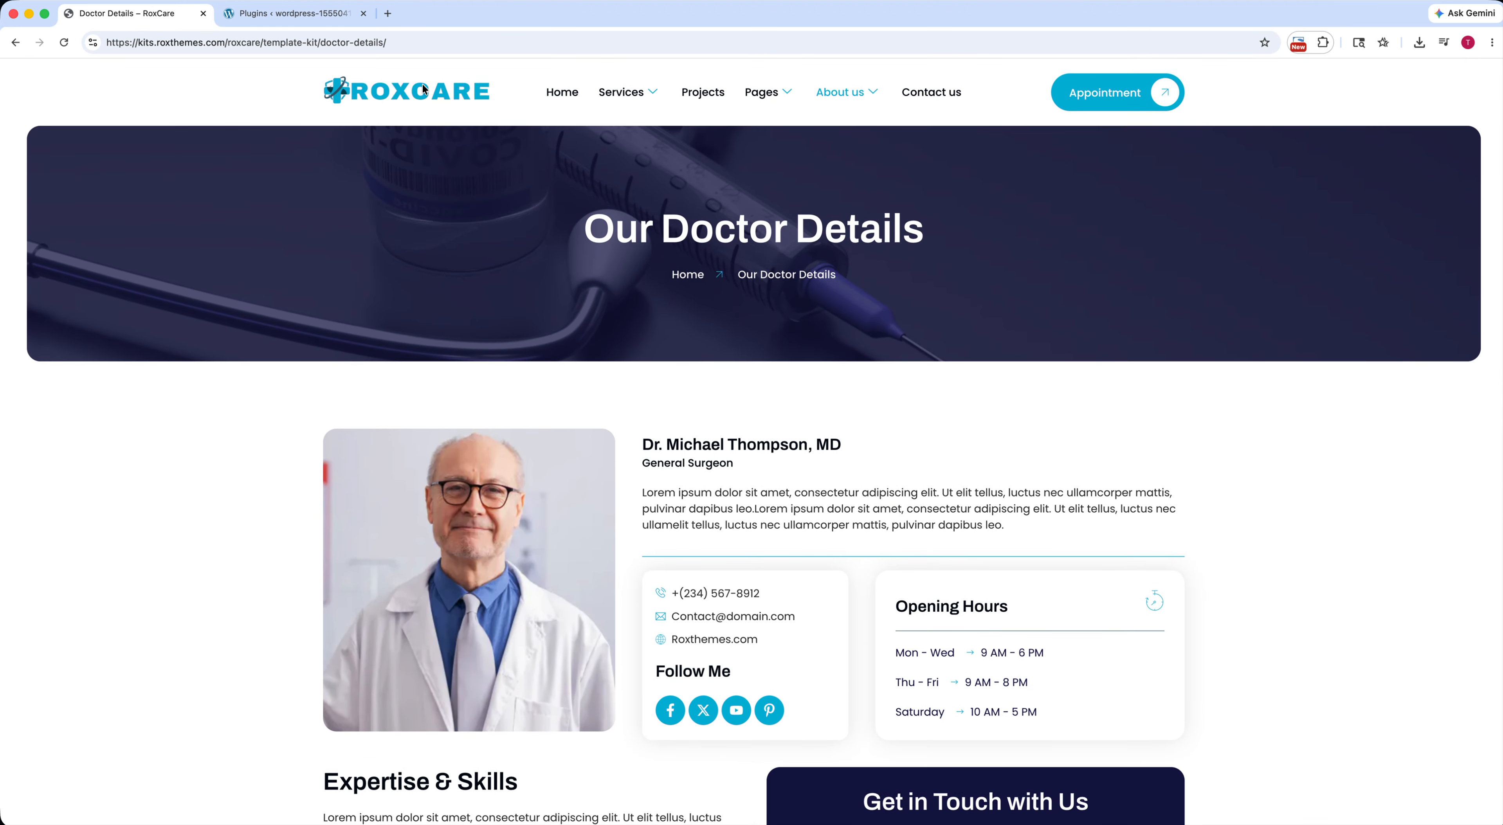
click(580, 101)
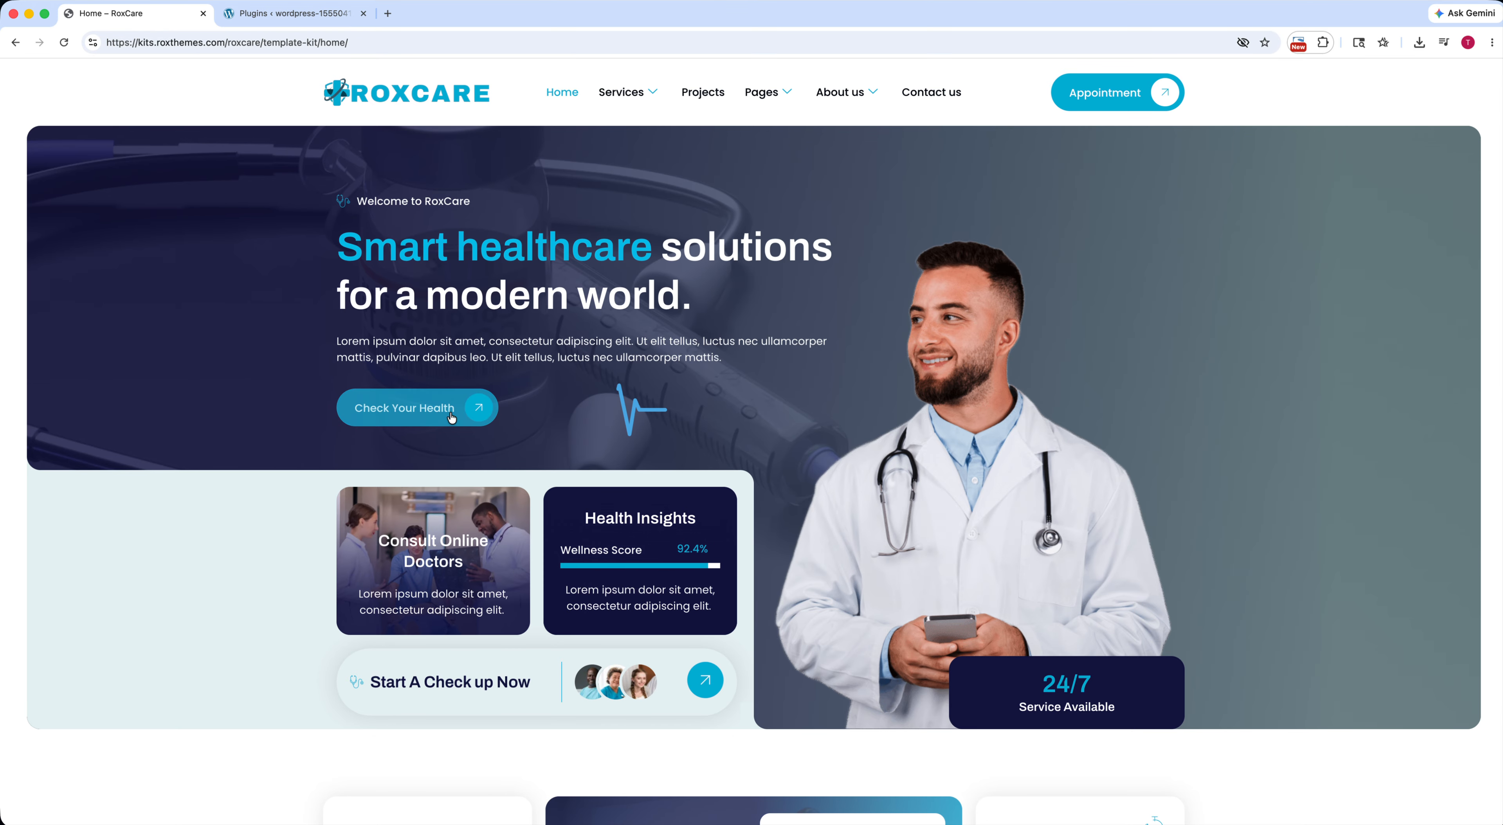
scroll(577, 474, down, 5)
scroll(578, 474, down, 2)
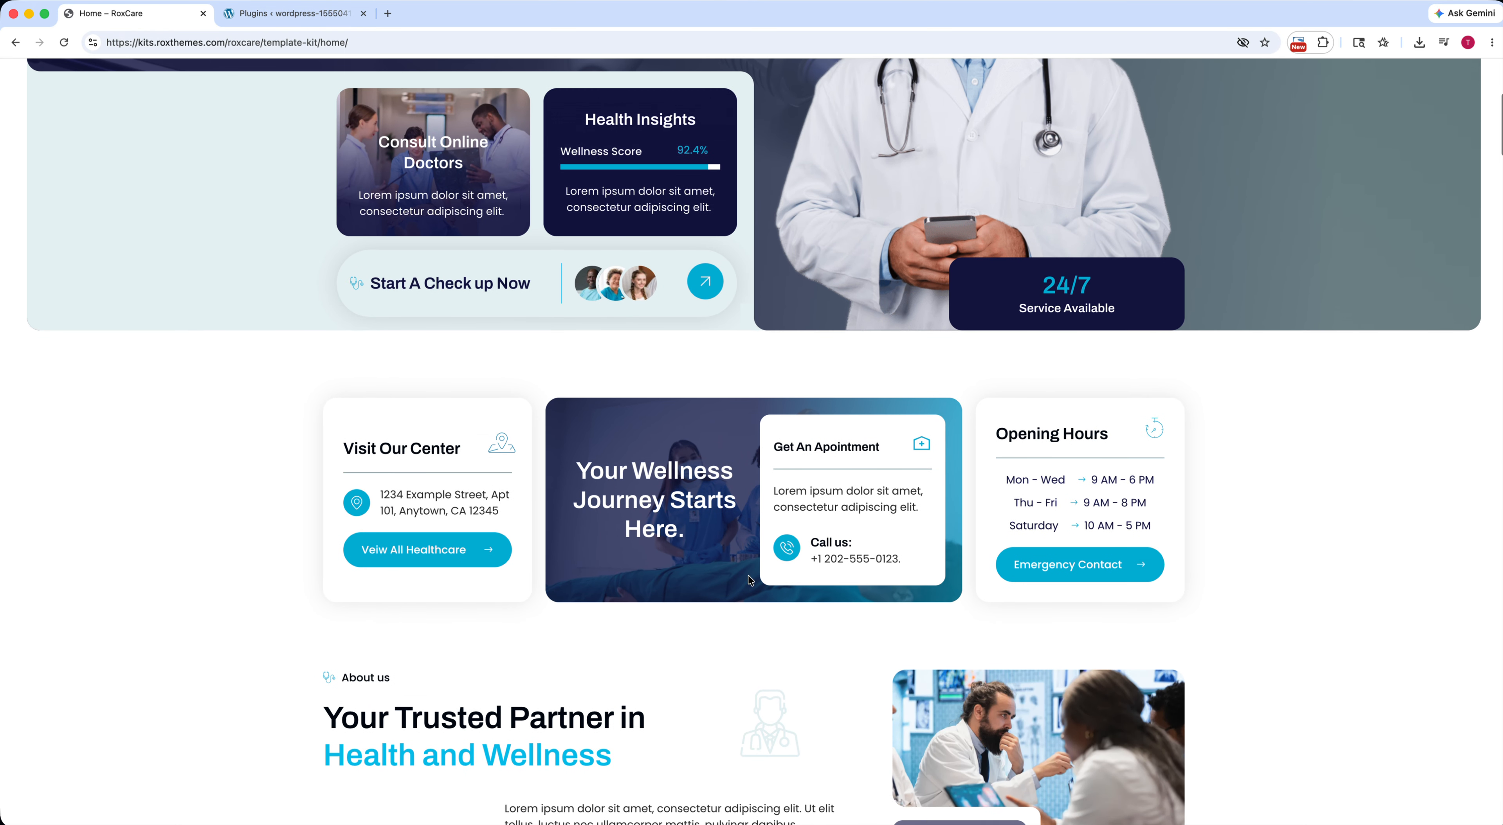
scroll(1025, 498, down, 6)
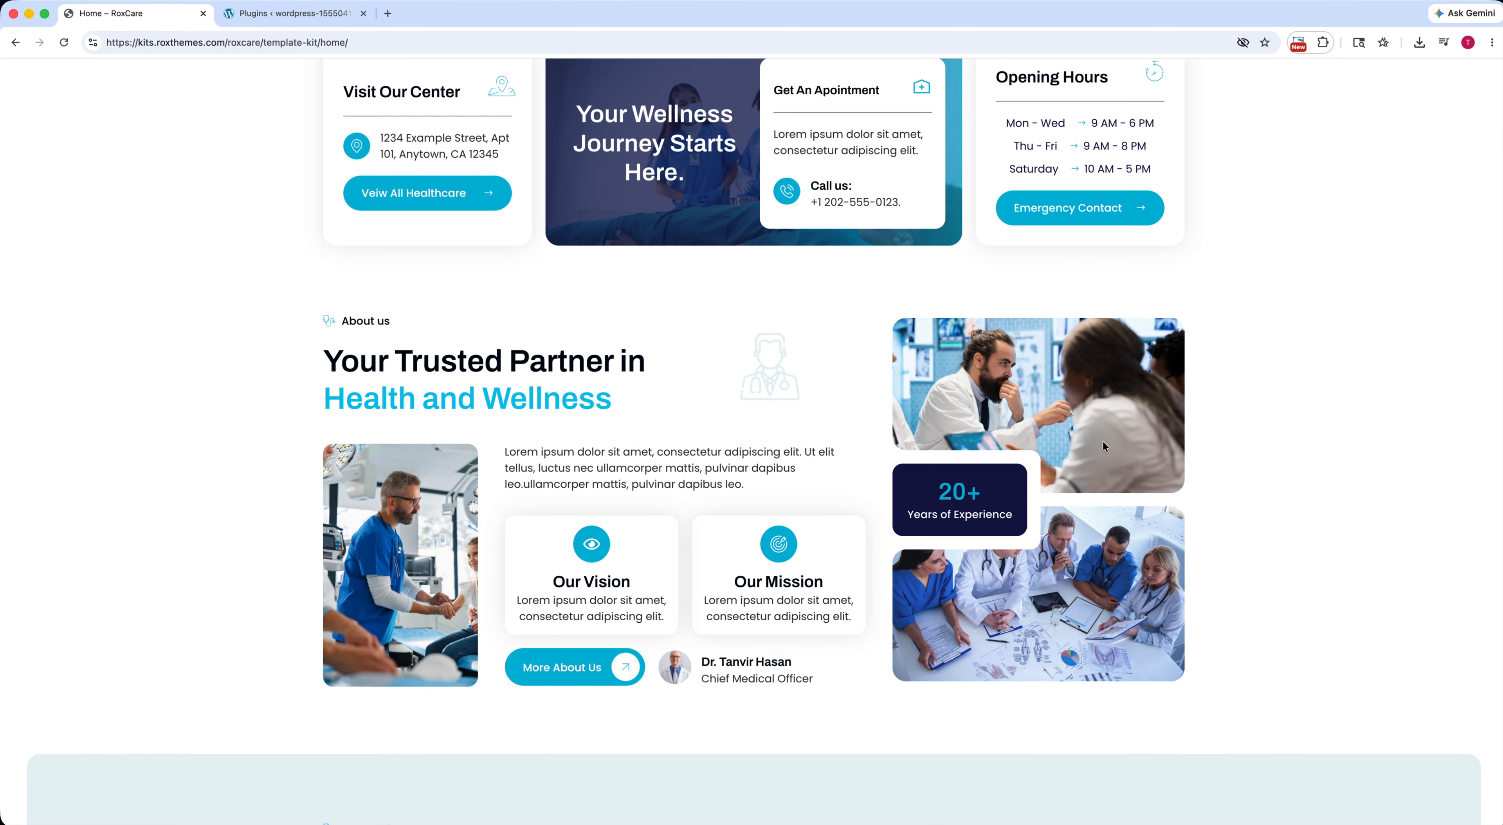
scroll(828, 522, down, 12)
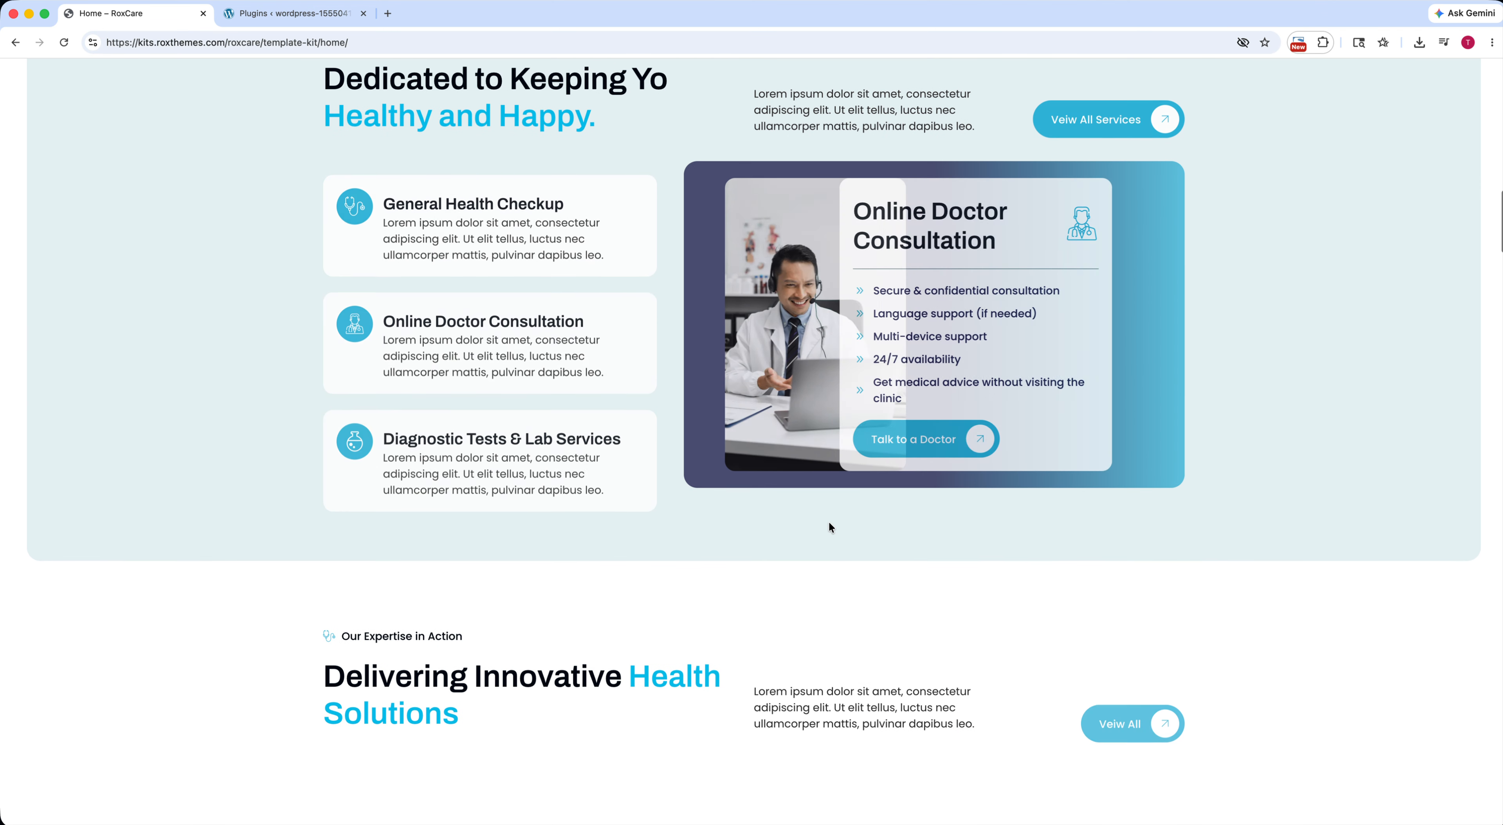
scroll(836, 522, down, 9)
scroll(837, 521, down, 15)
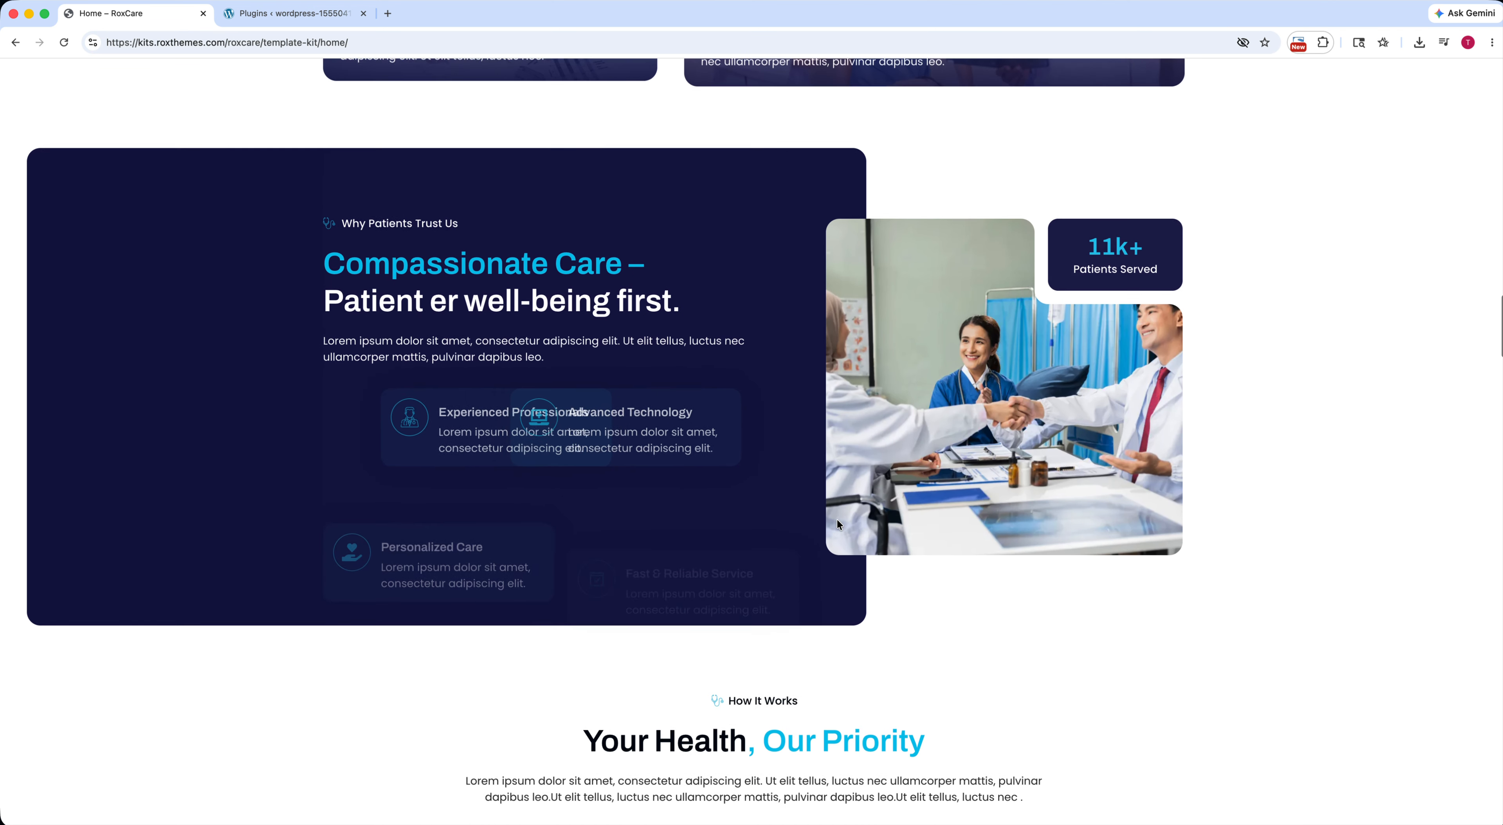
scroll(841, 524, down, 12)
scroll(842, 524, up, 12)
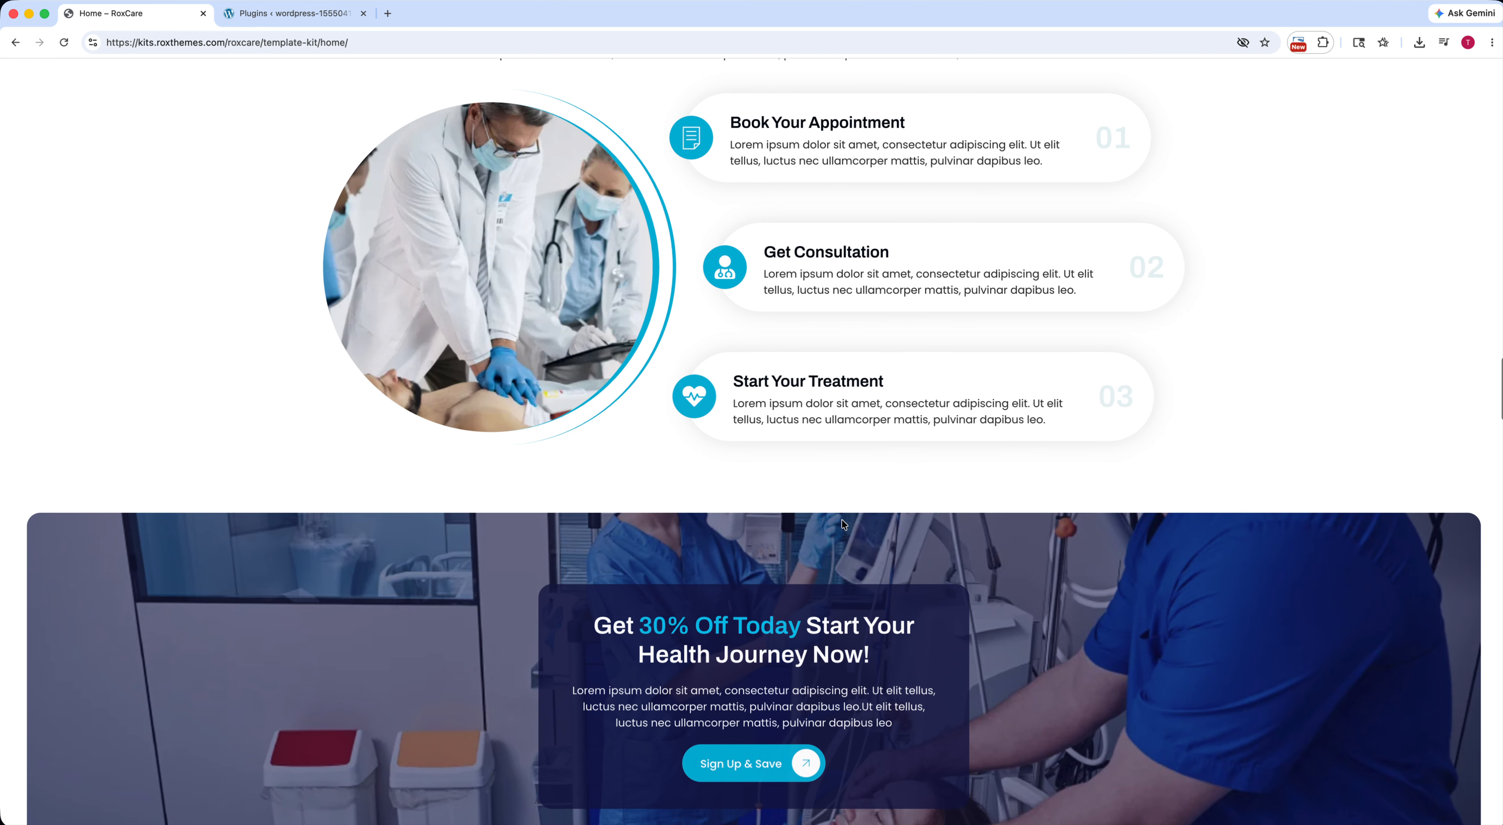
Examine the rest of the demo home page, including the medical experts, testimonials, pricing plans, news posts and contact form.
scroll(842, 524, down, 7)
scroll(842, 524, down, 6)
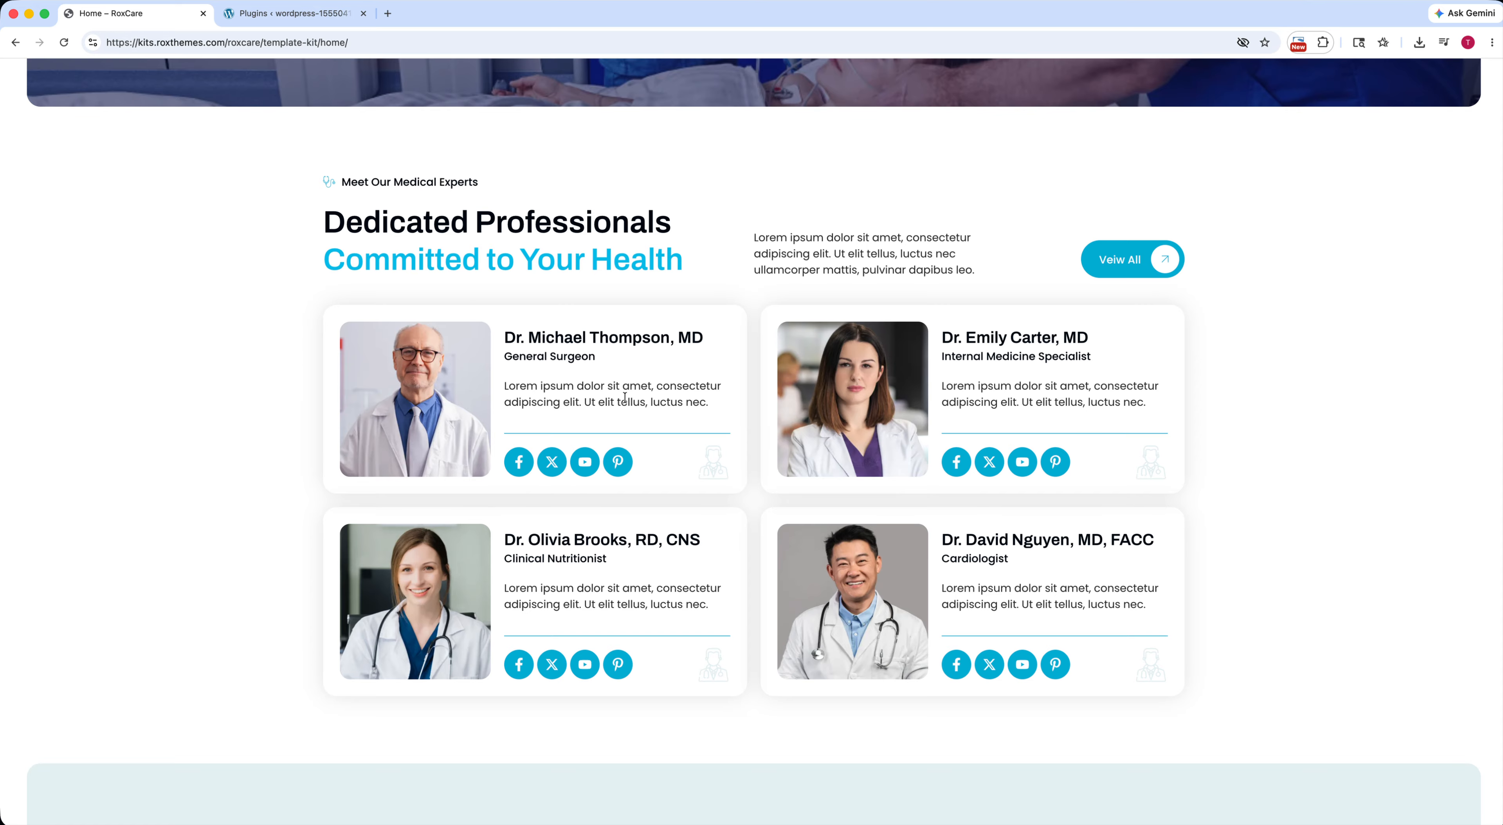
scroll(735, 454, down, 10)
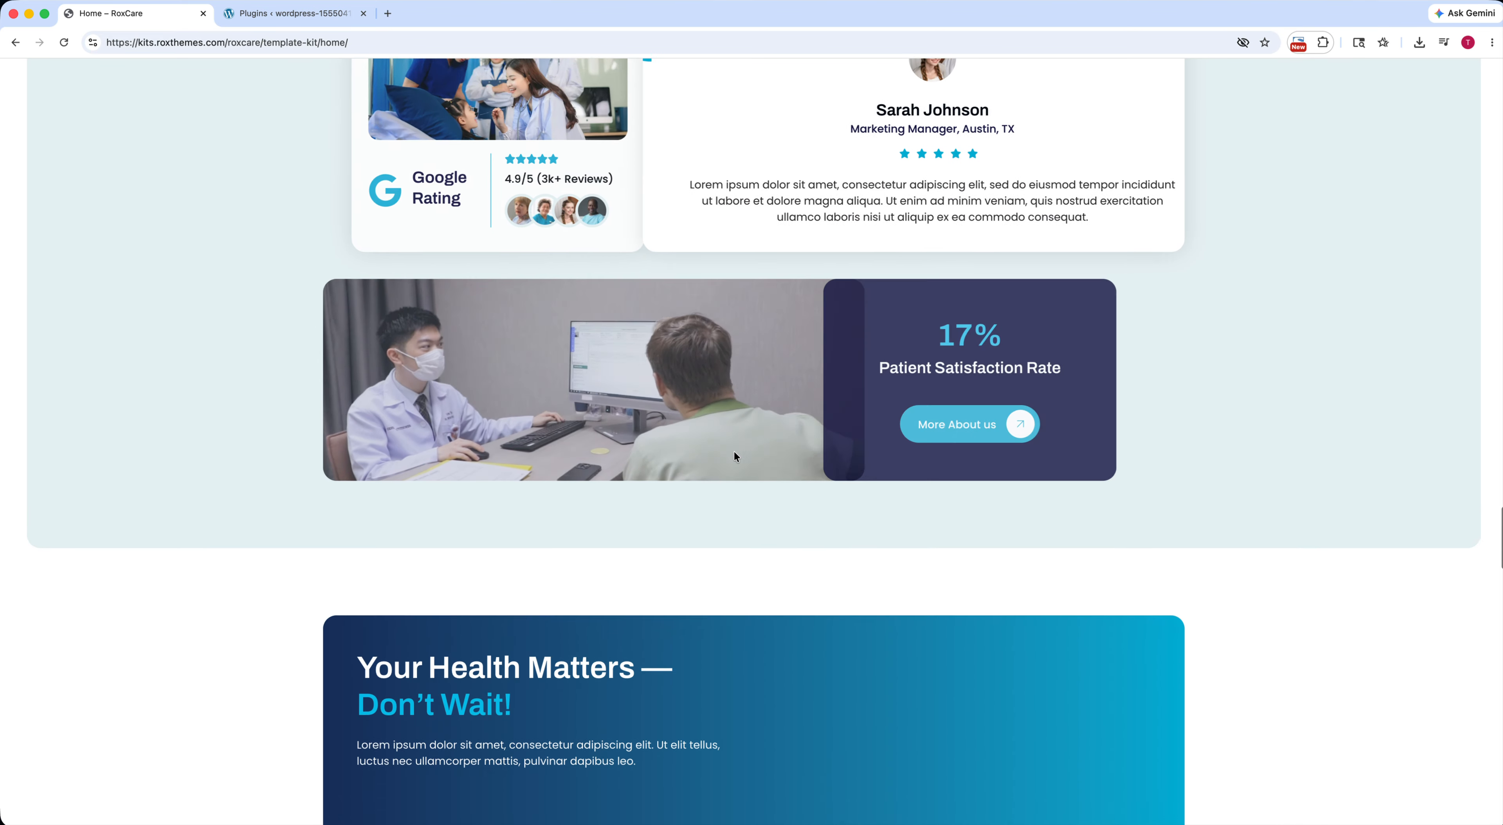
scroll(734, 452, down, 9)
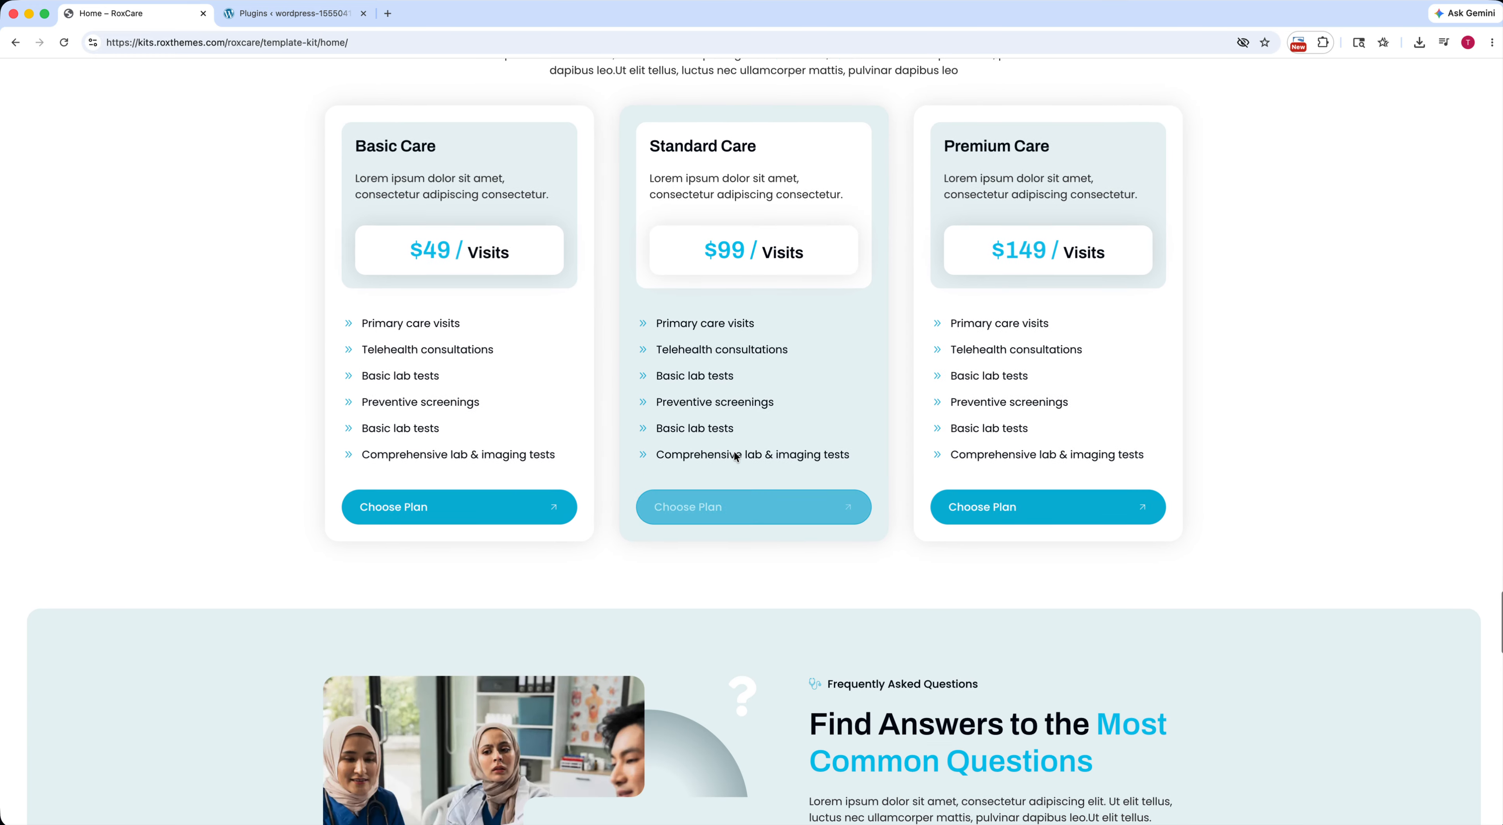
scroll(734, 450, up, 3)
scroll(734, 450, down, 2)
scroll(734, 455, up, 1)
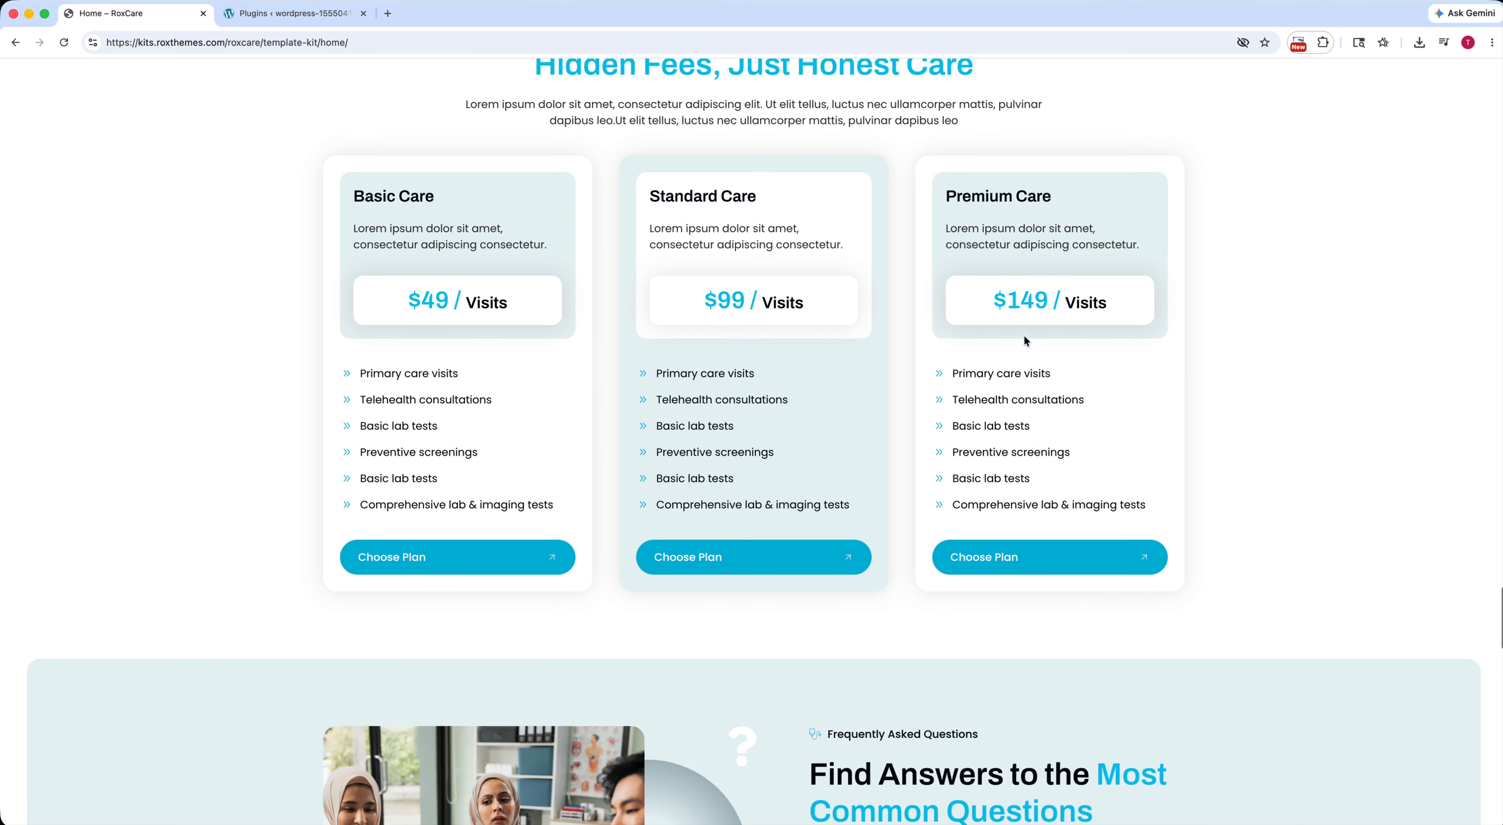
scroll(1024, 338, down, 10)
scroll(1024, 341, down, 4)
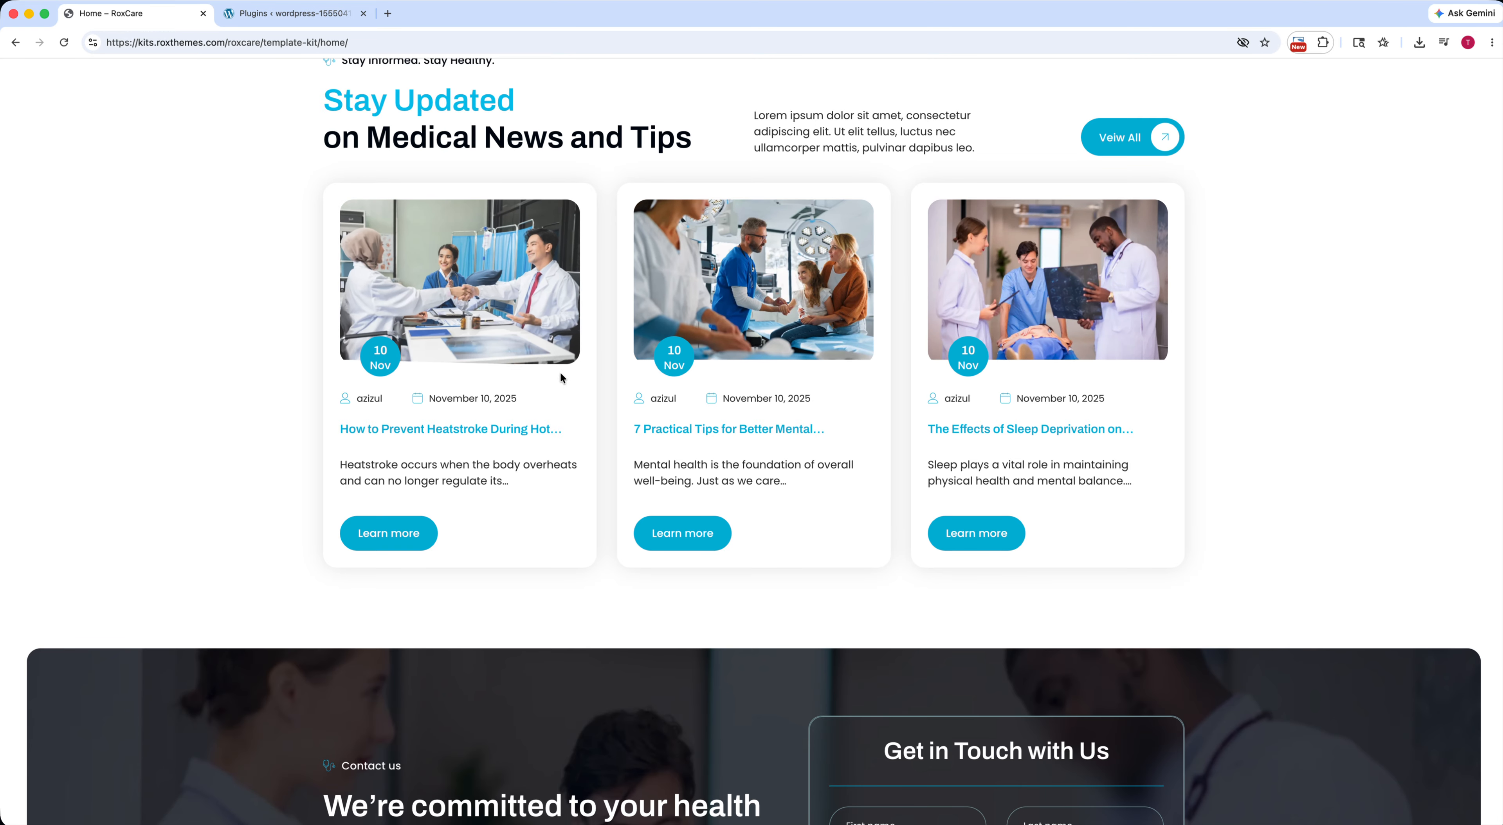
scroll(862, 327, down, 15)
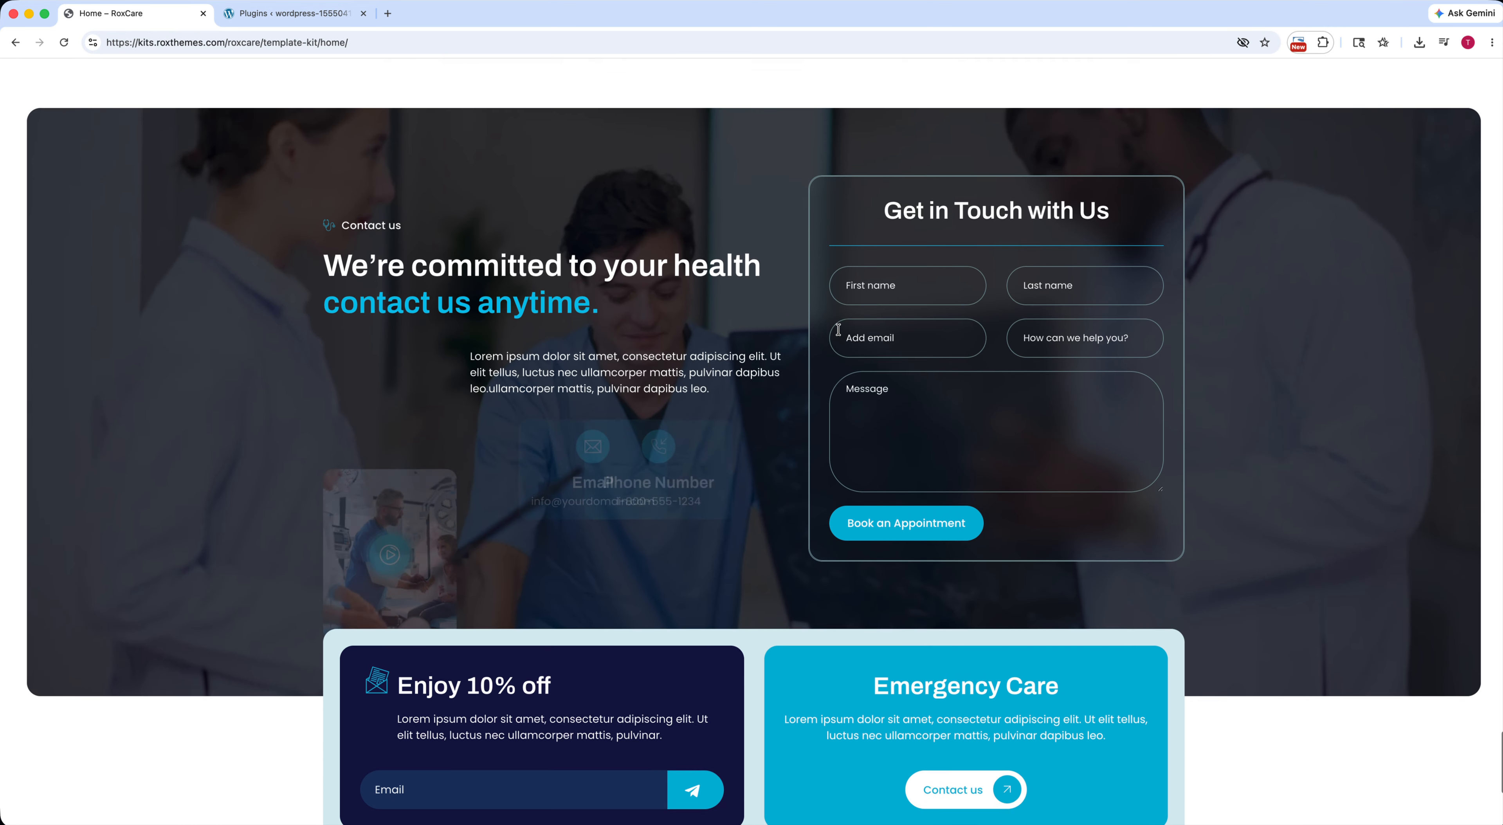
scroll(832, 374, up, 20)
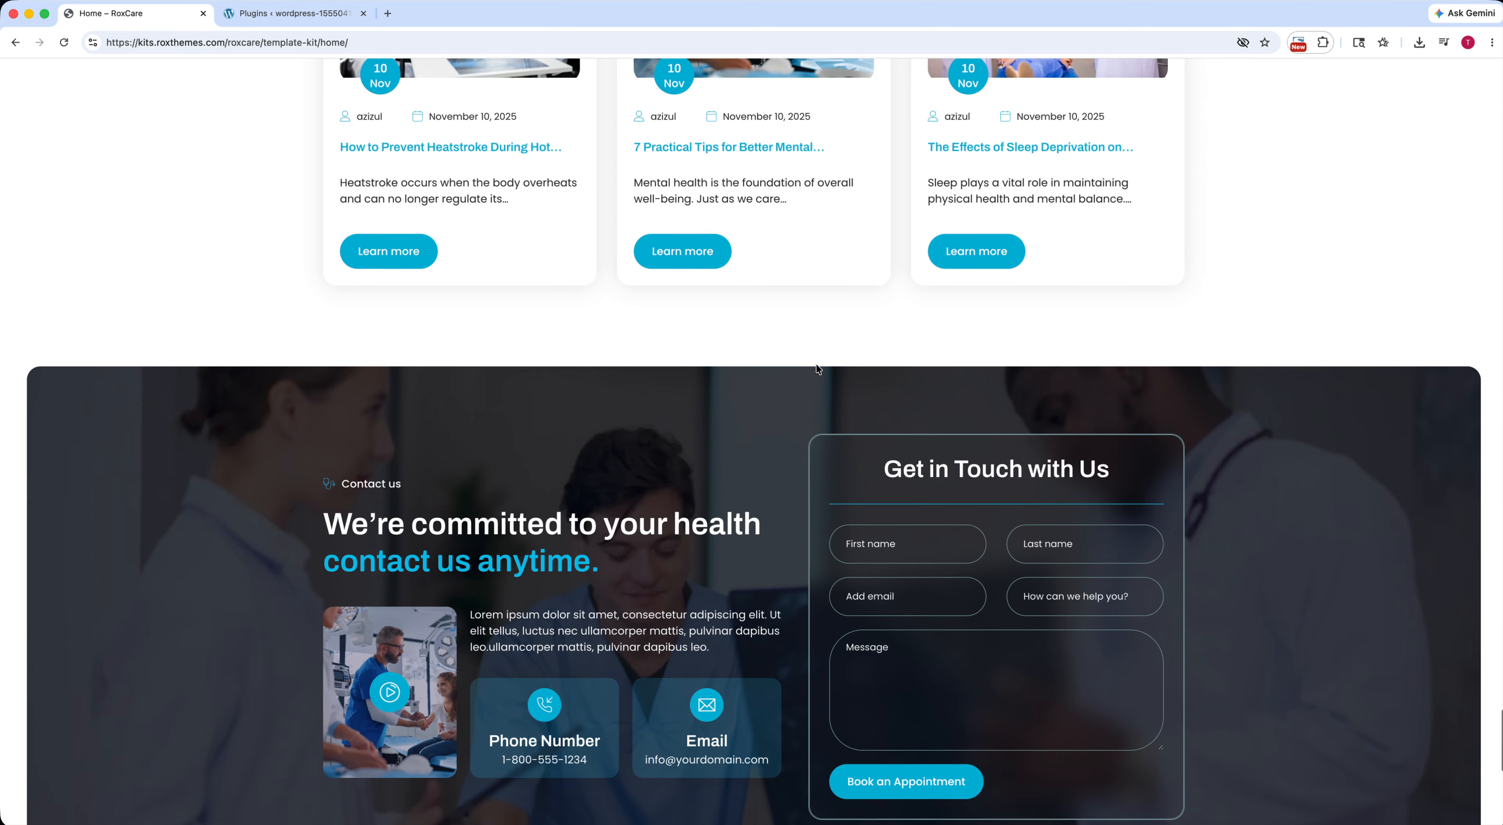
scroll(817, 365, up, 15)
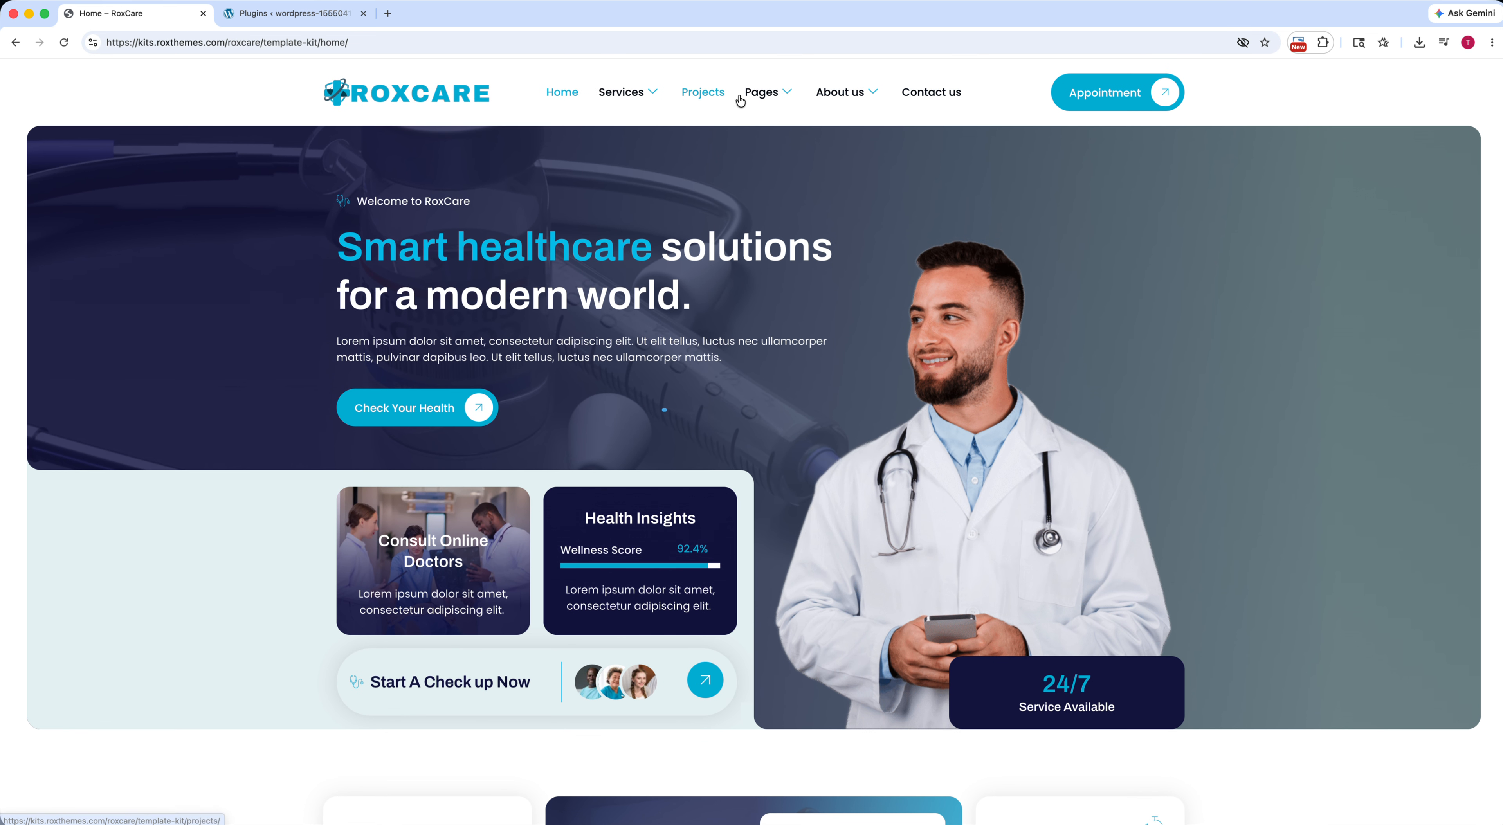
Check the demo's navigation submenus and review the Doctor Details page from its banner to the footer.
mouse_move(766, 101)
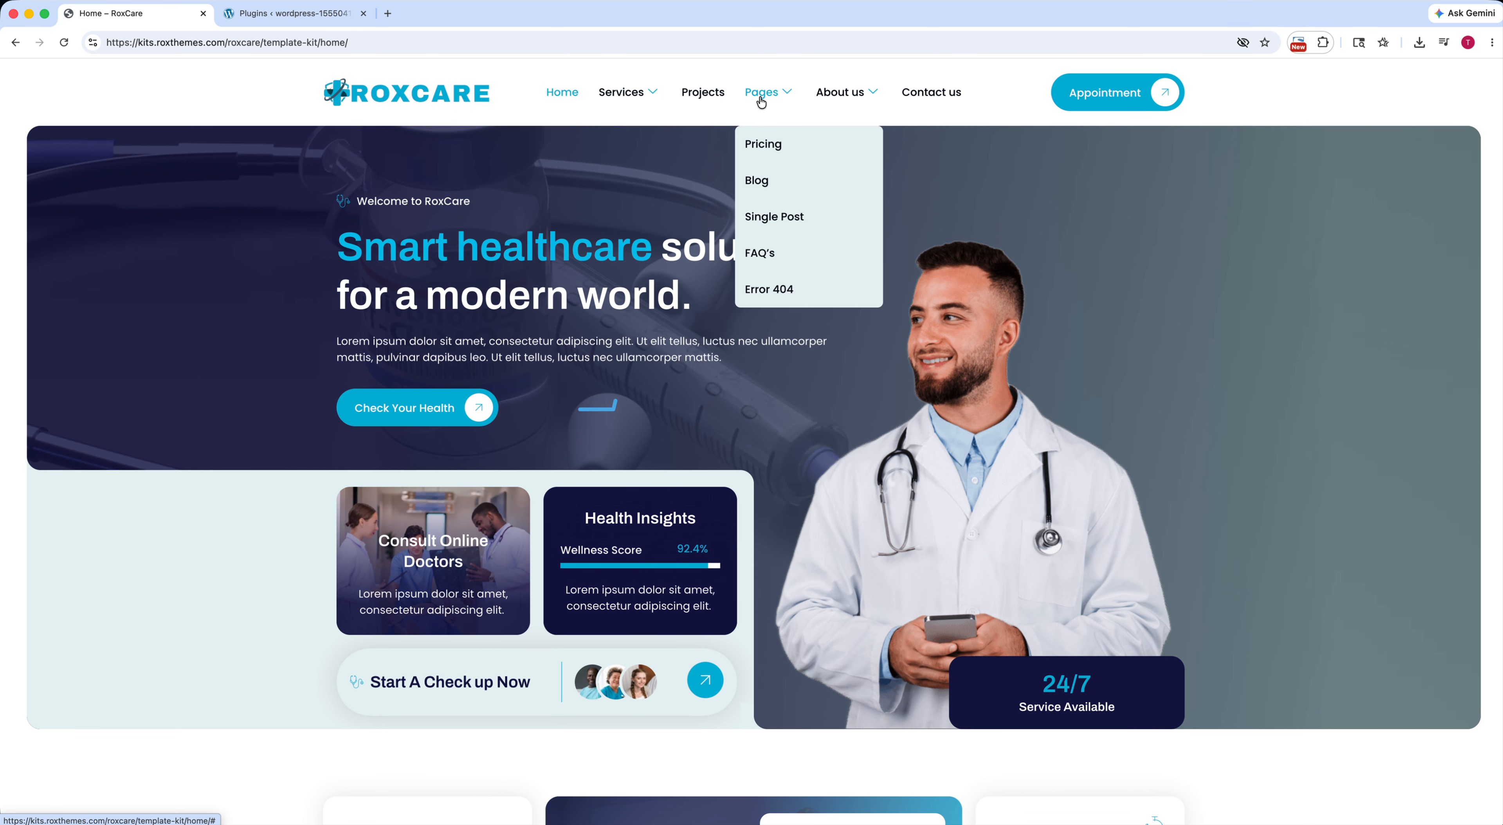
mouse_move(598, 88)
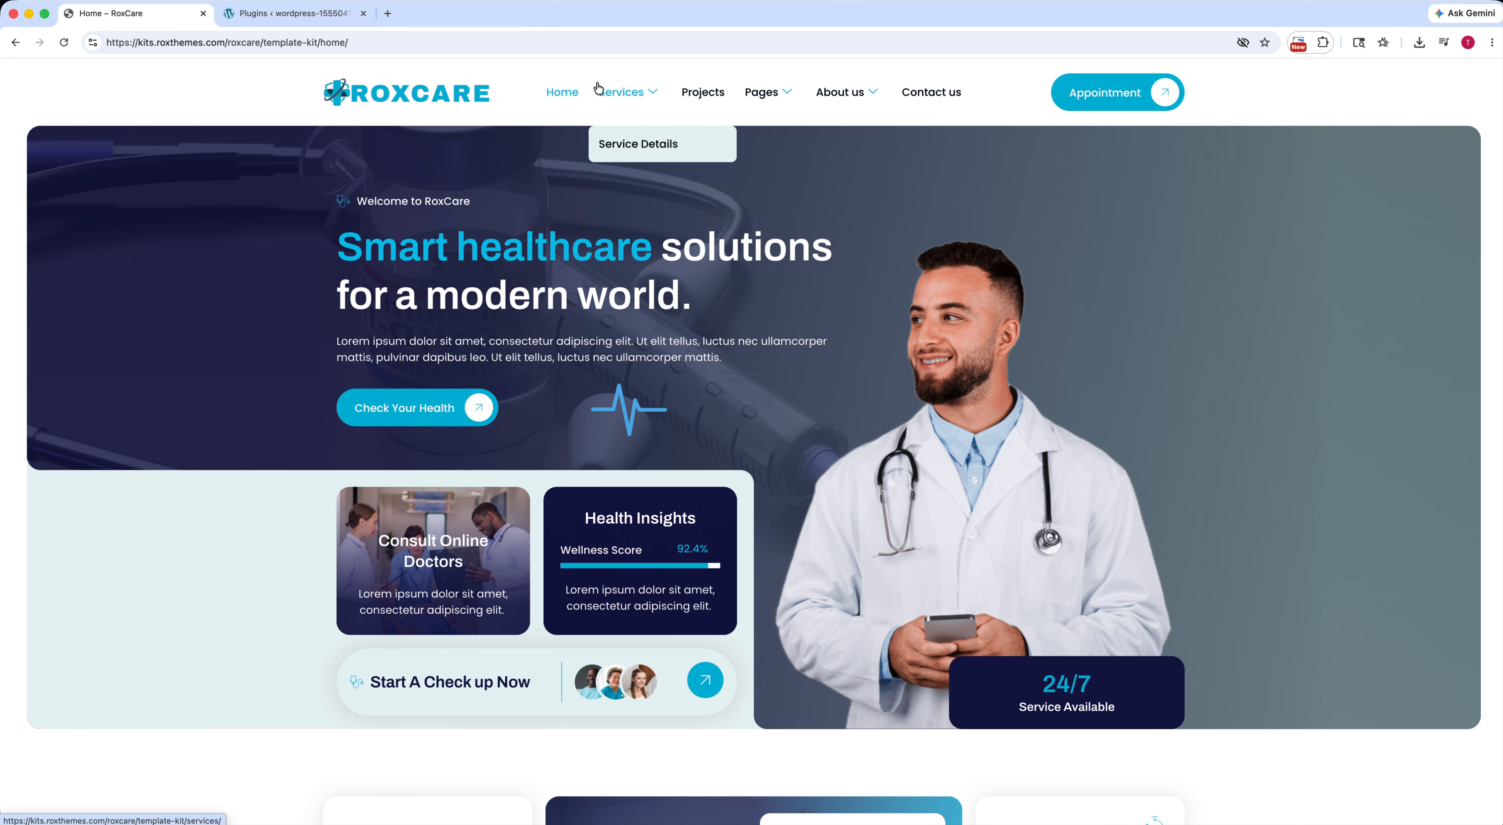
mouse_move(843, 103)
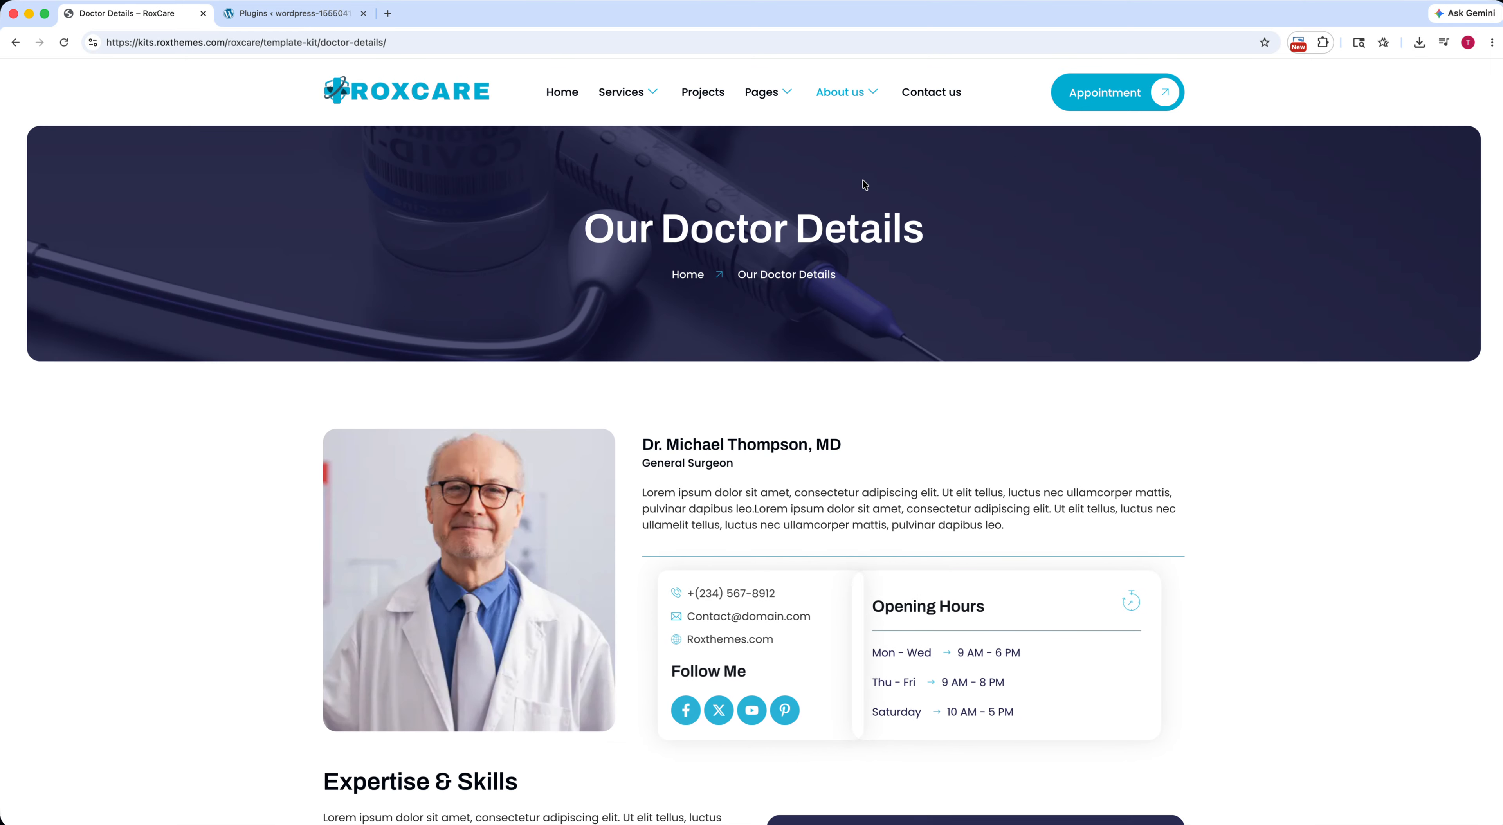
scroll(531, 381, down, 2)
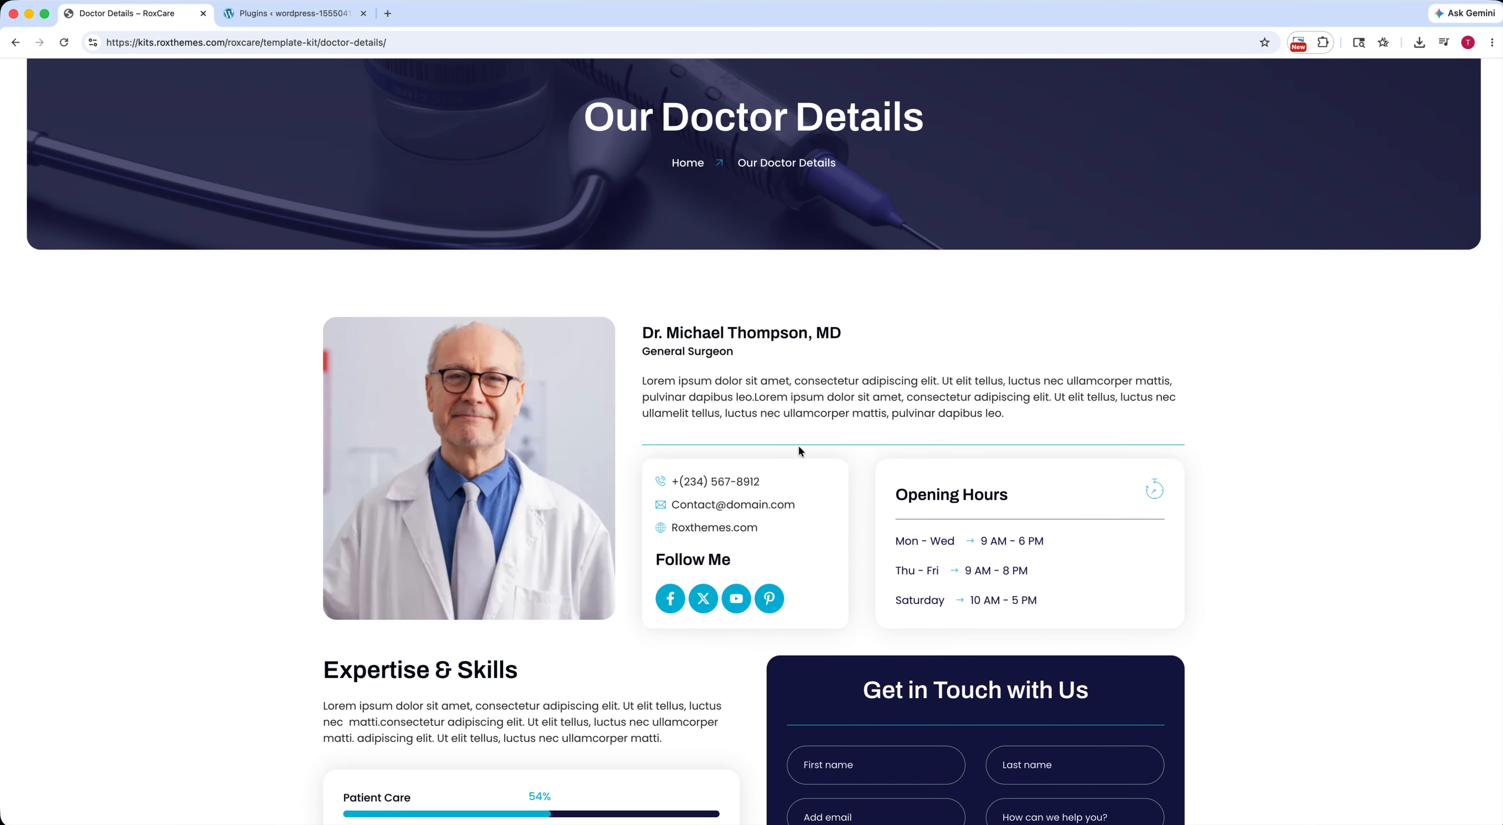
scroll(799, 447, down, 3)
scroll(799, 449, down, 3)
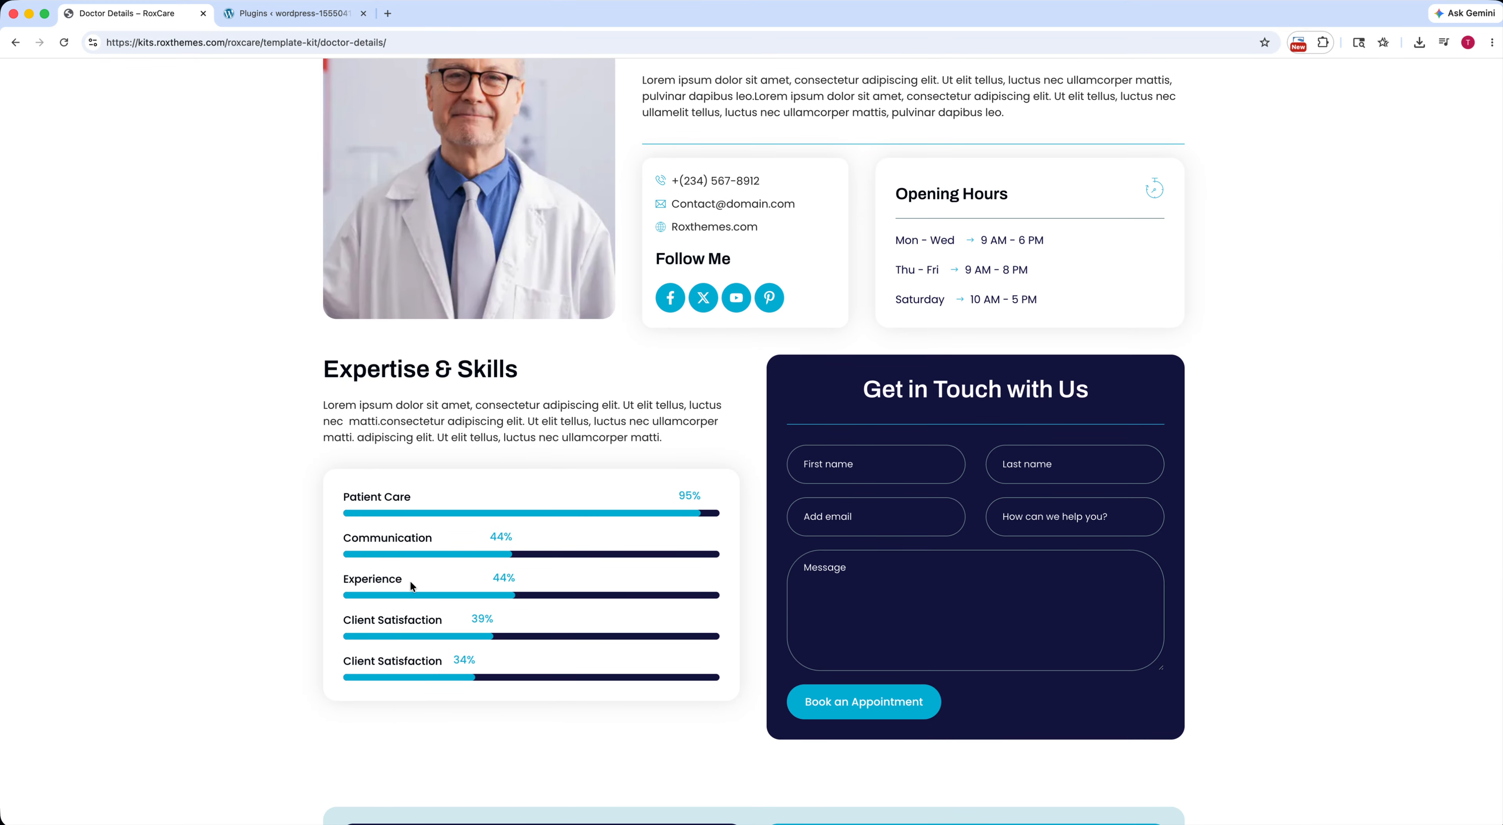
scroll(573, 458, down, 3)
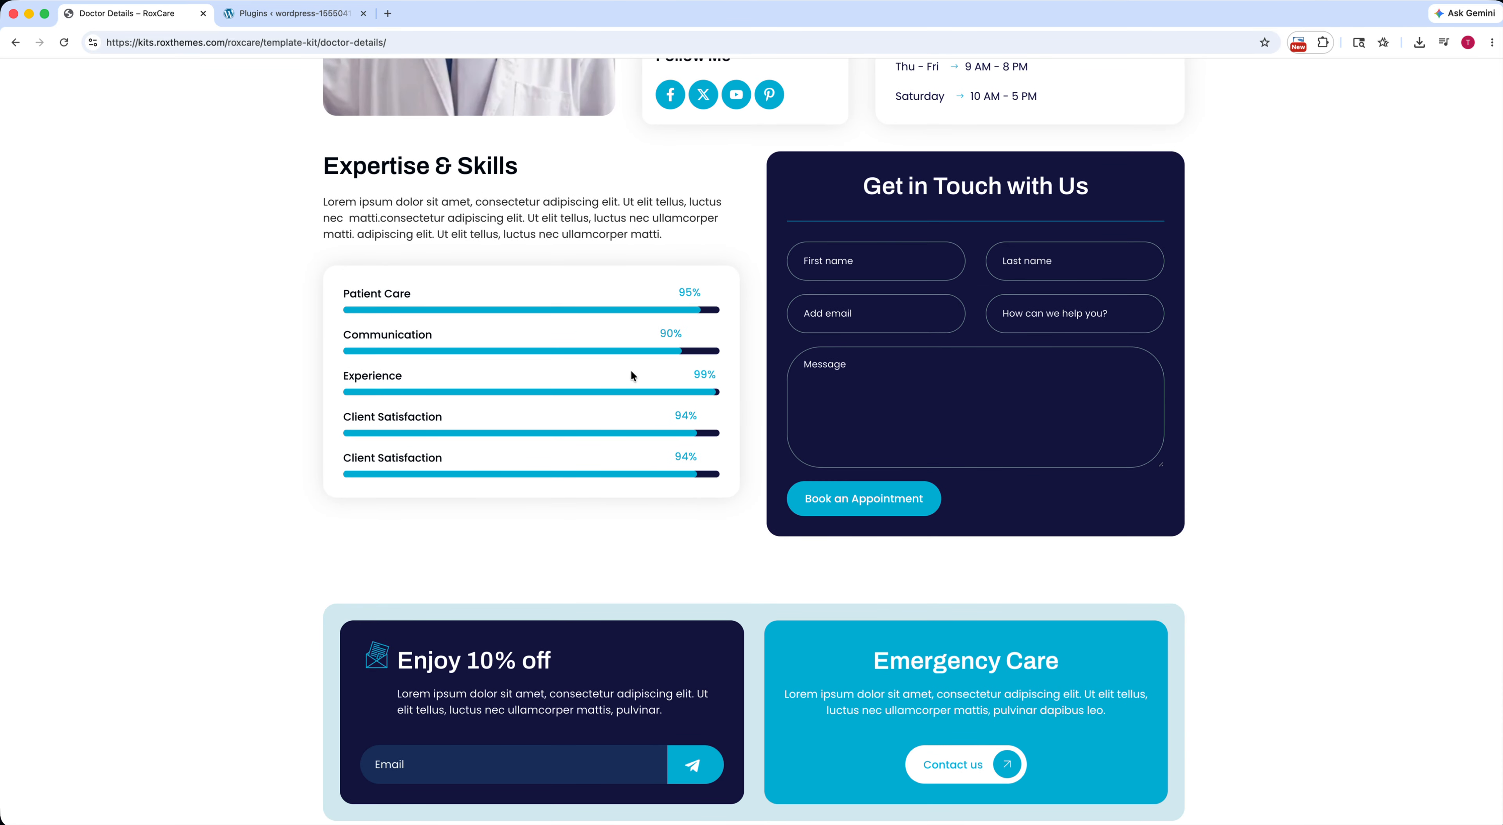
scroll(758, 362, down, 6)
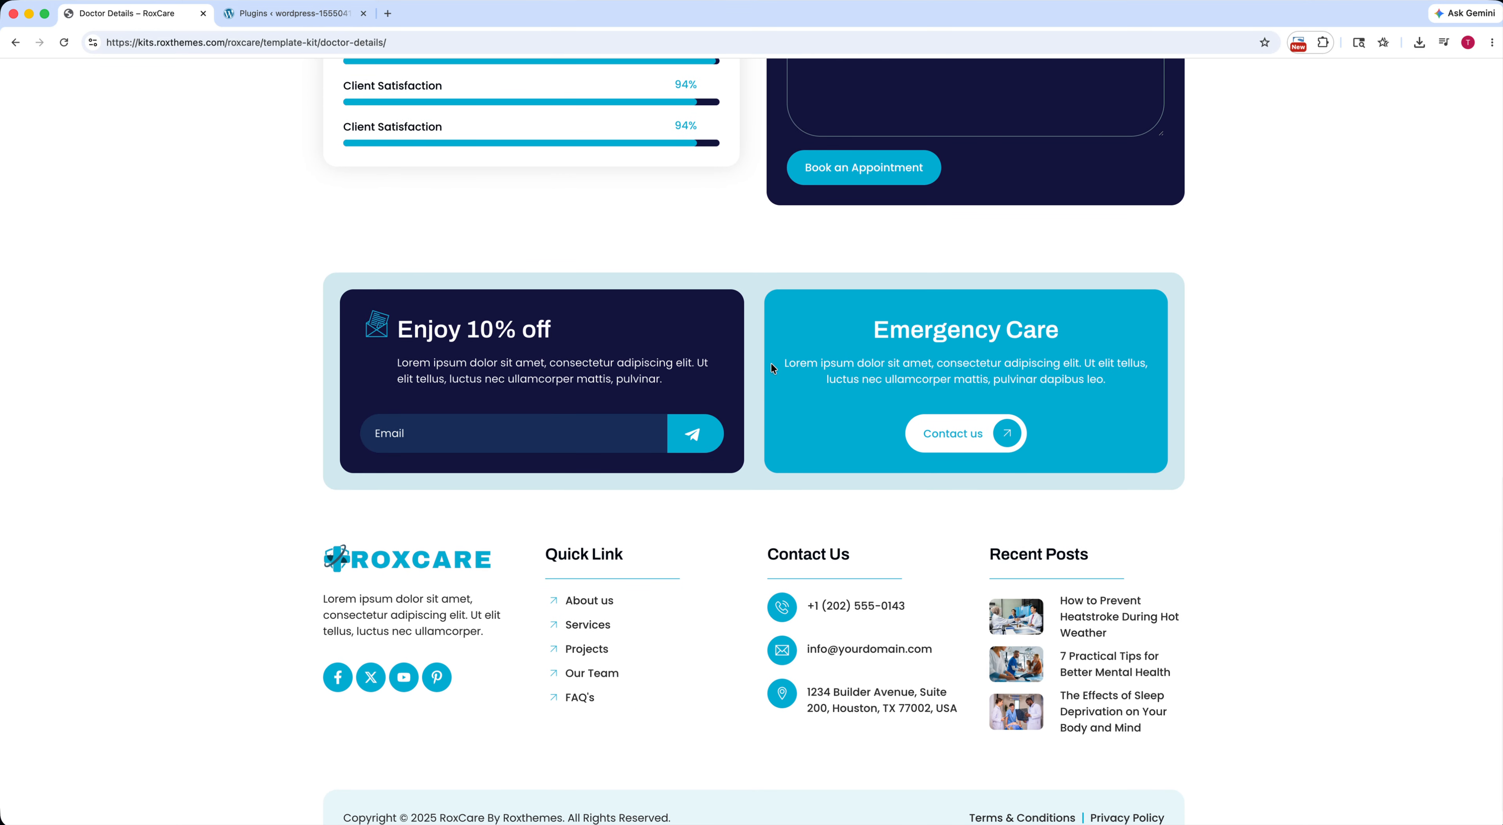
scroll(773, 368, up, 18)
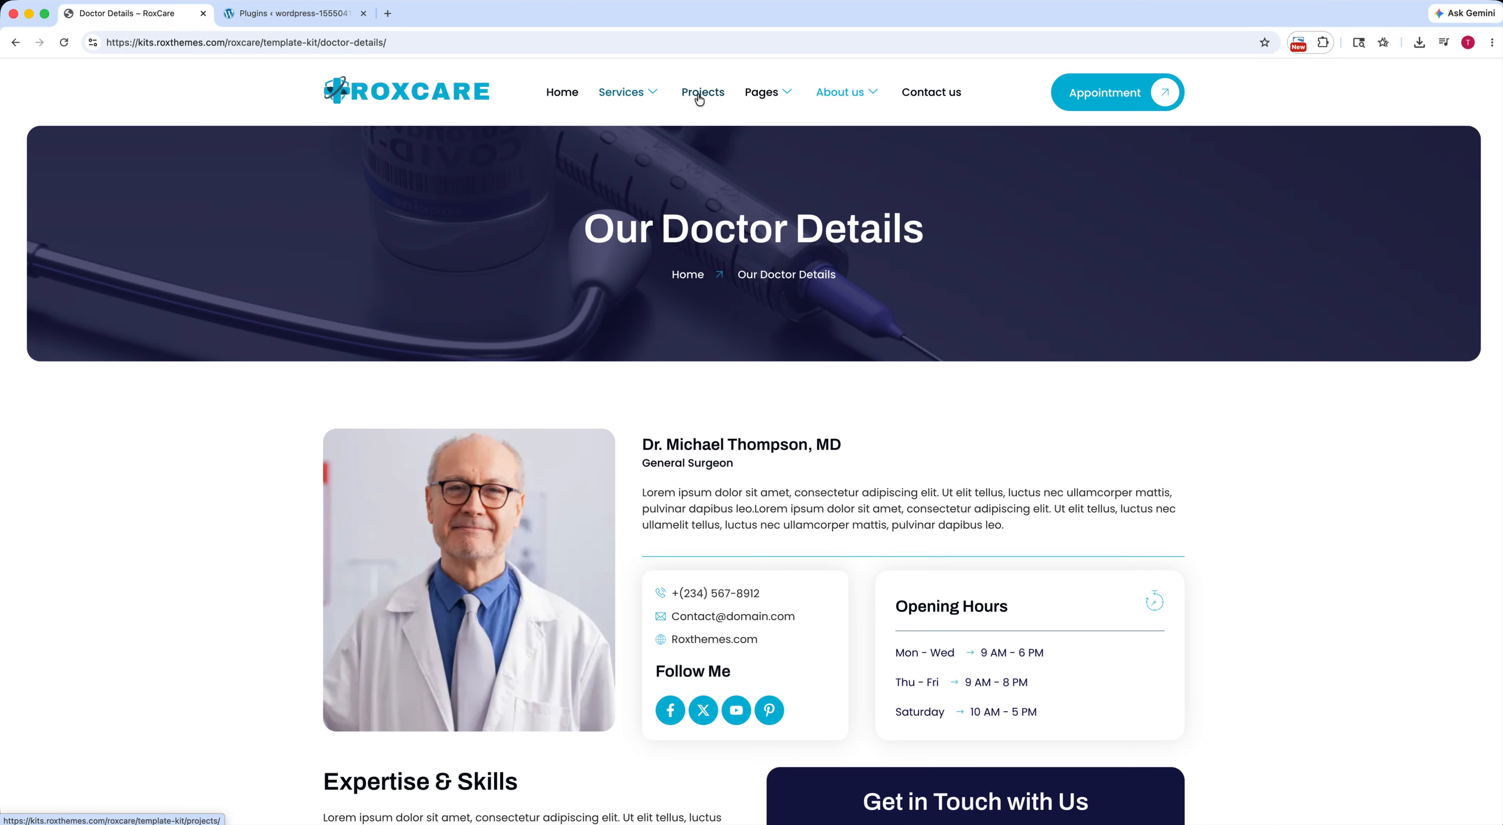
Review the demo's Service Details page on diagnostic and lab services, and the overview of offerings on the Services page.
mouse_move(623, 111)
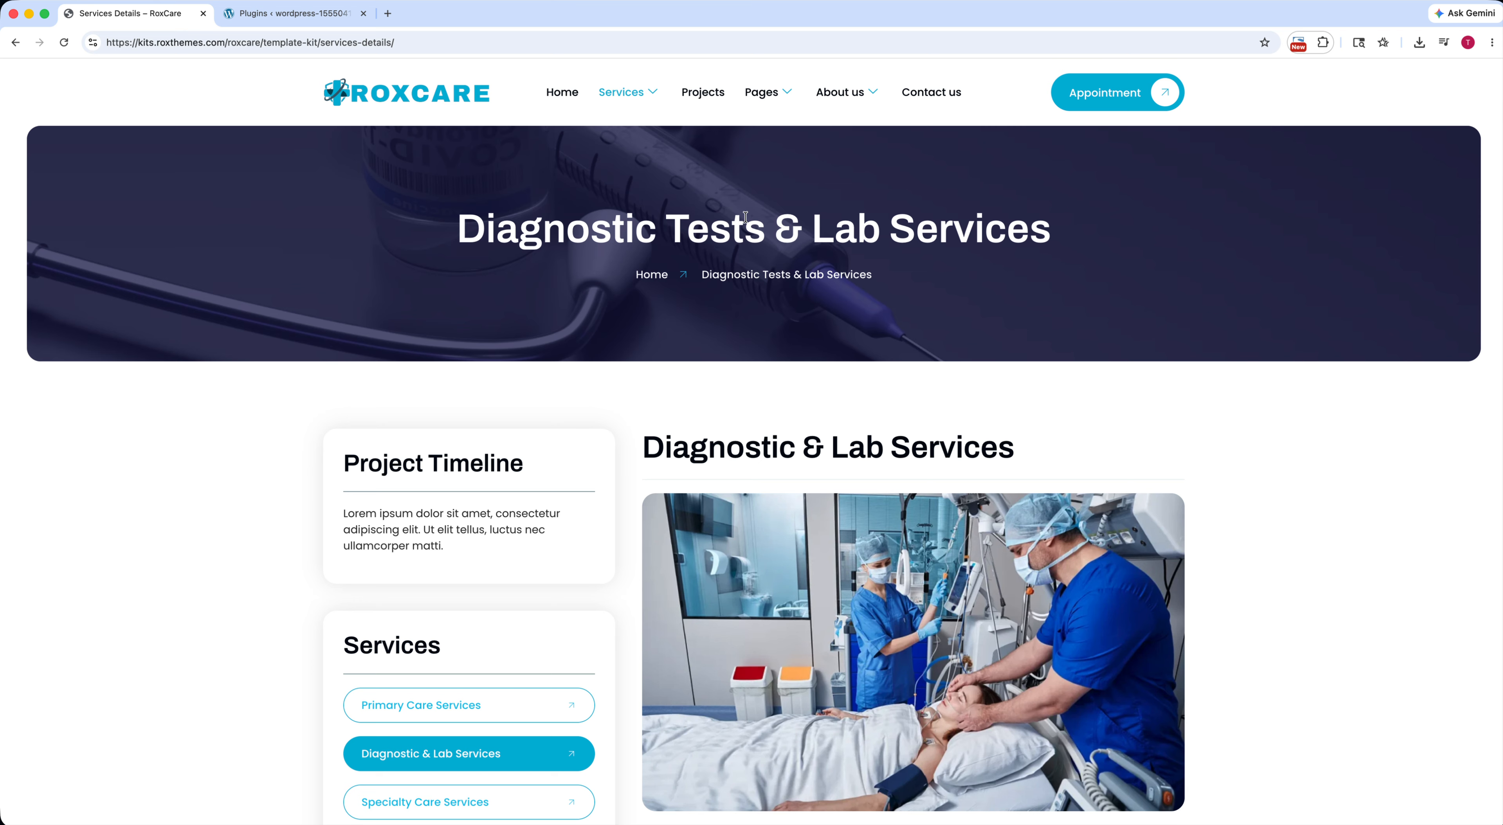
scroll(746, 220, down, 12)
scroll(744, 221, down, 6)
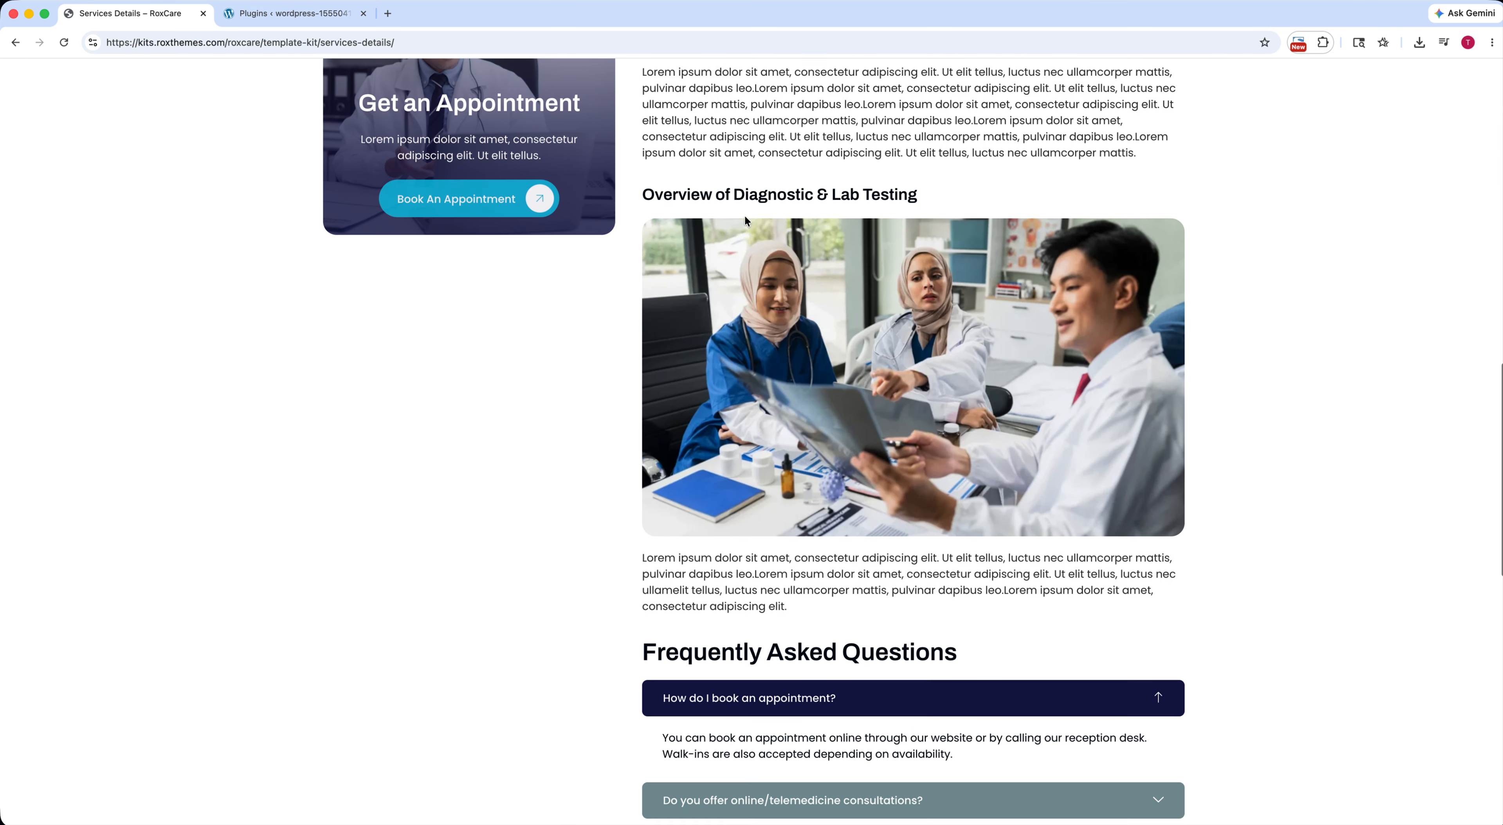
scroll(745, 220, up, 18)
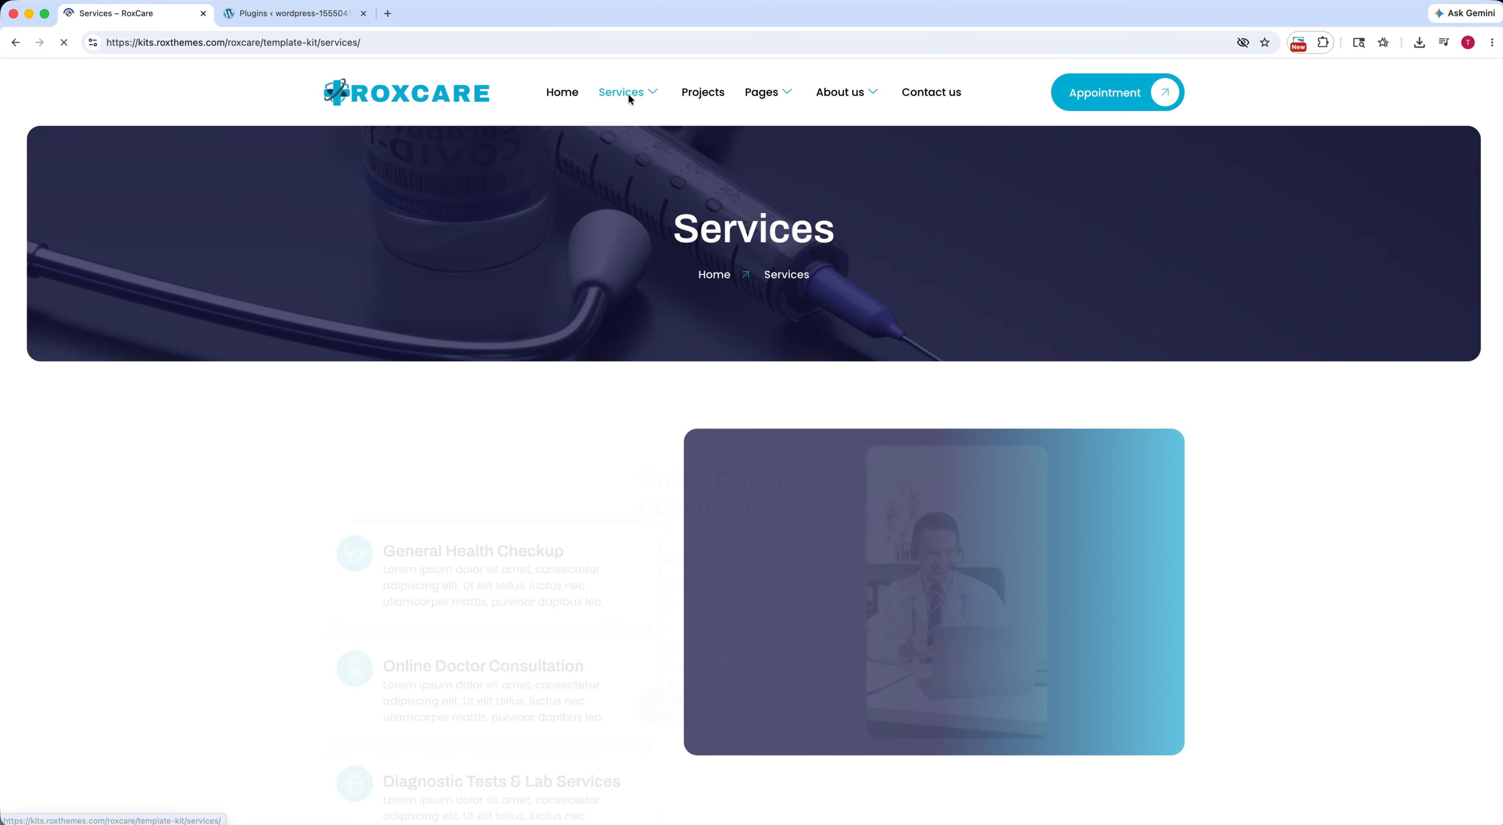
scroll(447, 228, down, 2)
scroll(446, 227, down, 6)
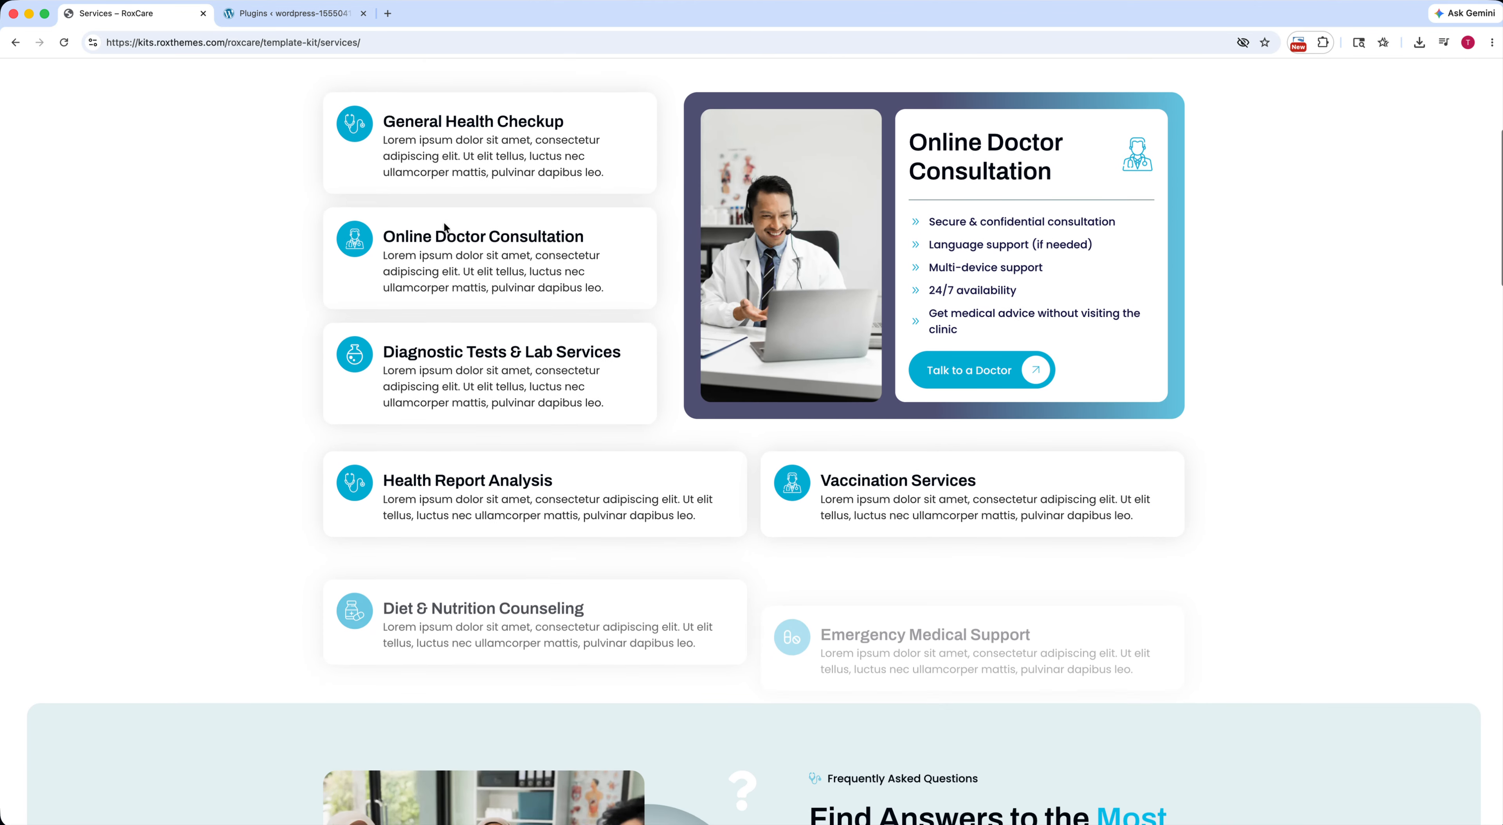
Review the rest of the demo's Services page down to the FAQ section and close the RoxCare demo.
scroll(442, 227, down, 7)
scroll(441, 225, down, 2)
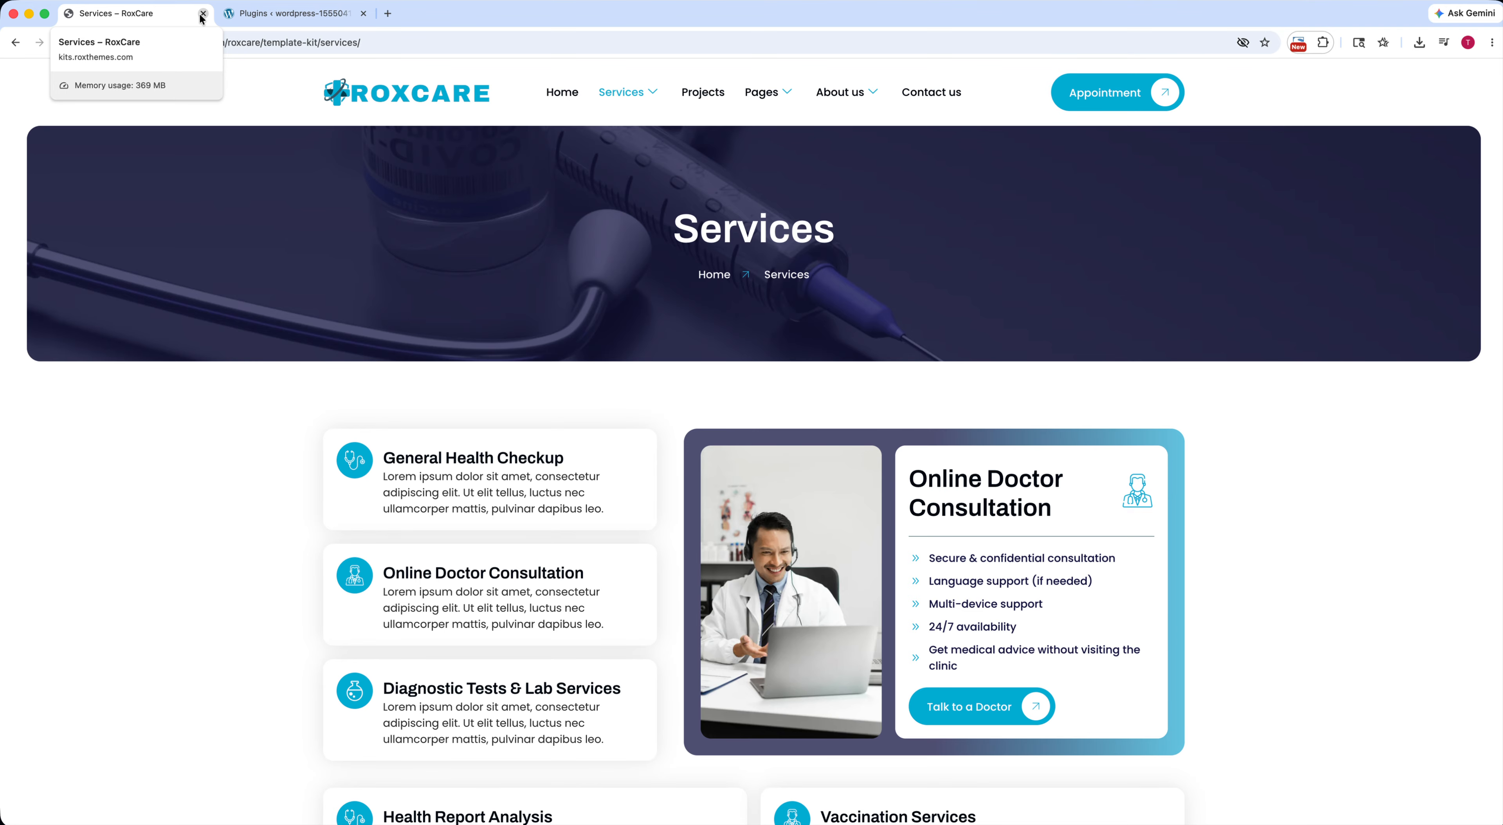
click(202, 13)
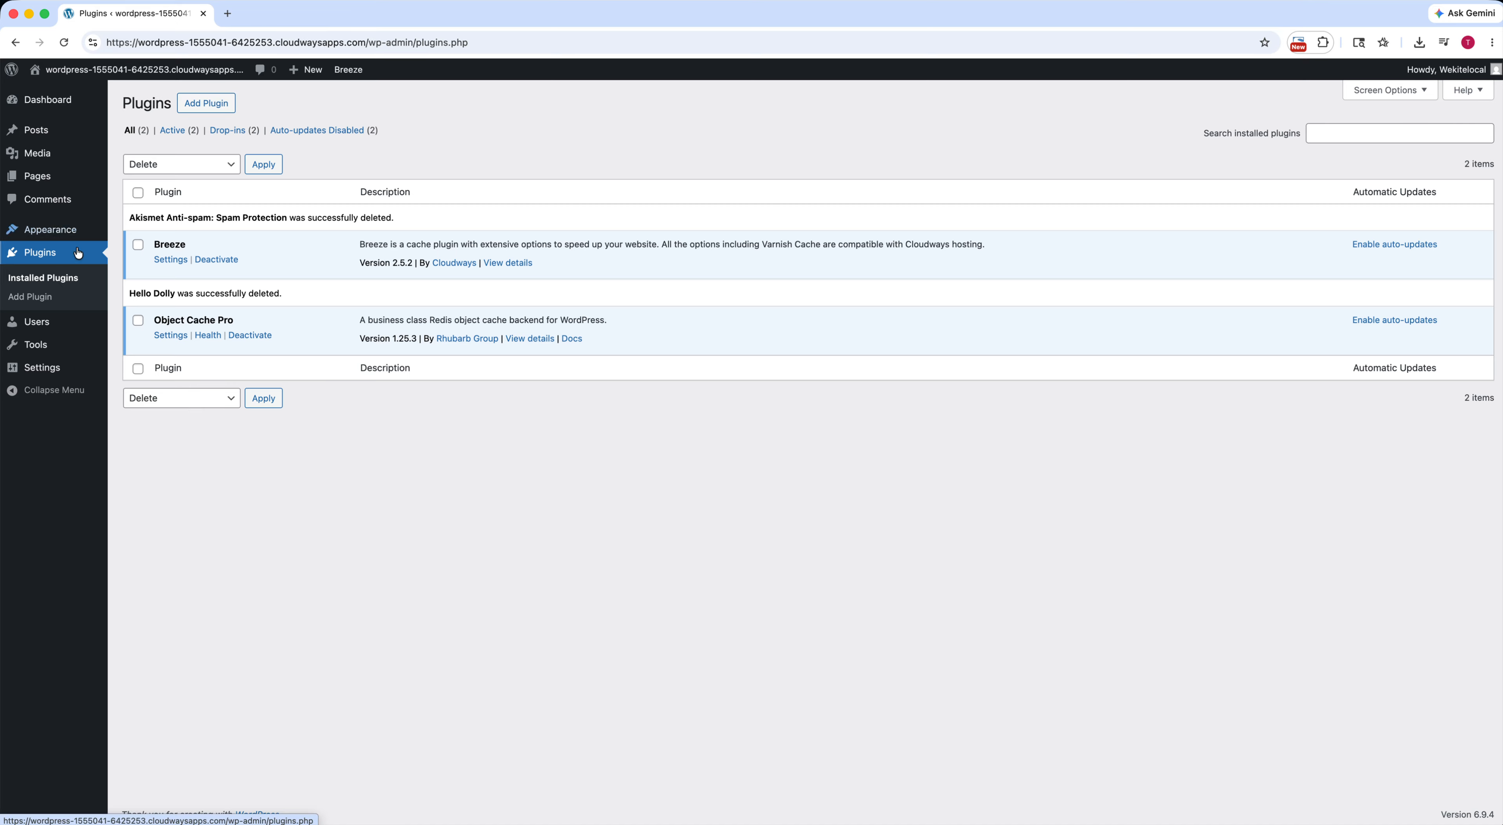
Delete the unused Twenty Twenty-Four and Twenty Twenty-Three themes from the WordPress site.
mouse_move(65, 234)
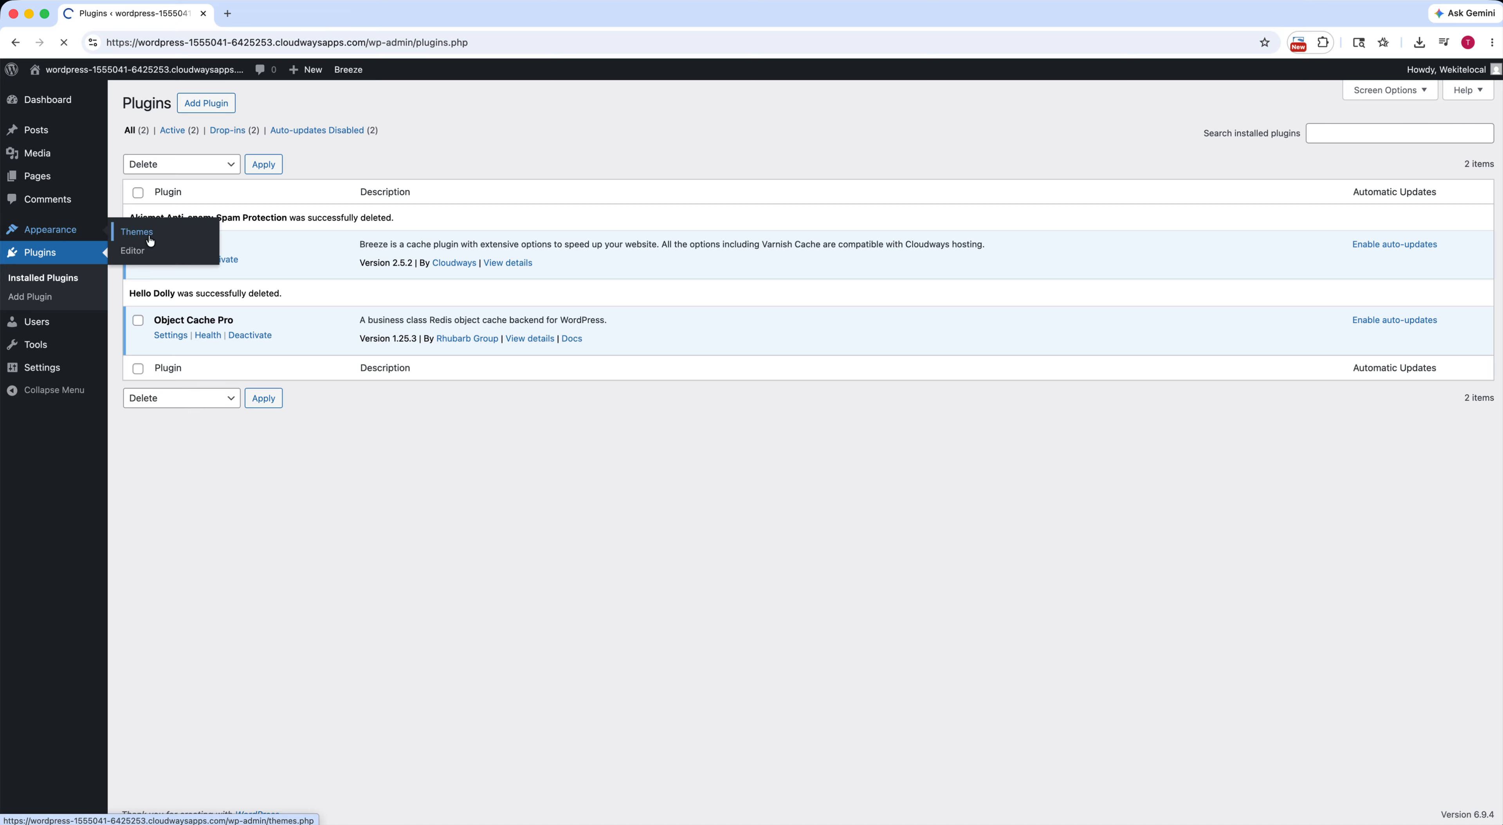
click(526, 255)
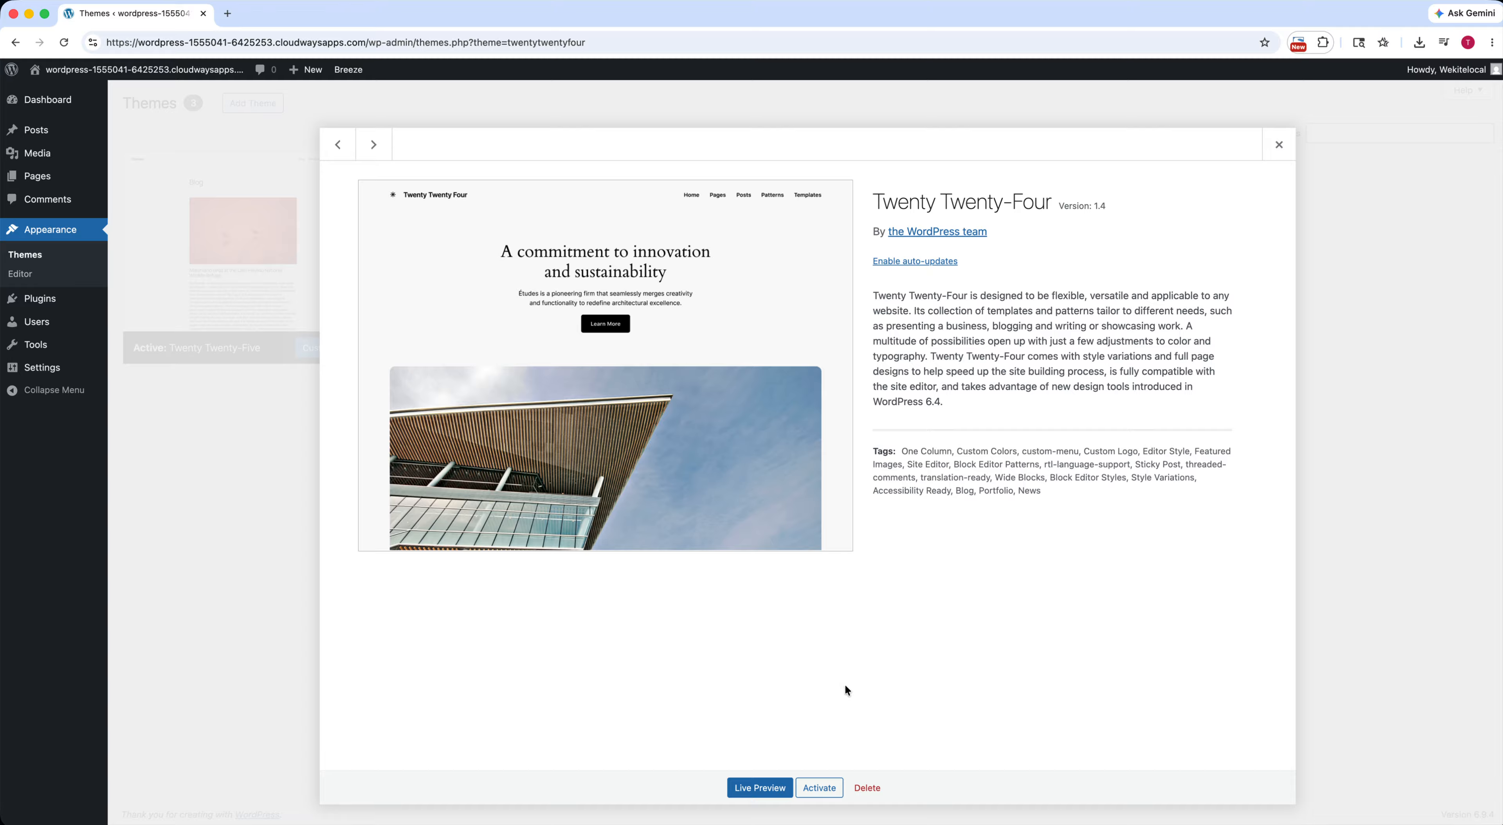
click(865, 789)
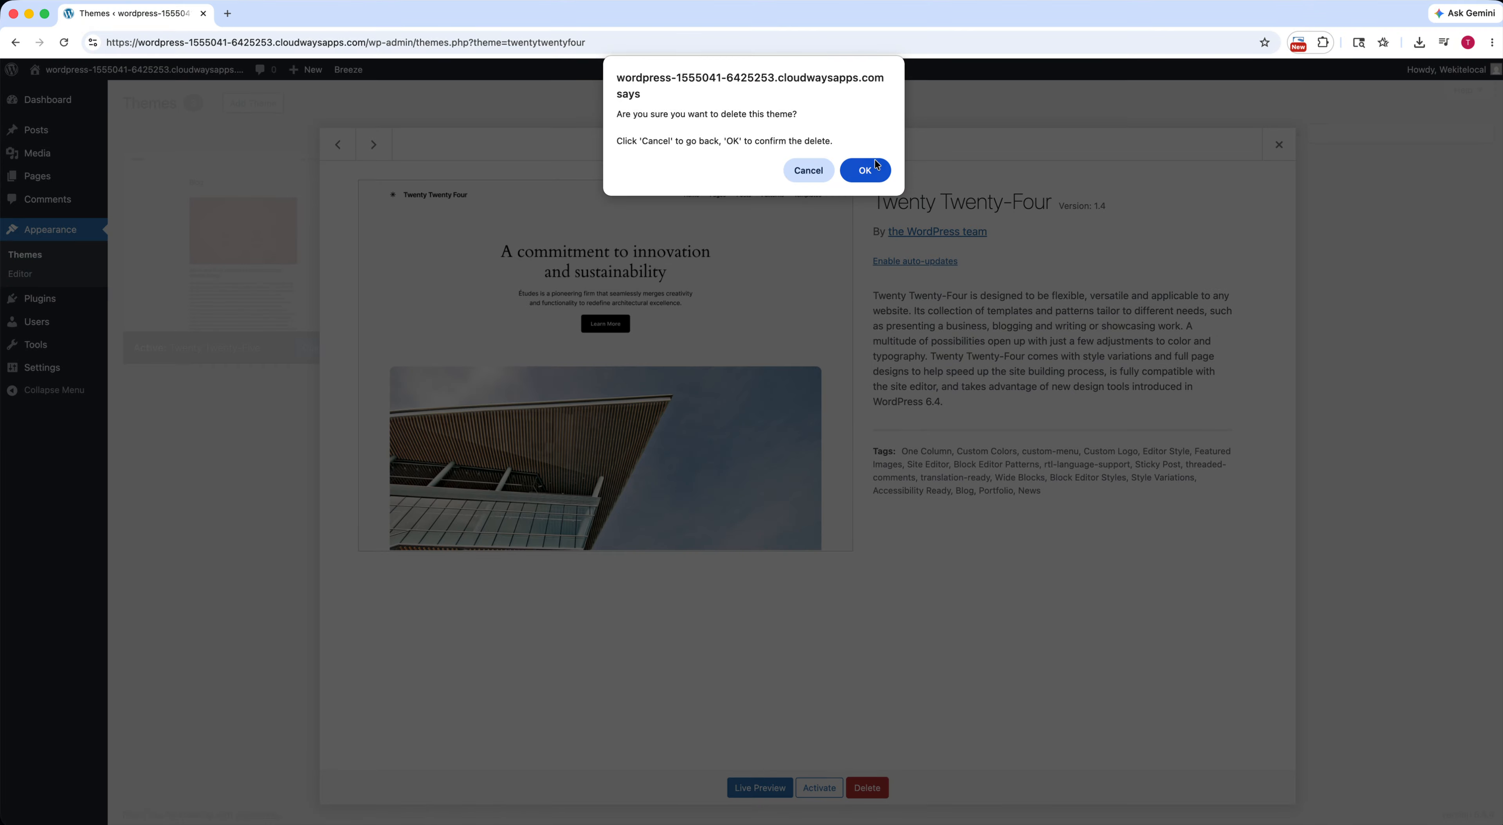
click(875, 178)
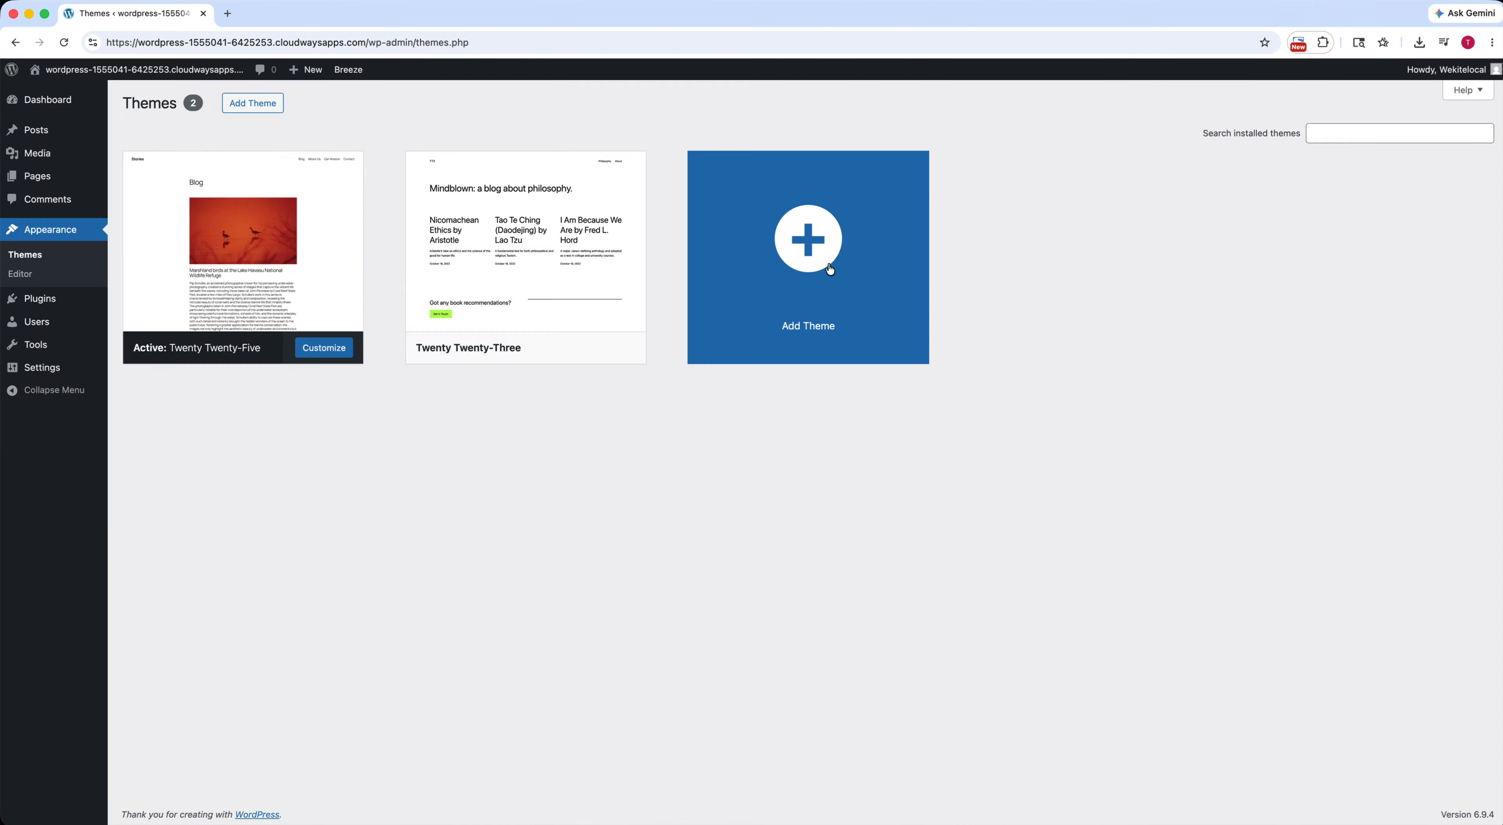
click(533, 259)
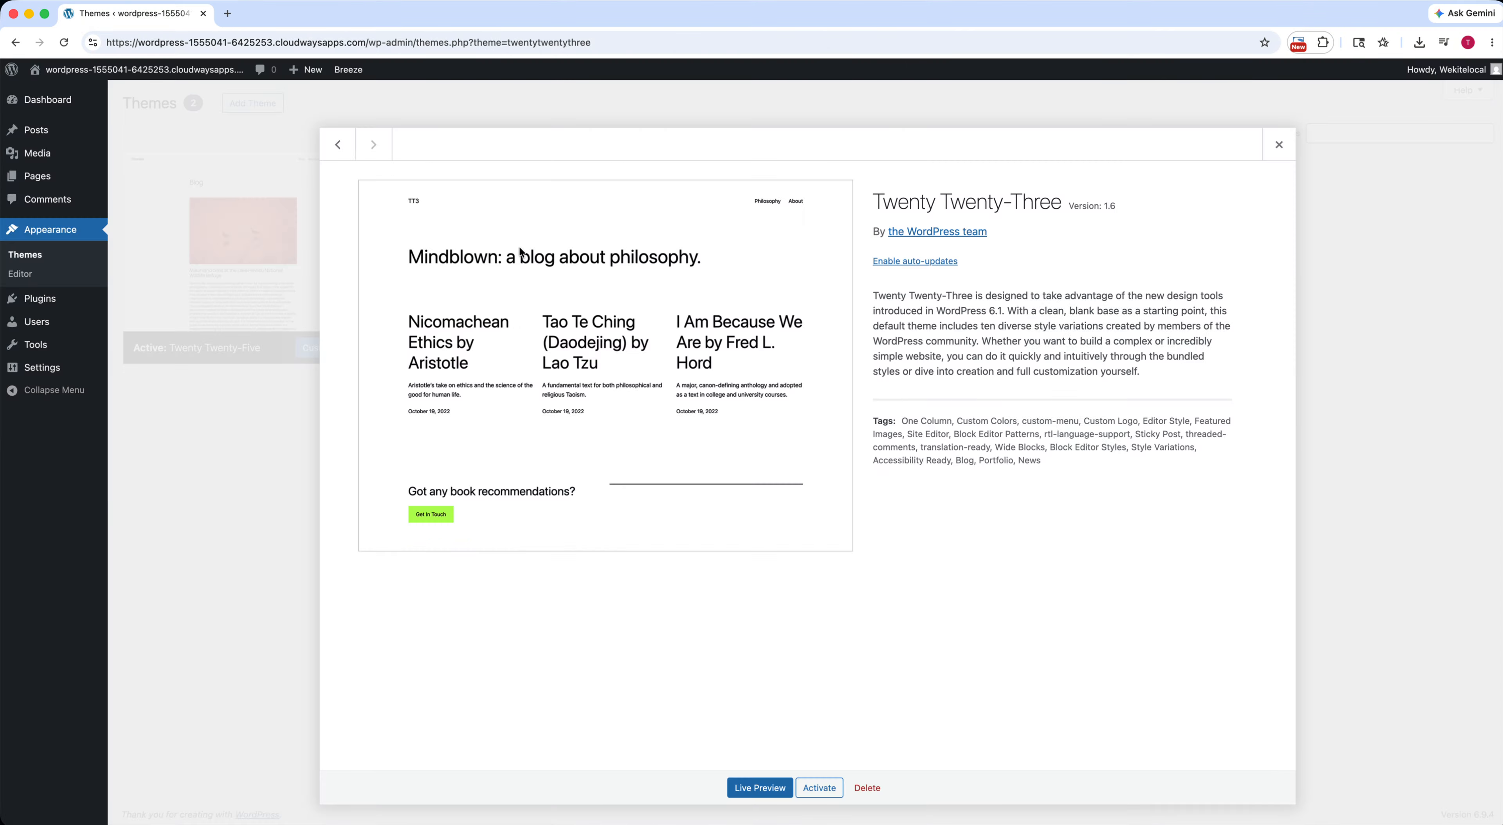
click(867, 788)
click(873, 175)
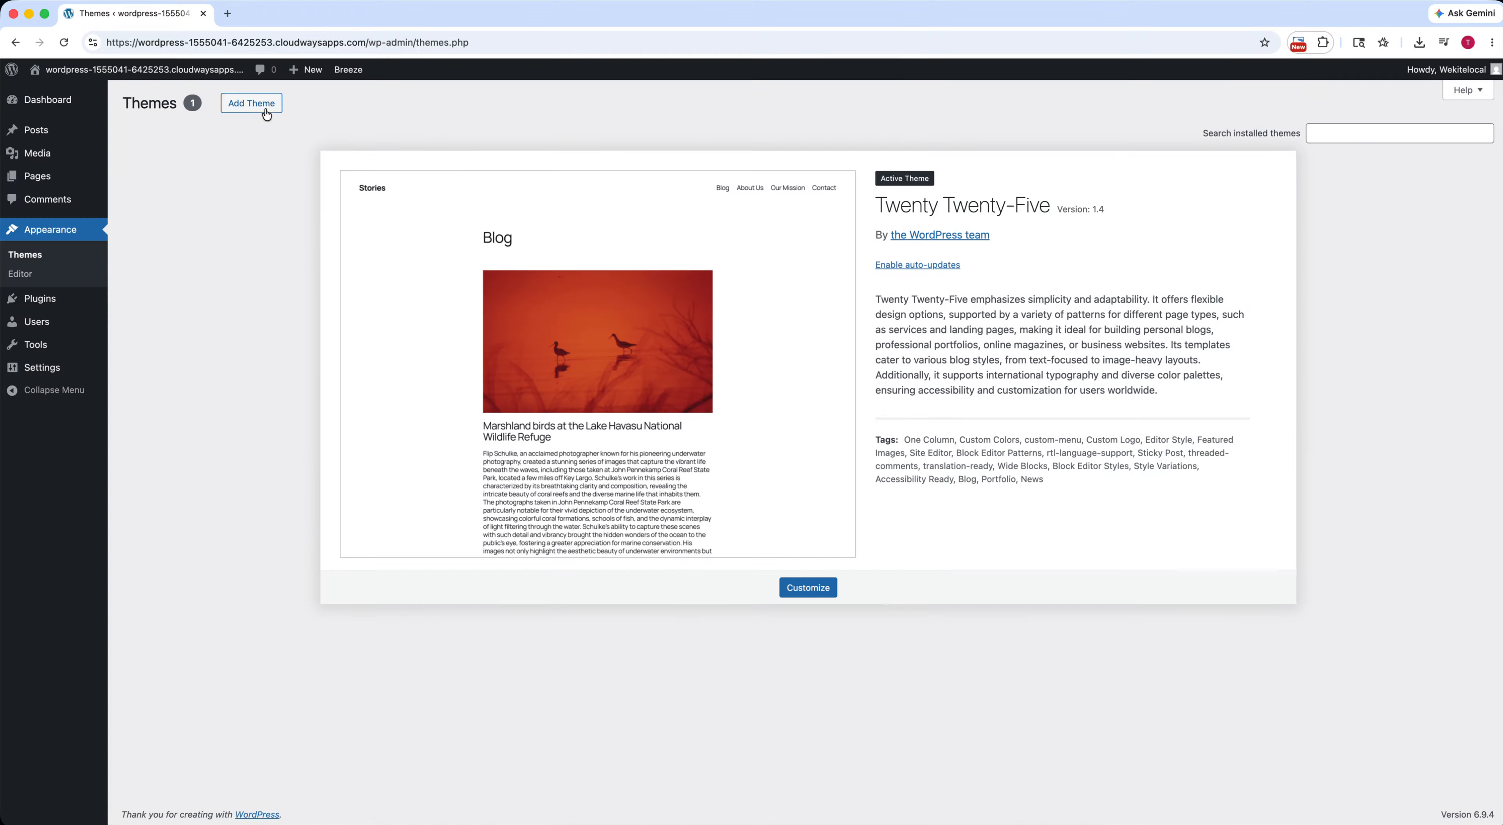
Install the Hello Elementor theme from the popular themes and activate it.
click(261, 109)
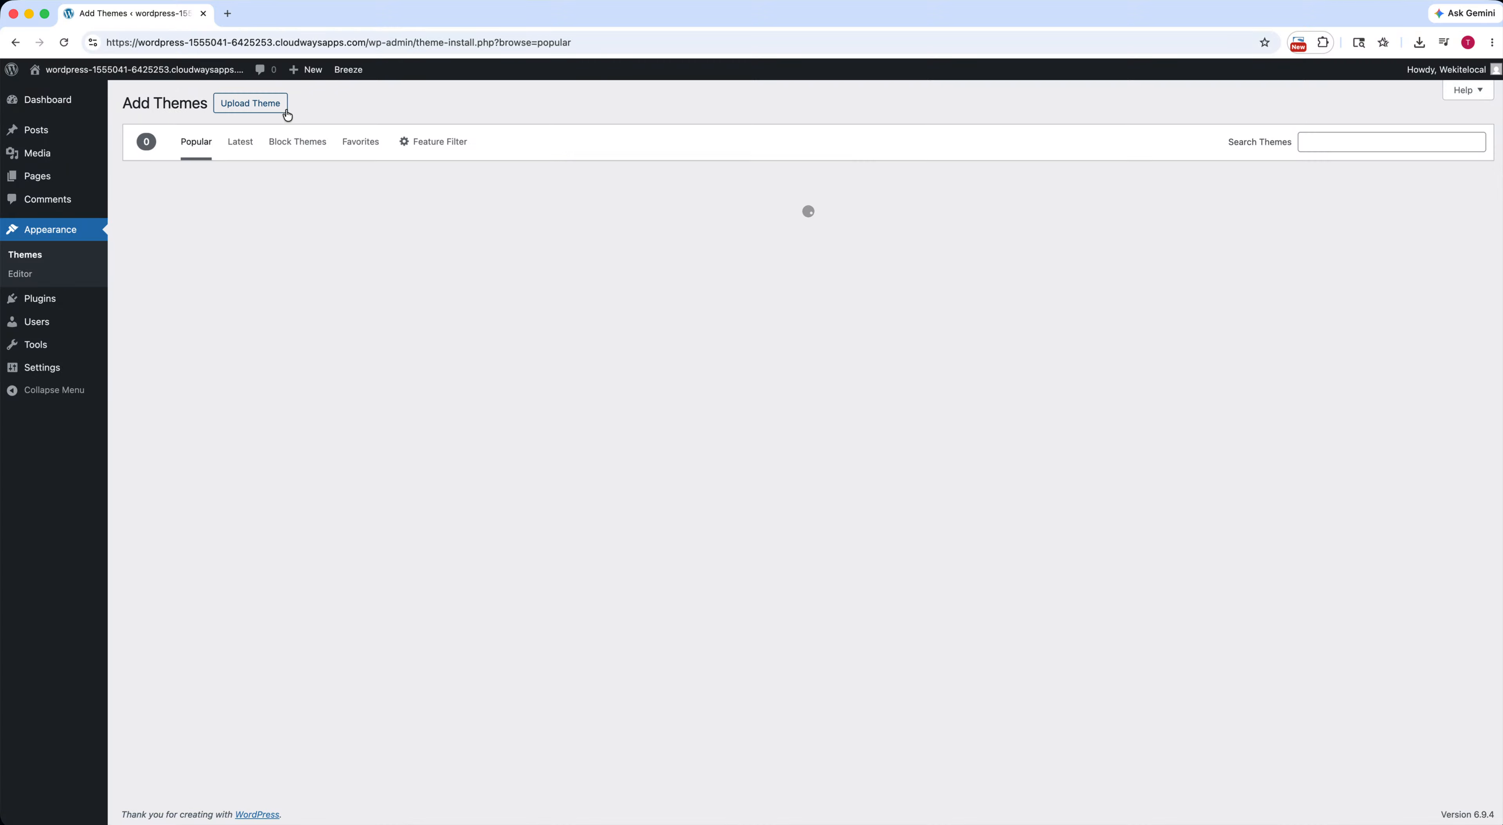
mouse_move(533, 344)
scroll(561, 374, down, 1)
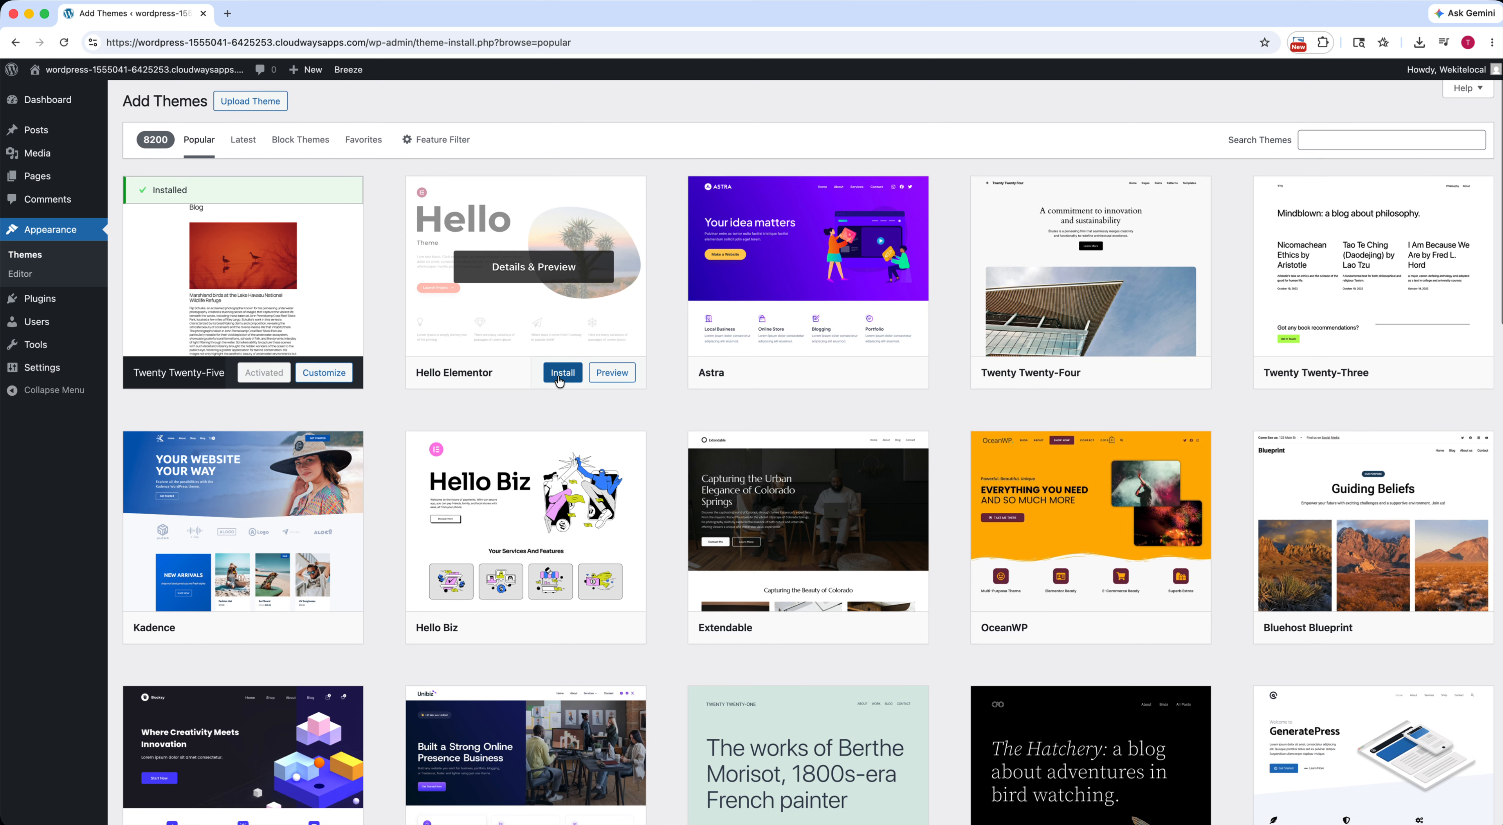
click(560, 368)
scroll(526, 376, up, 1)
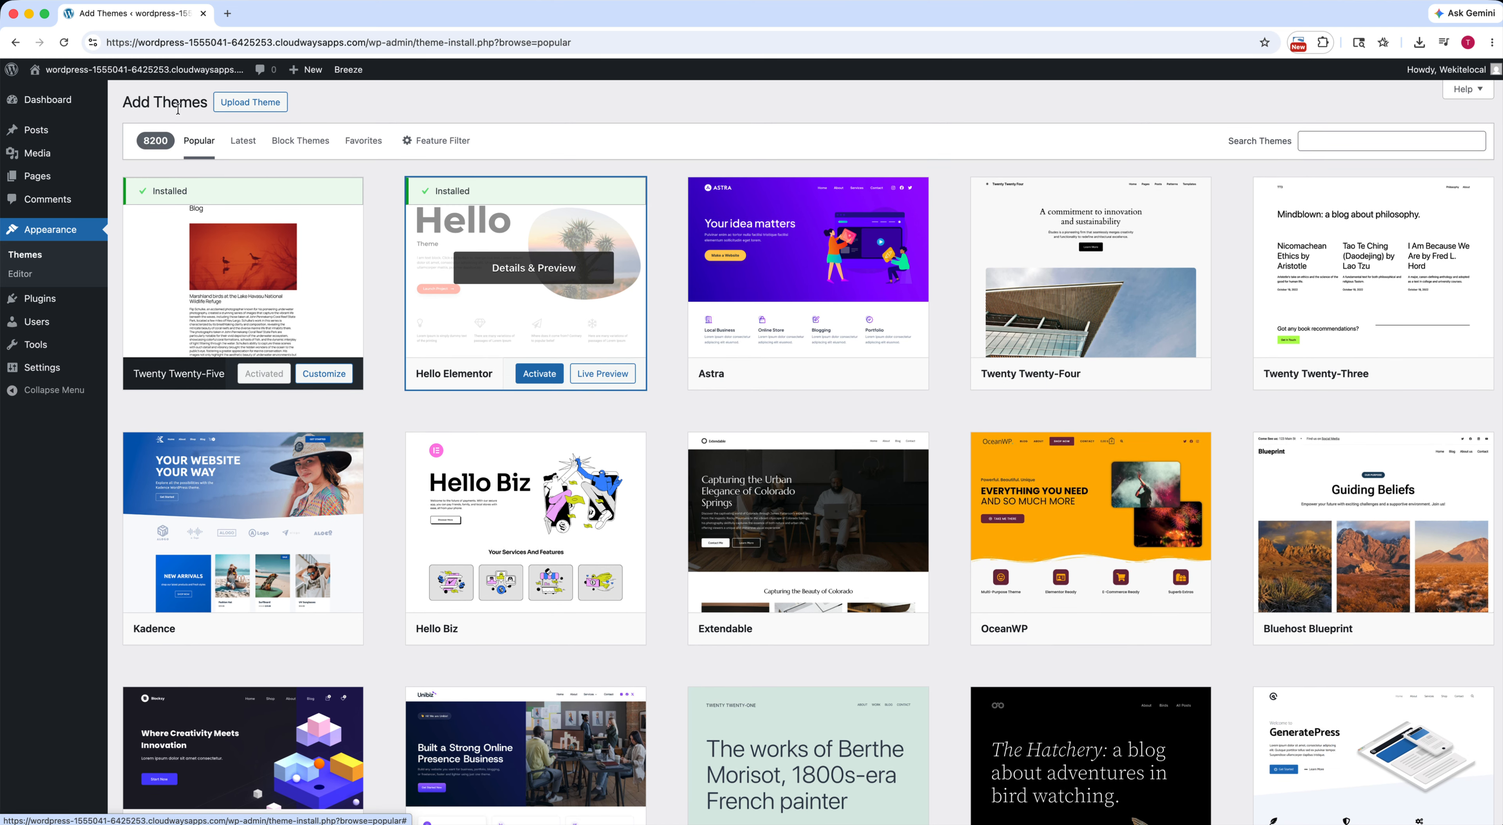
click(542, 365)
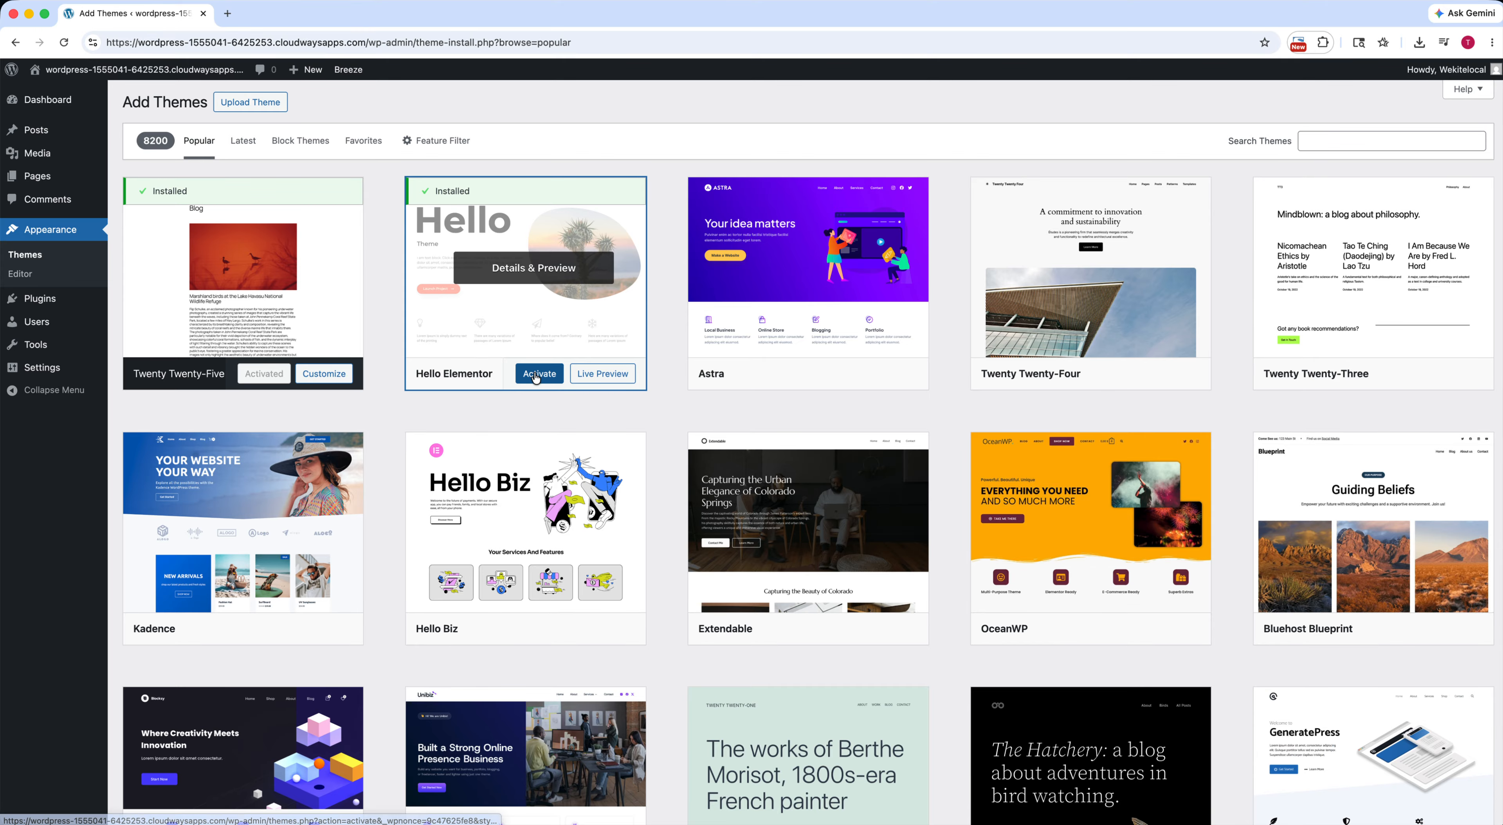
scroll(487, 329, down, 1)
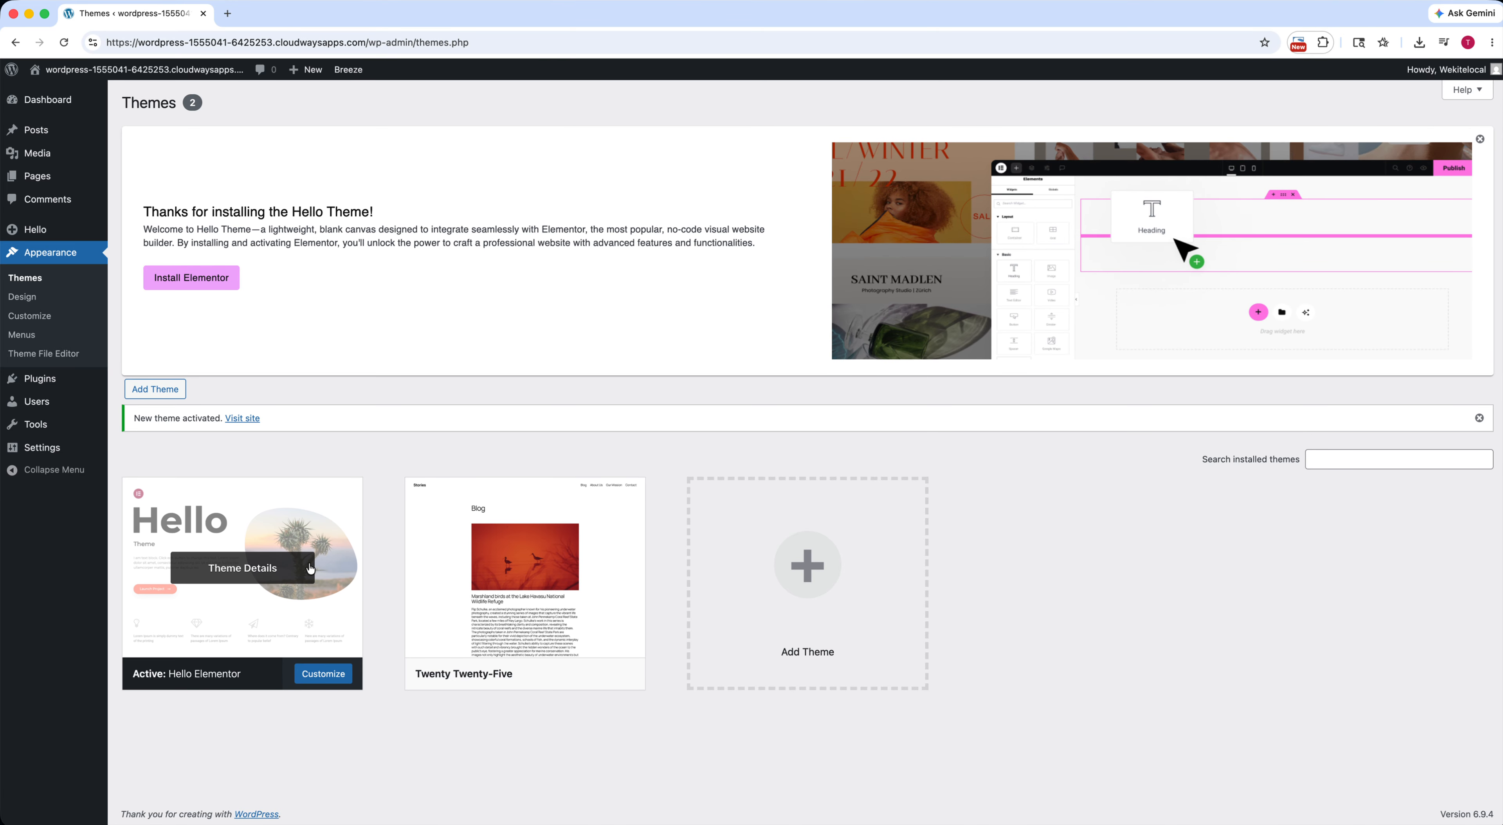
Install Elementor from the Hello theme's welcome banner and bypass its onboarding as a guest, returning to the wp-admin dashboard.
click(187, 278)
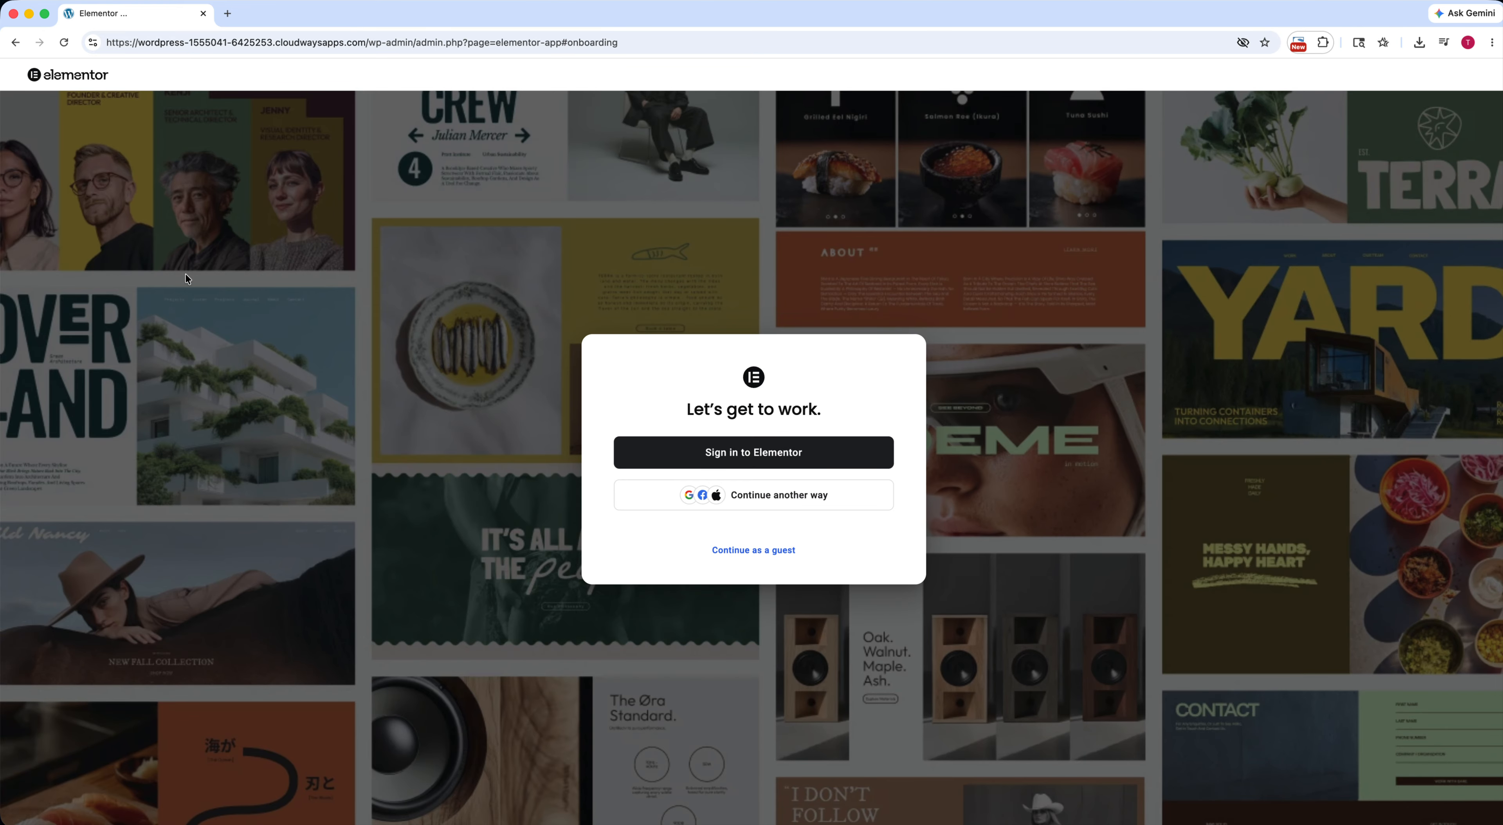
click(757, 548)
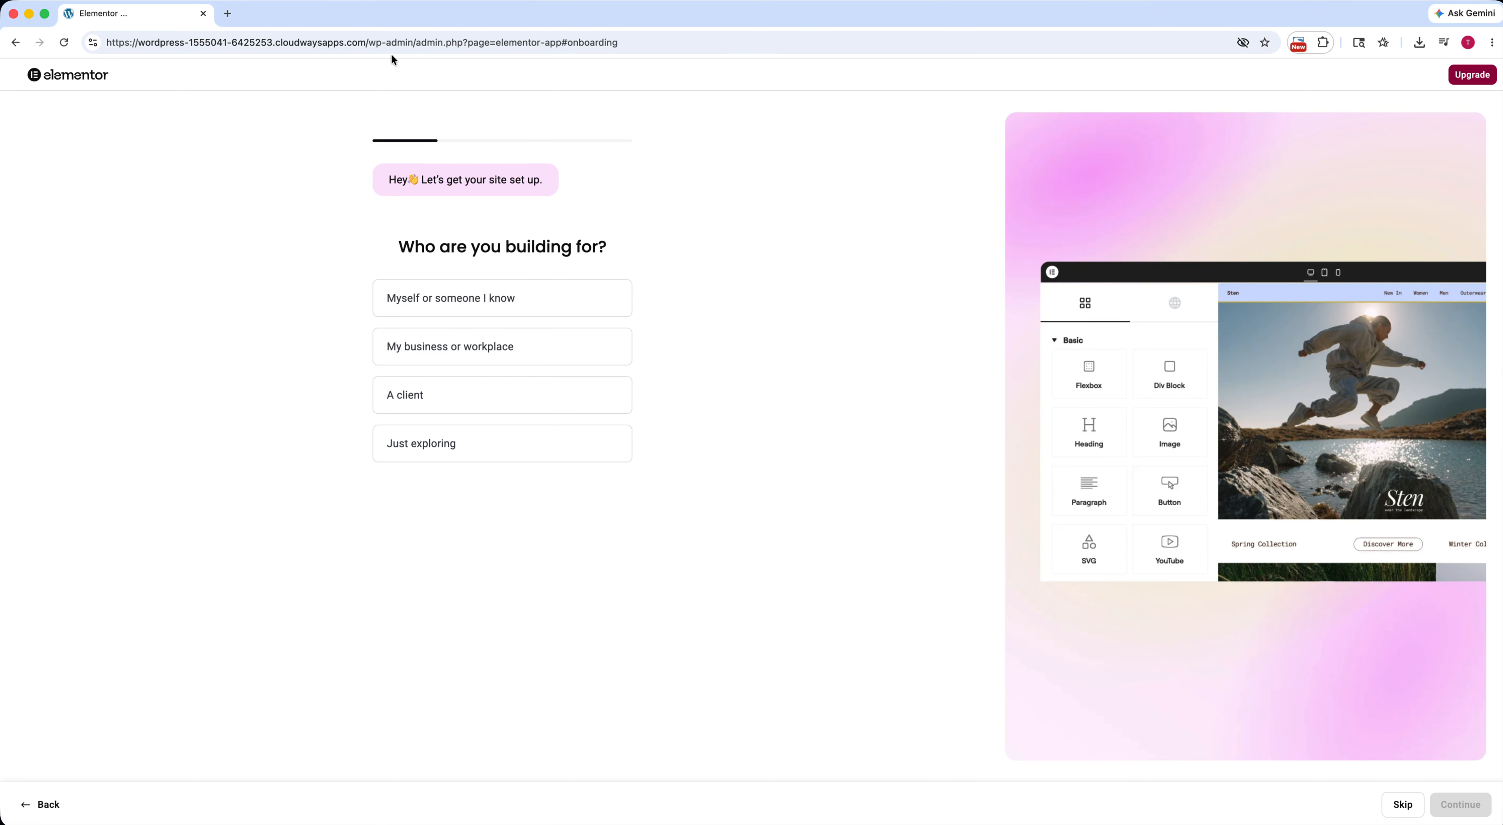
drag(417, 40, 753, 48)
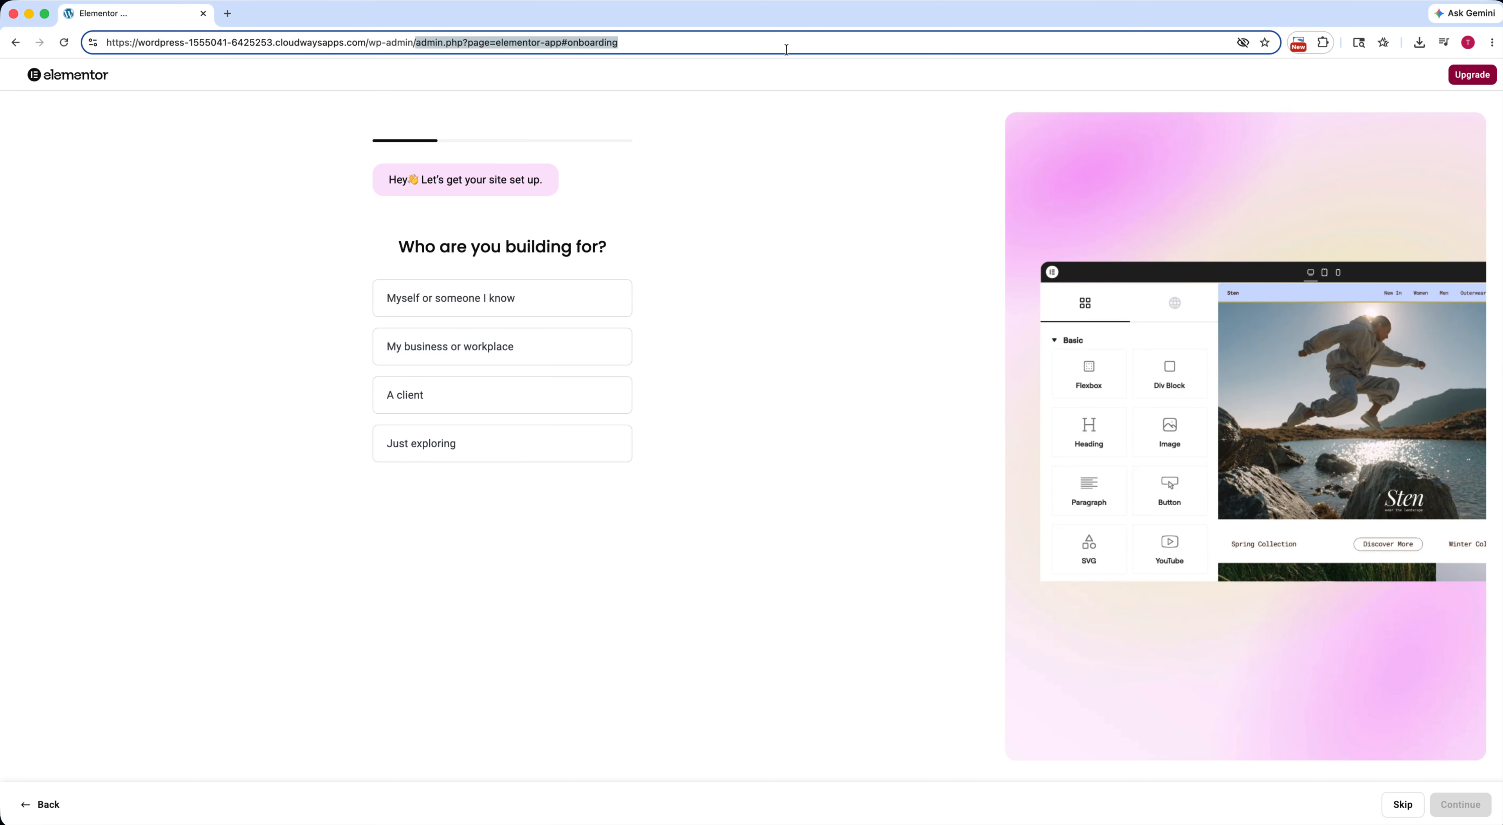
key(BackSpace)
key(Return)
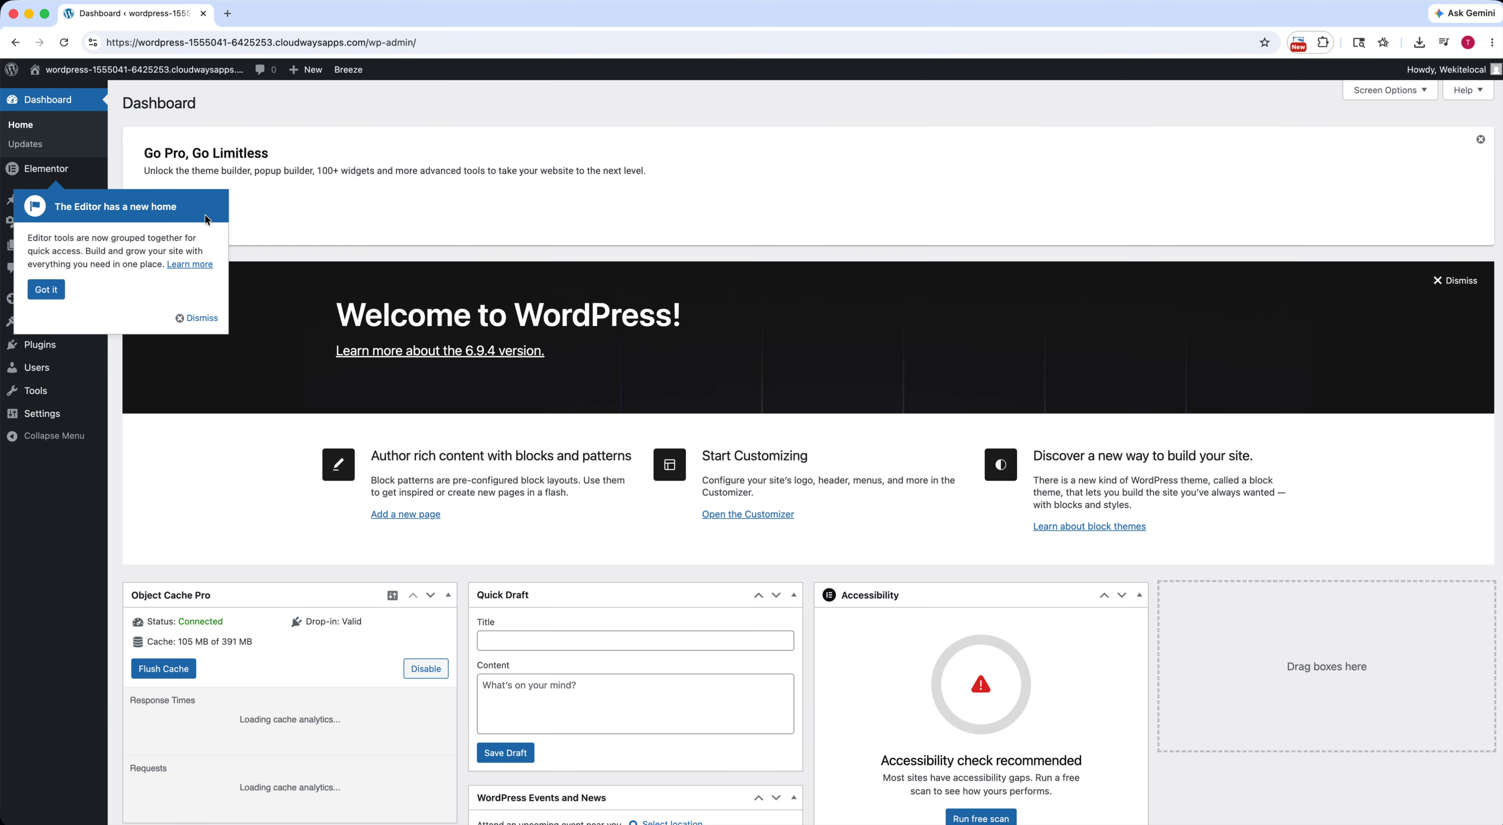
click(191, 318)
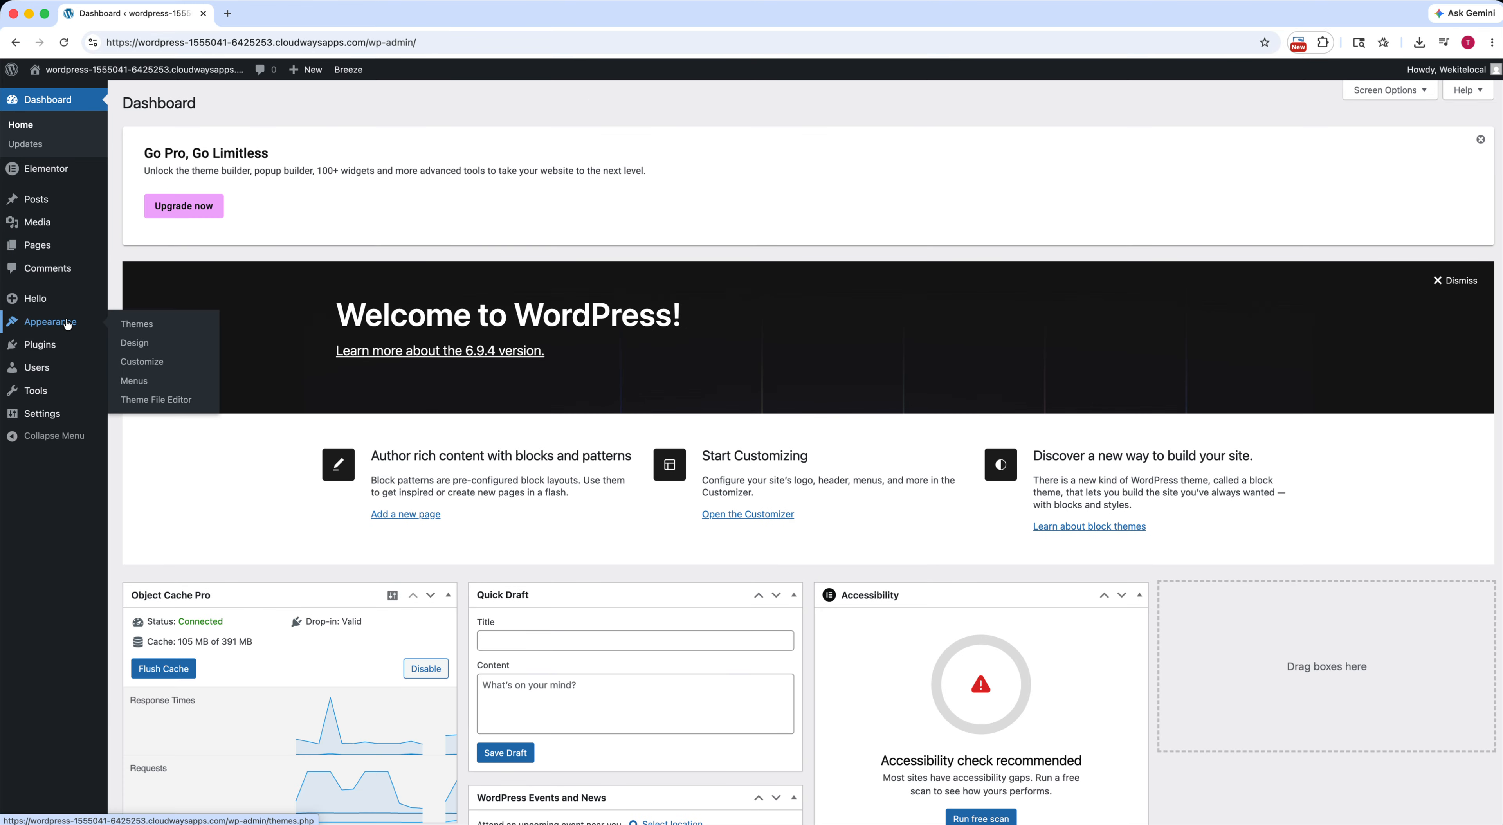
Check the site's installed themes and the list of installed plugins.
mouse_move(70, 325)
click(134, 327)
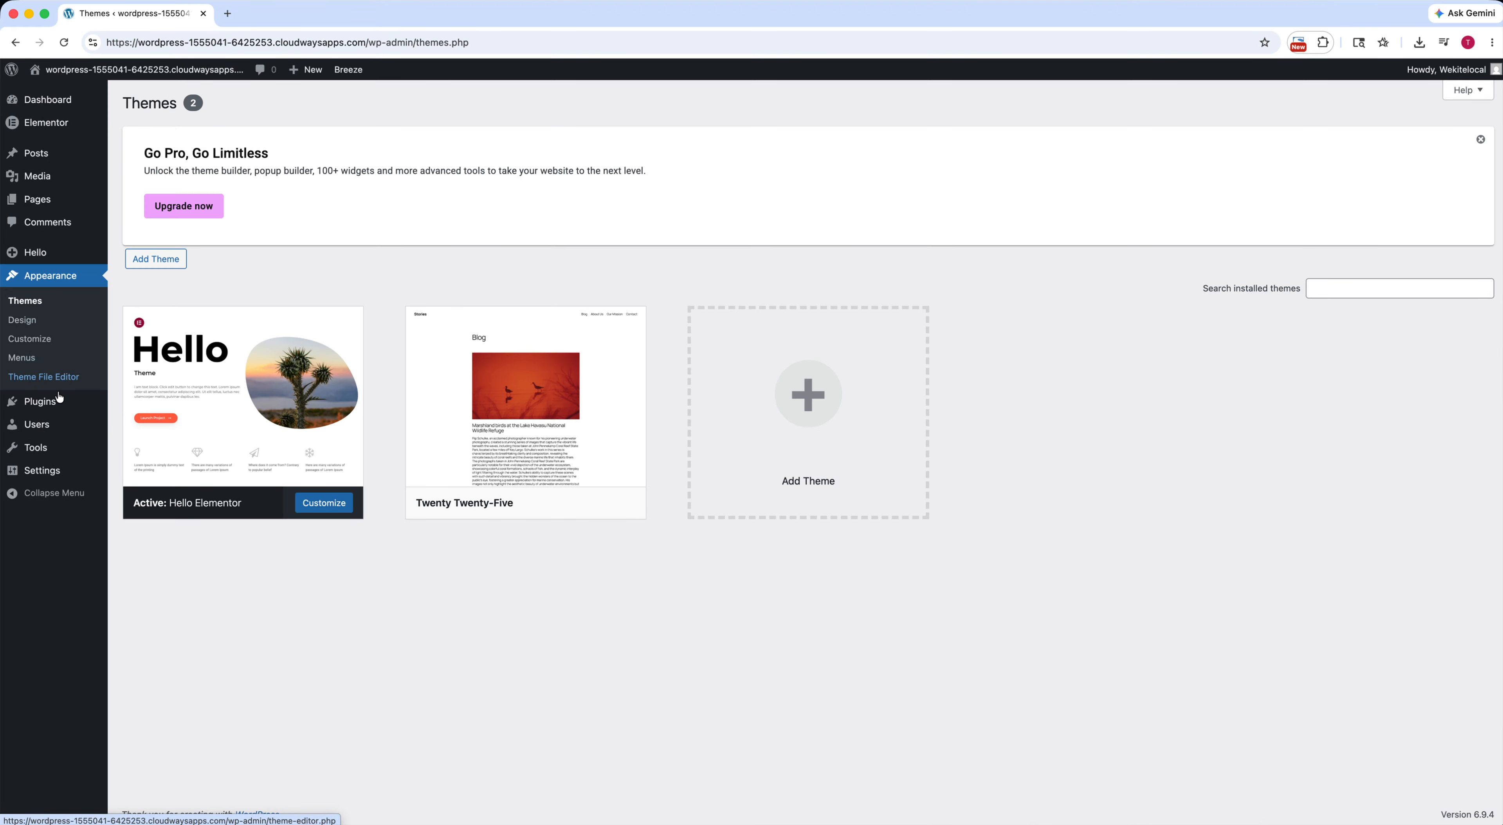
mouse_move(45, 404)
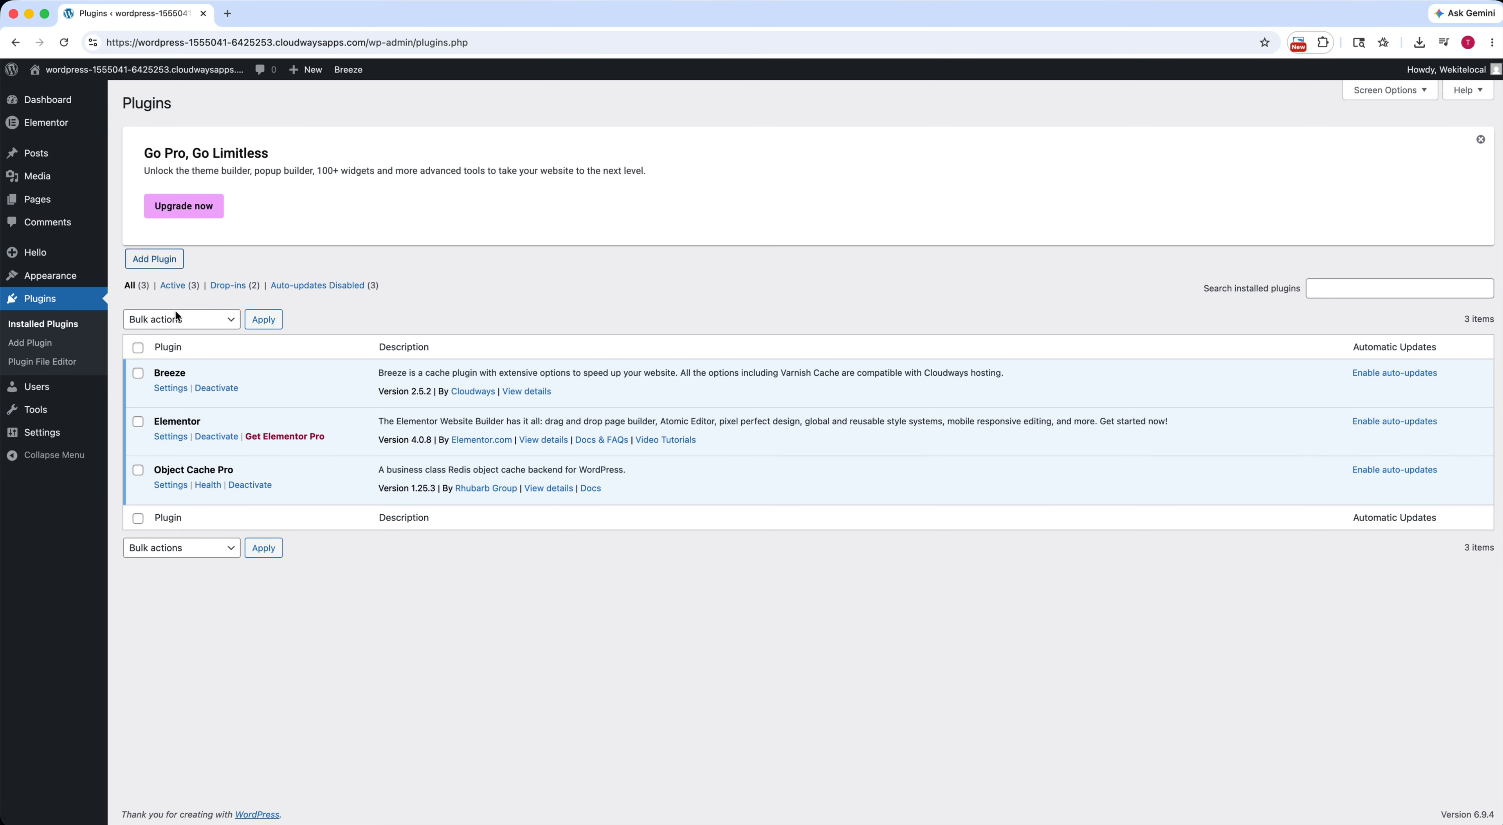
Upload the plugin file elementor-pro_4.0.4_nf (1).zip from Downloads, then install and activate Elementor Pro.
click(154, 259)
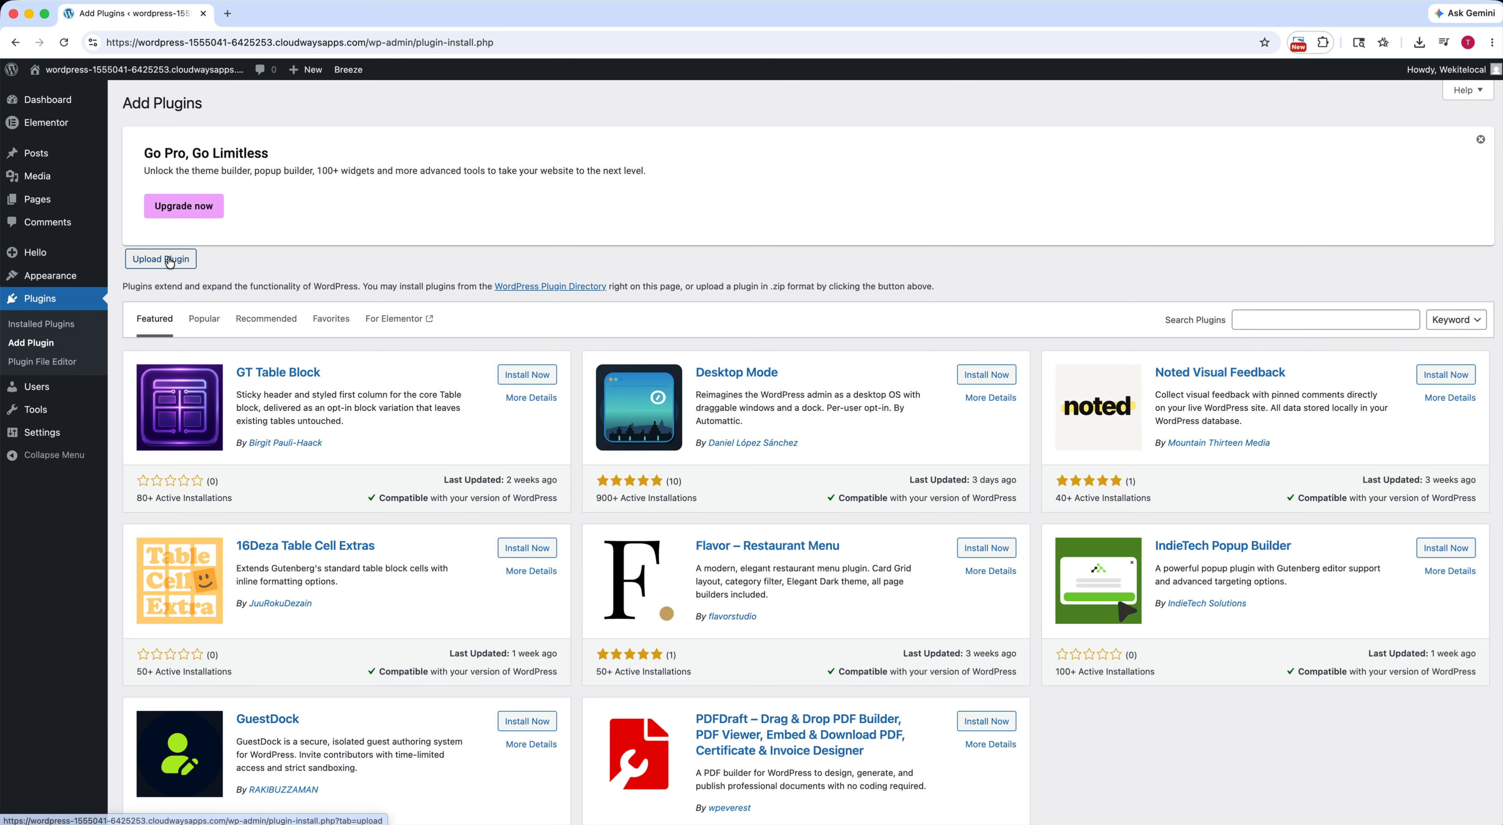
click(169, 260)
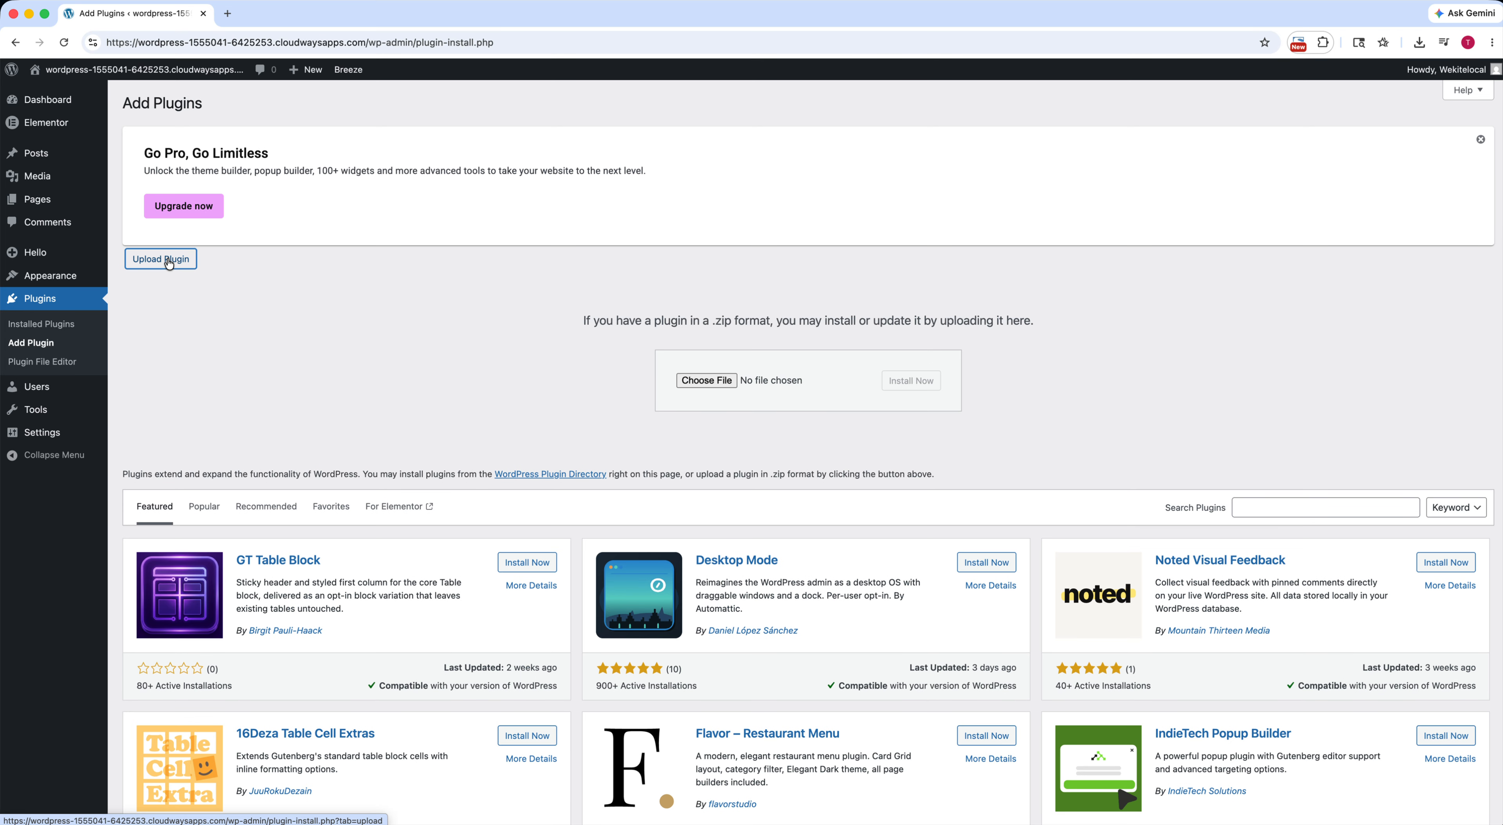
click(707, 380)
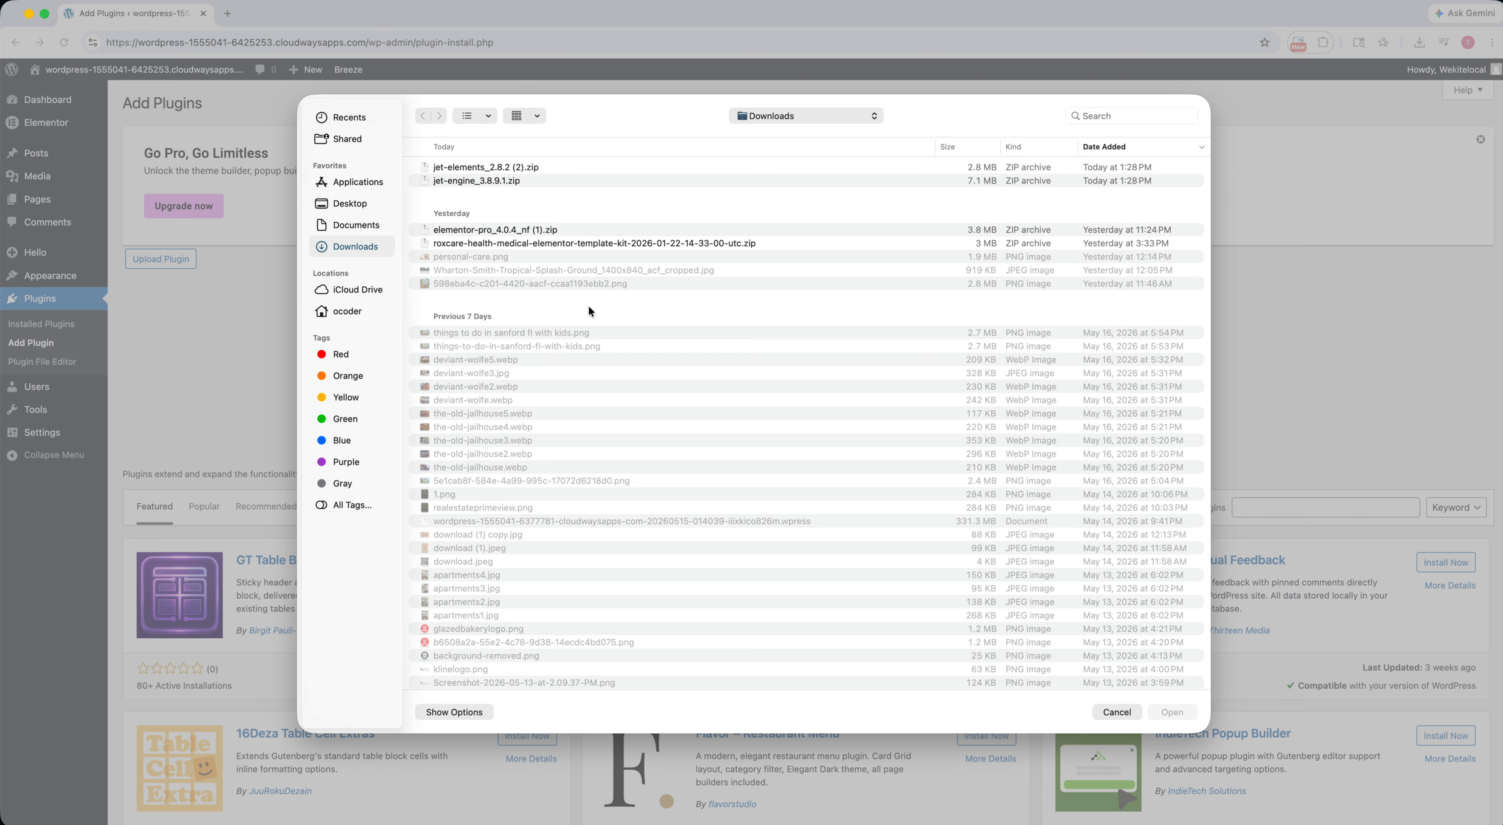
double_click(508, 231)
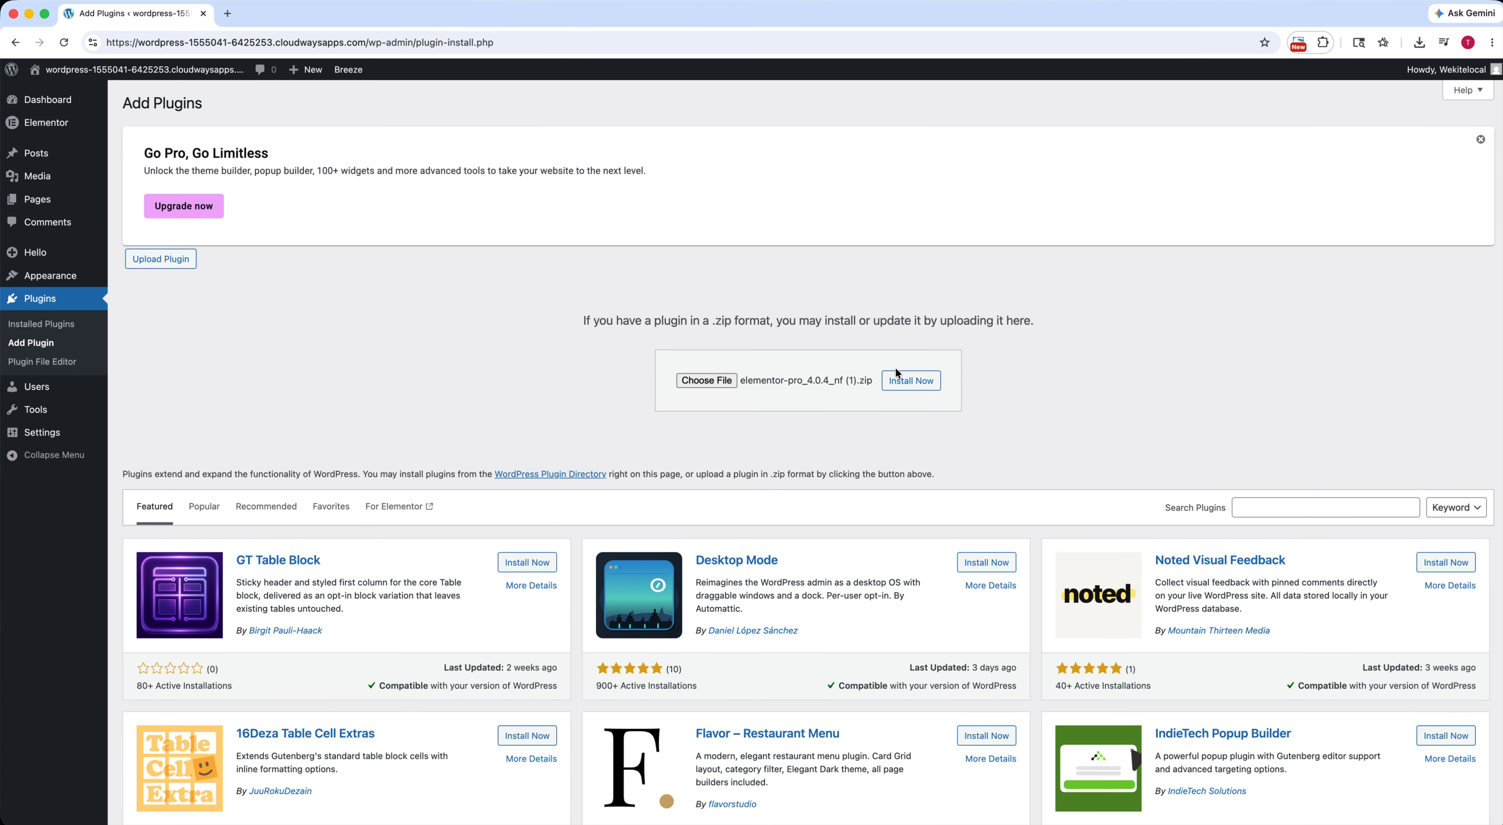
click(905, 382)
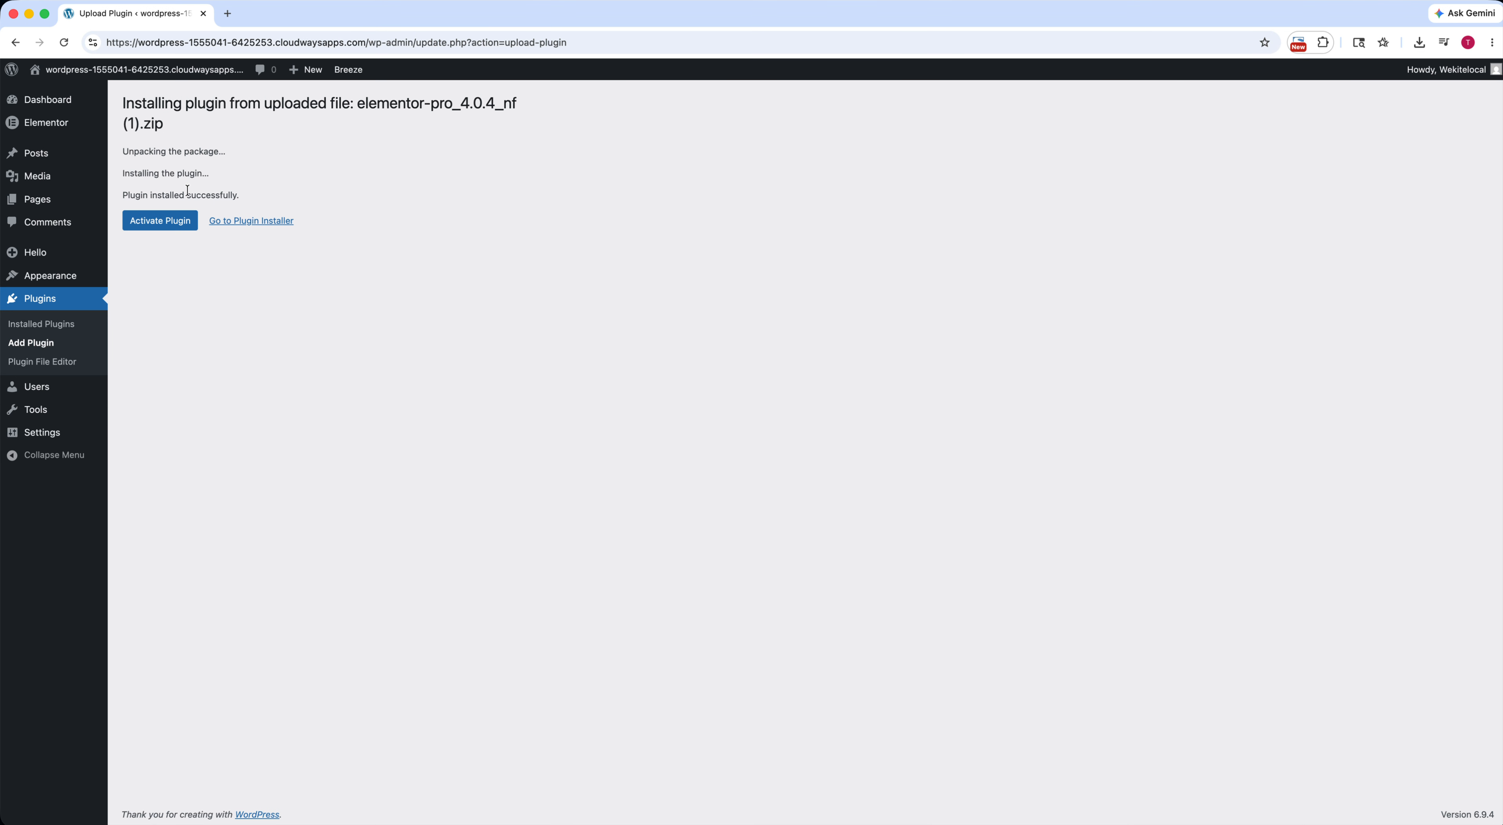
click(177, 227)
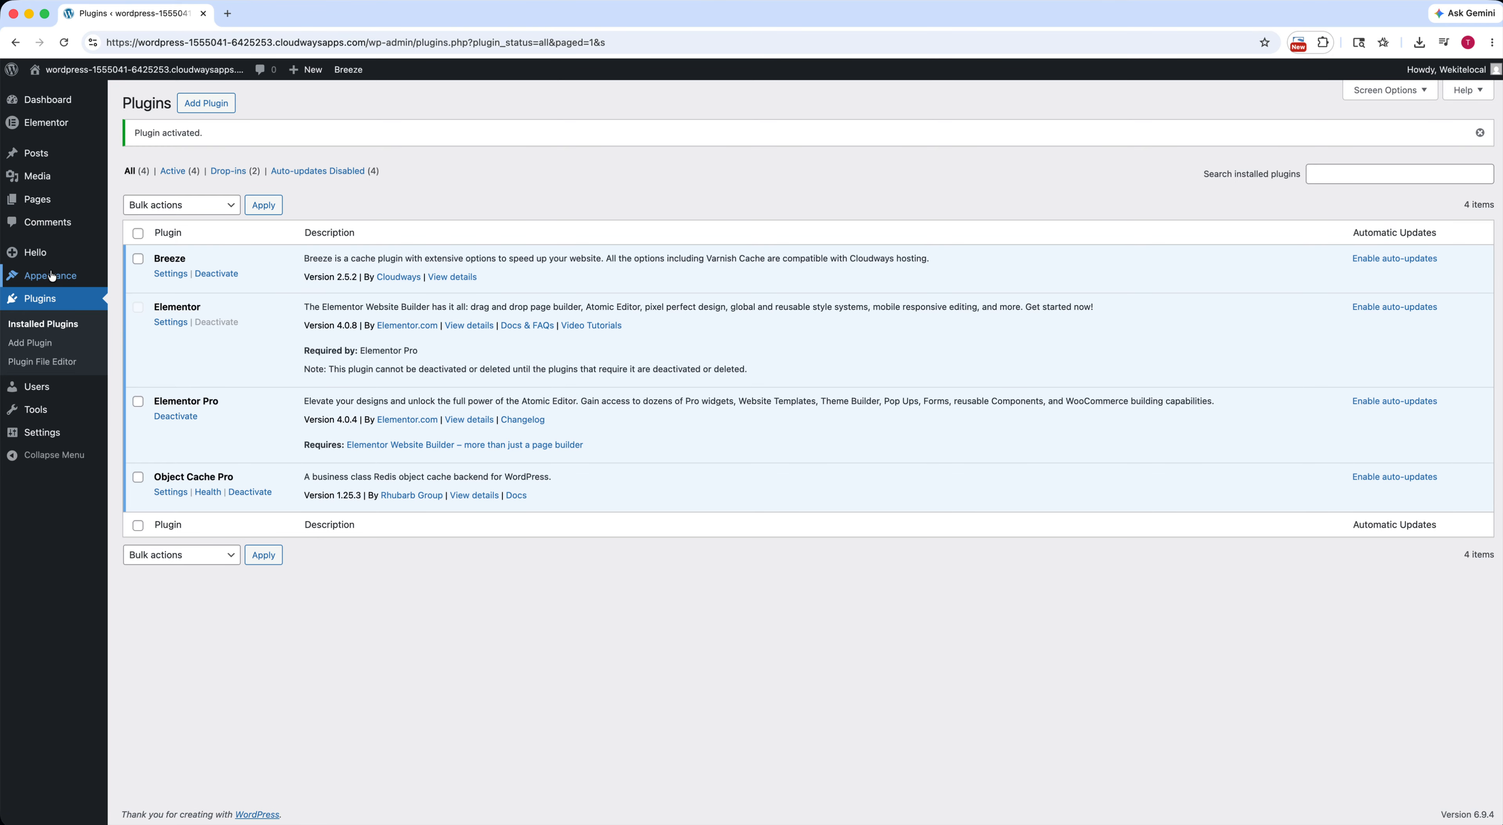
Search the WordPress plugin library for "template kit".
mouse_move(51, 276)
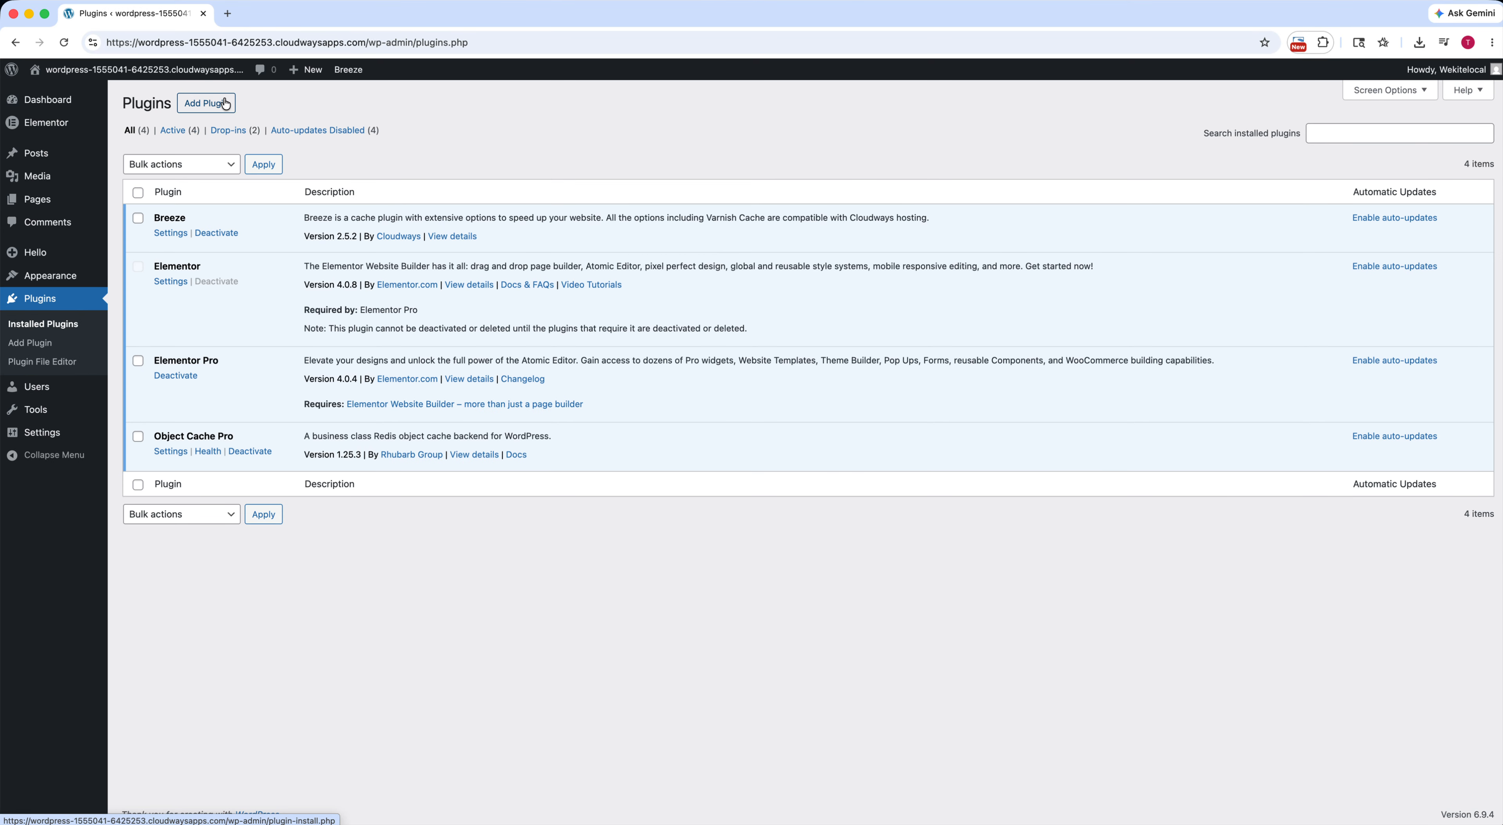
click(225, 103)
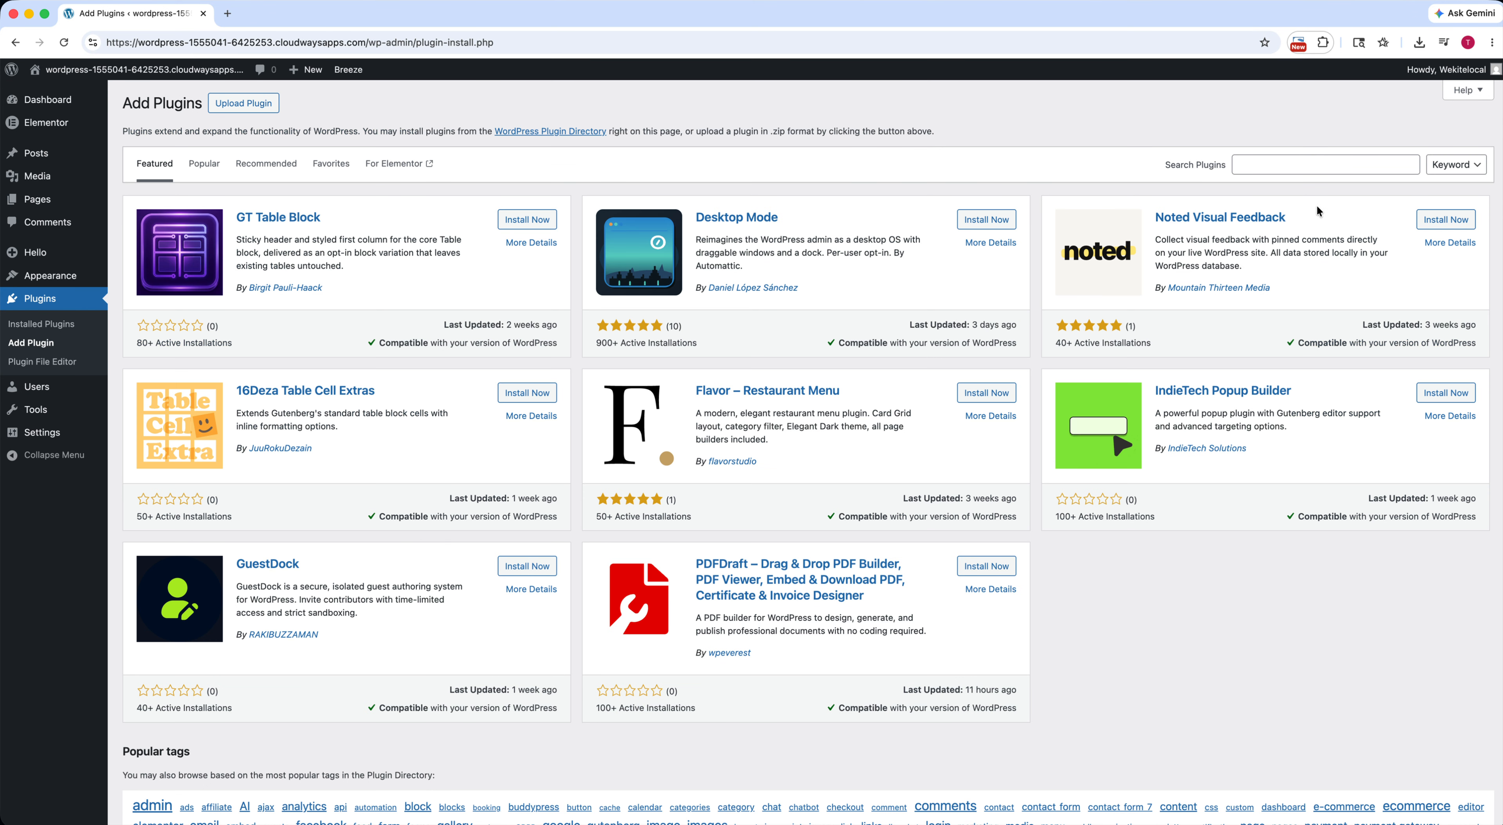
click(1268, 165)
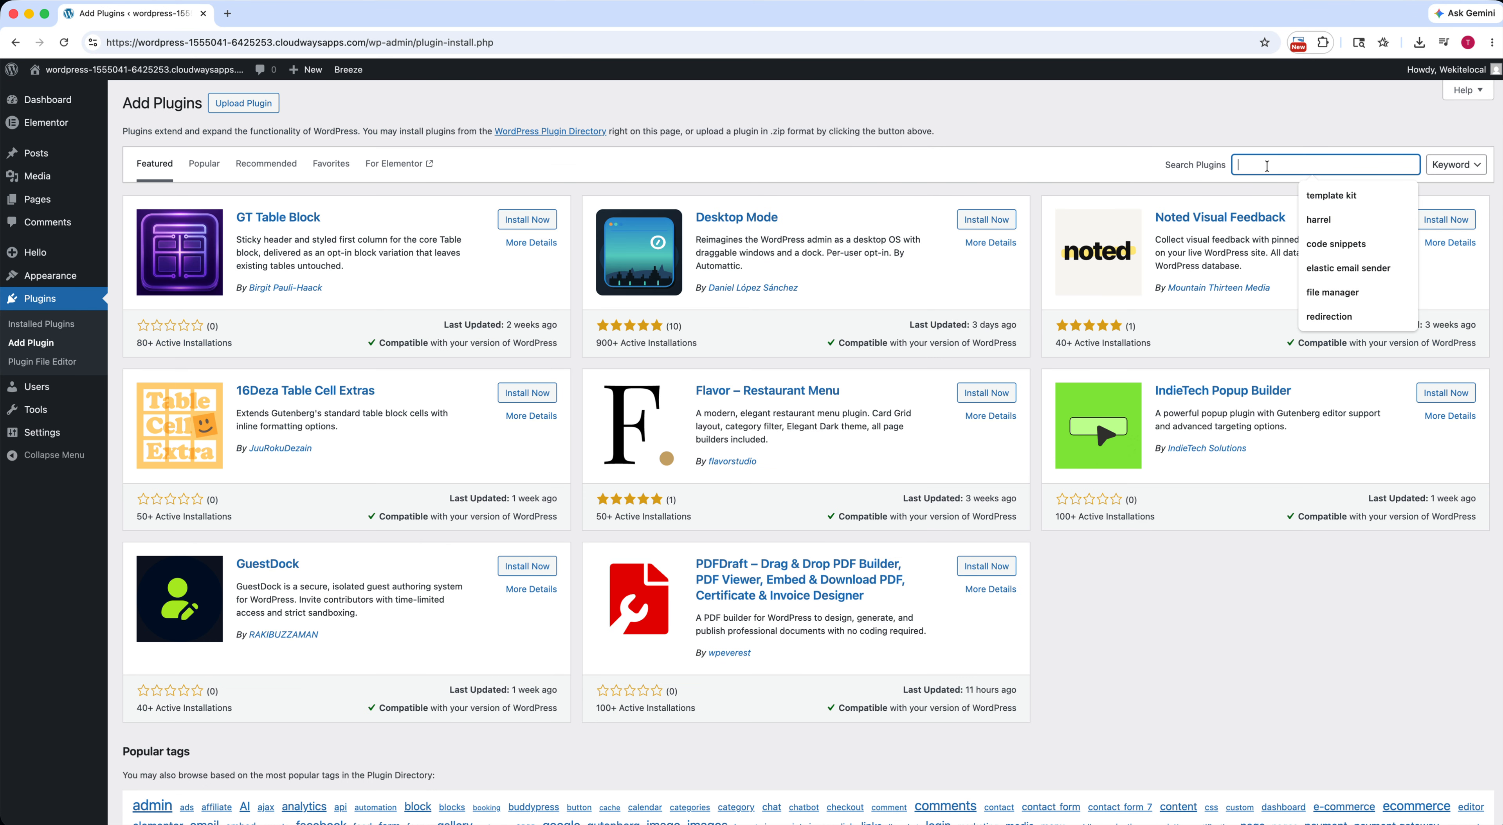
text(template ki)
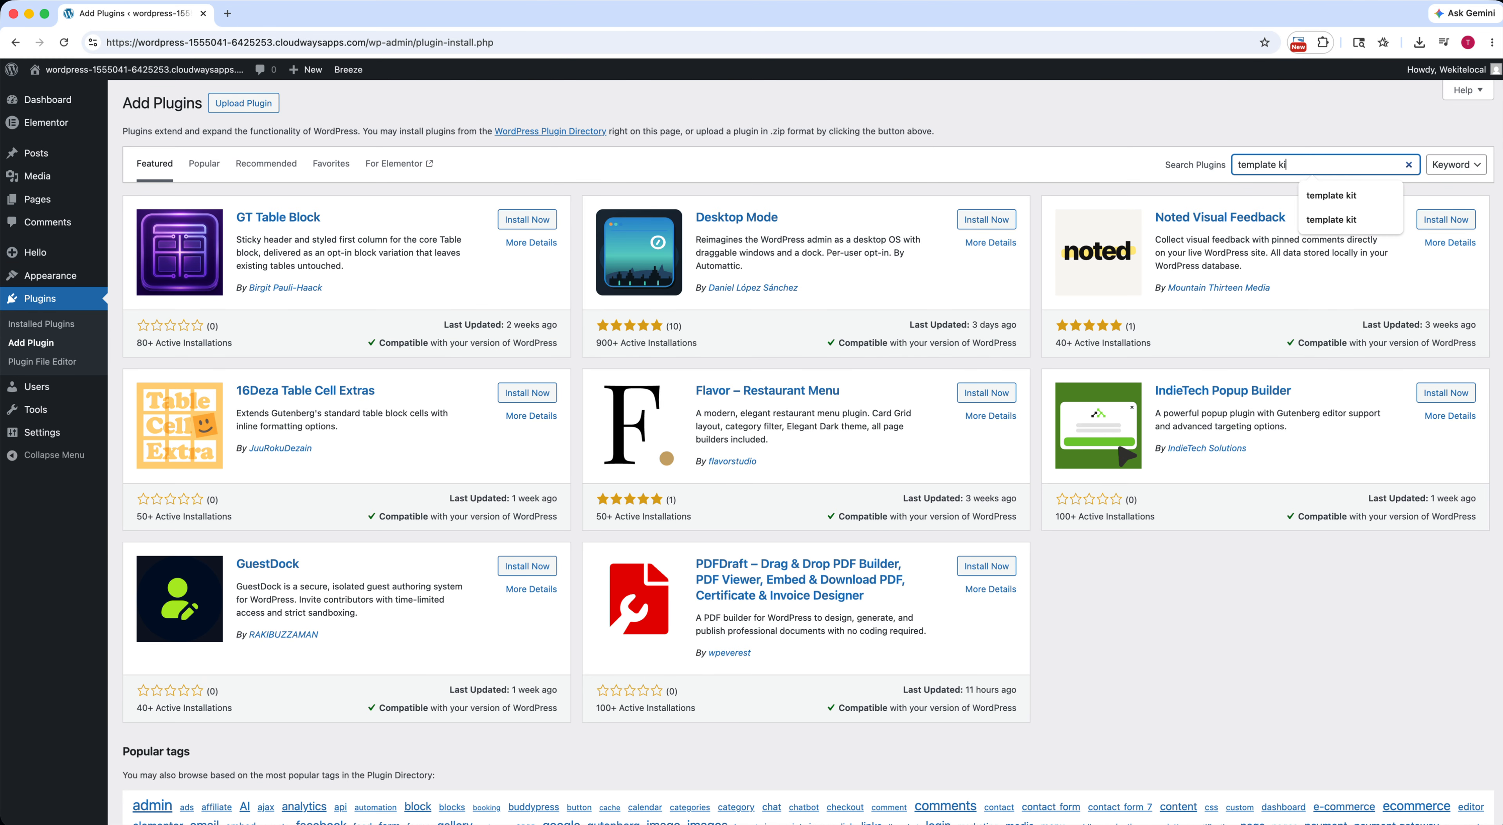
text(t)
key(Return)
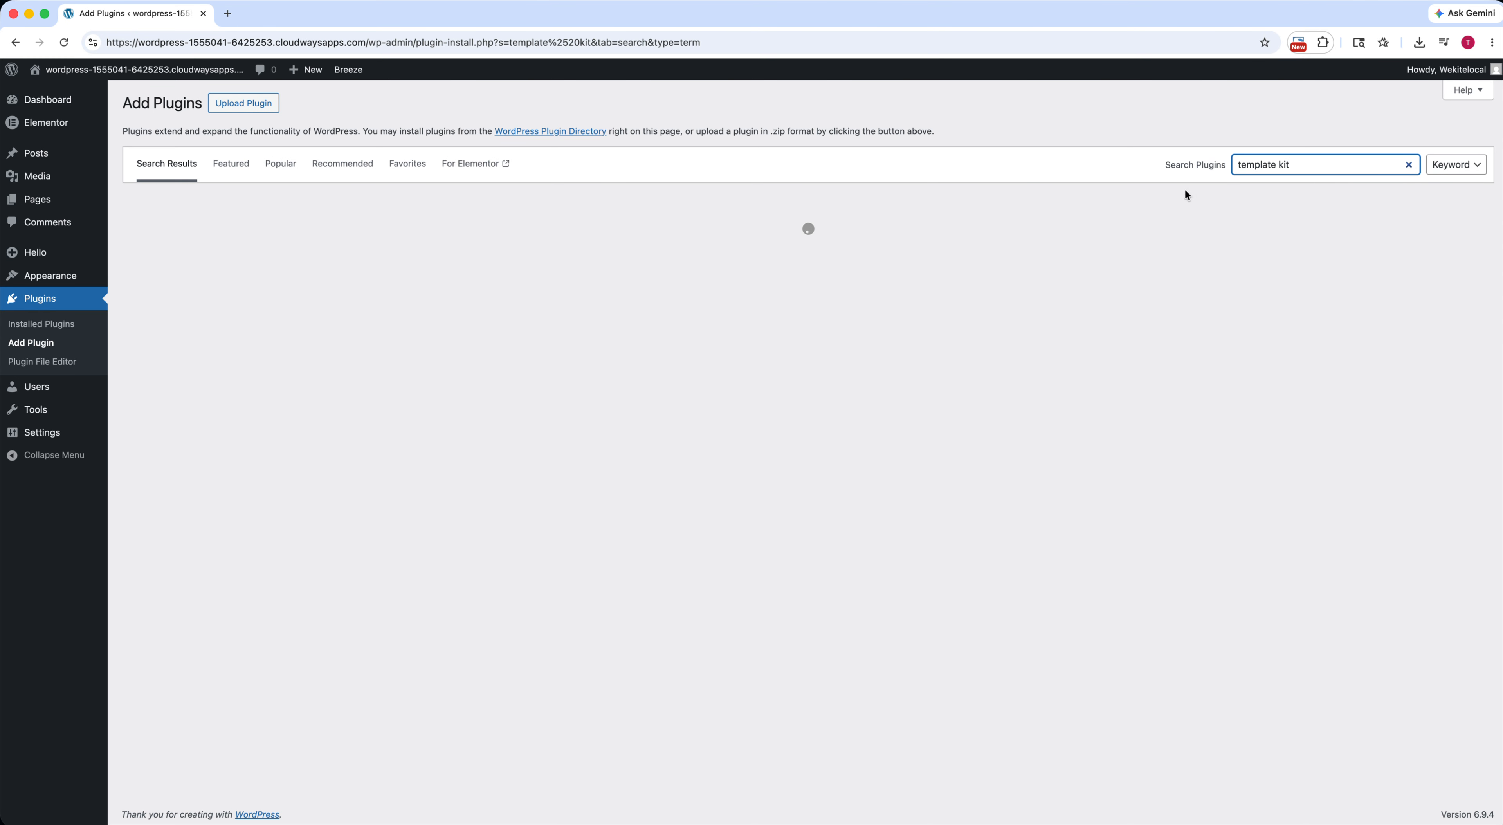
Install and activate envato's Template Kit – Import plugin from the search results.
scroll(865, 250, down, 15)
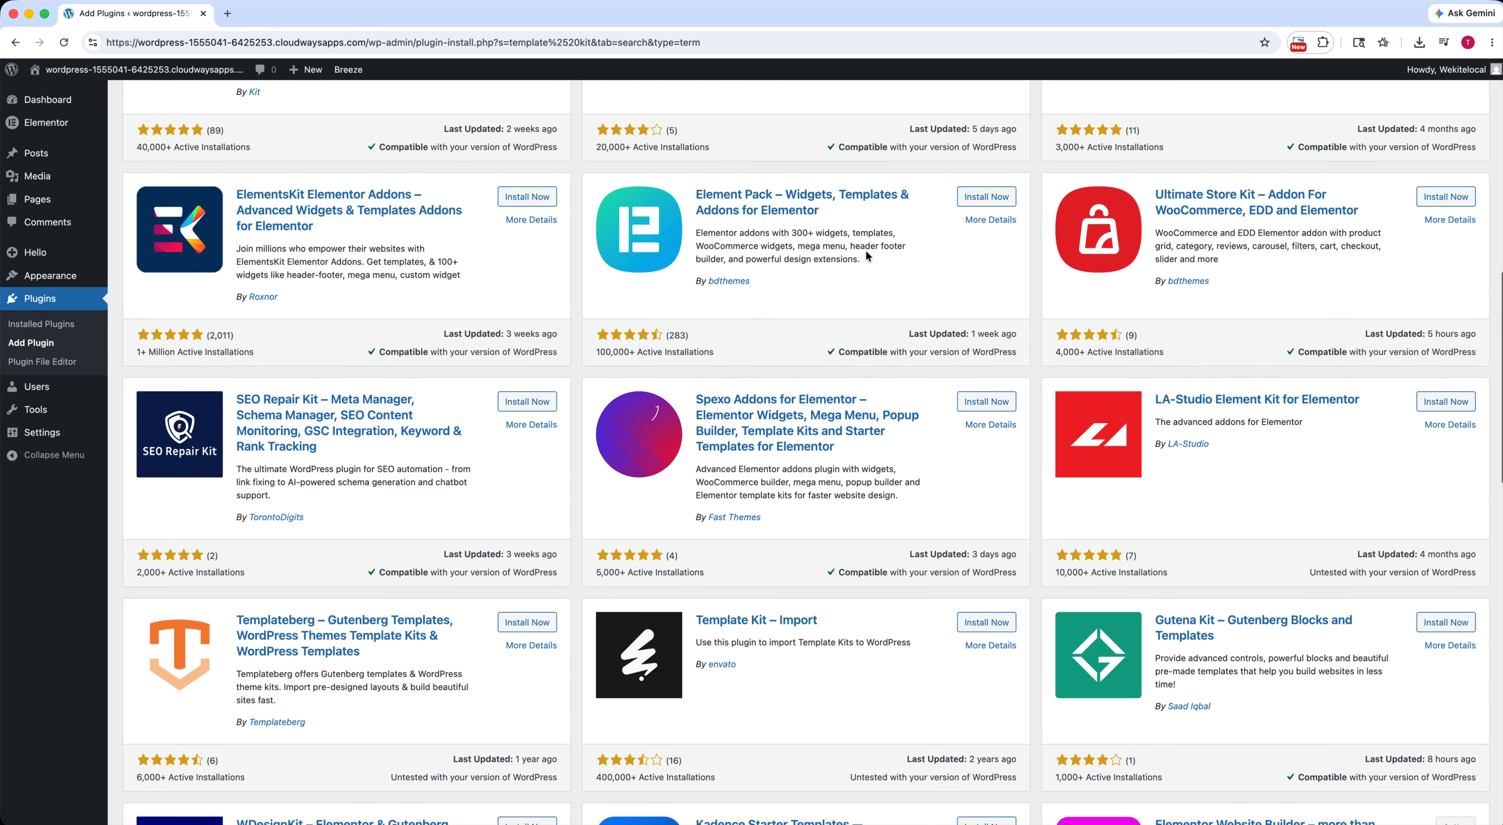
scroll(865, 250, down, 2)
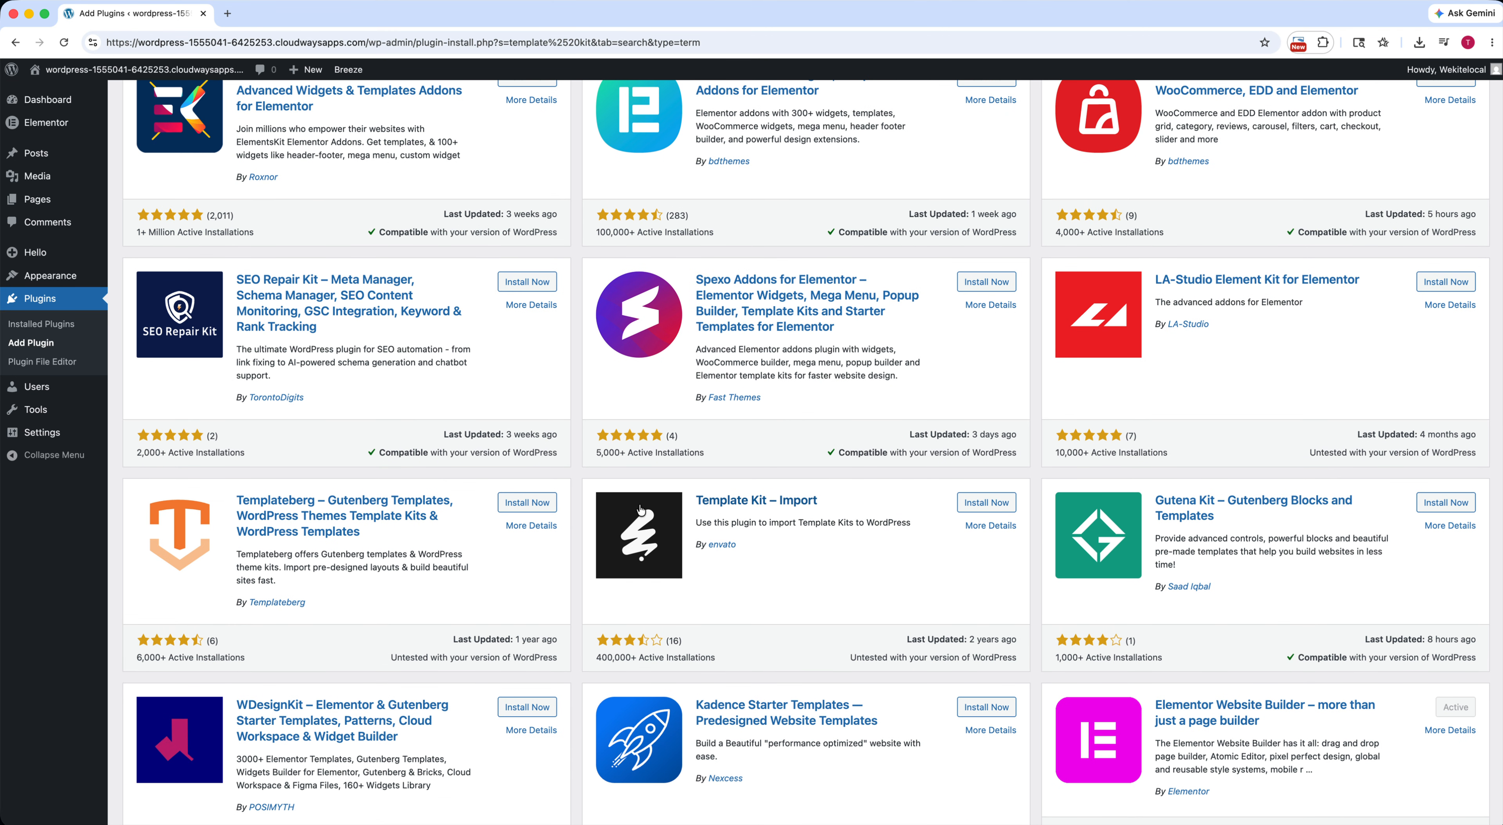
click(997, 505)
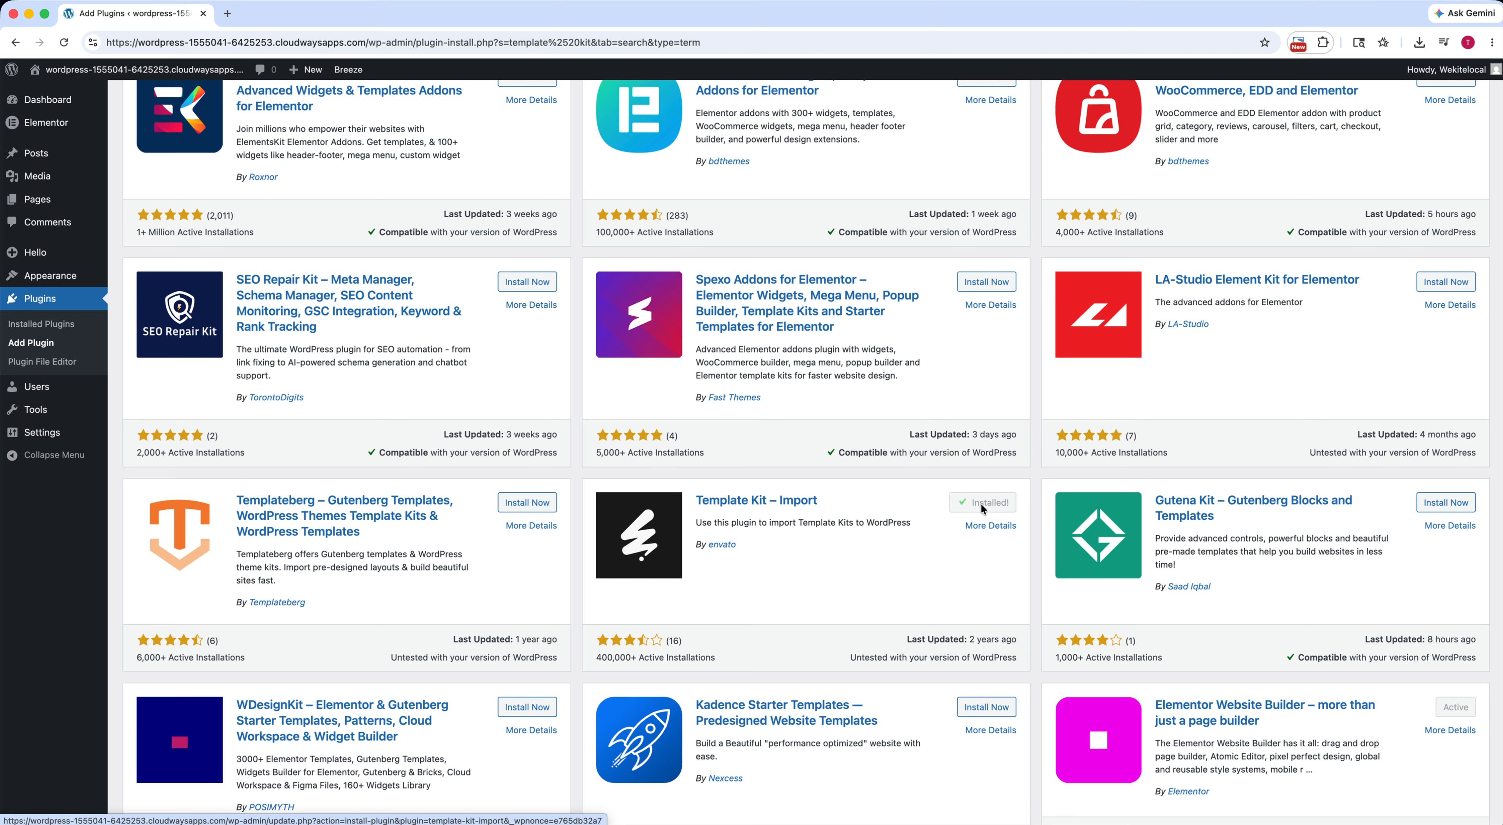
click(985, 505)
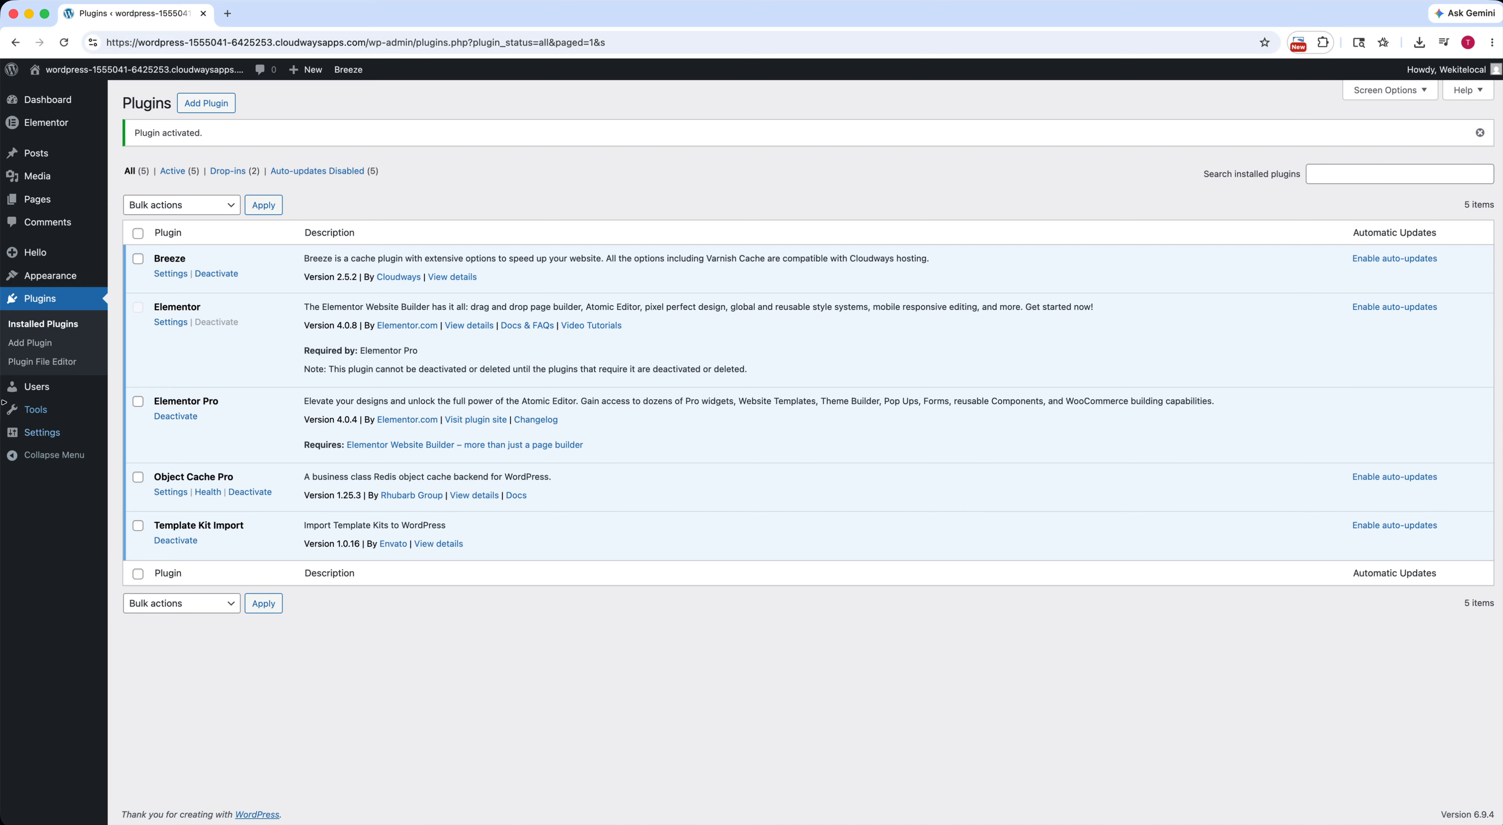
mouse_move(24, 407)
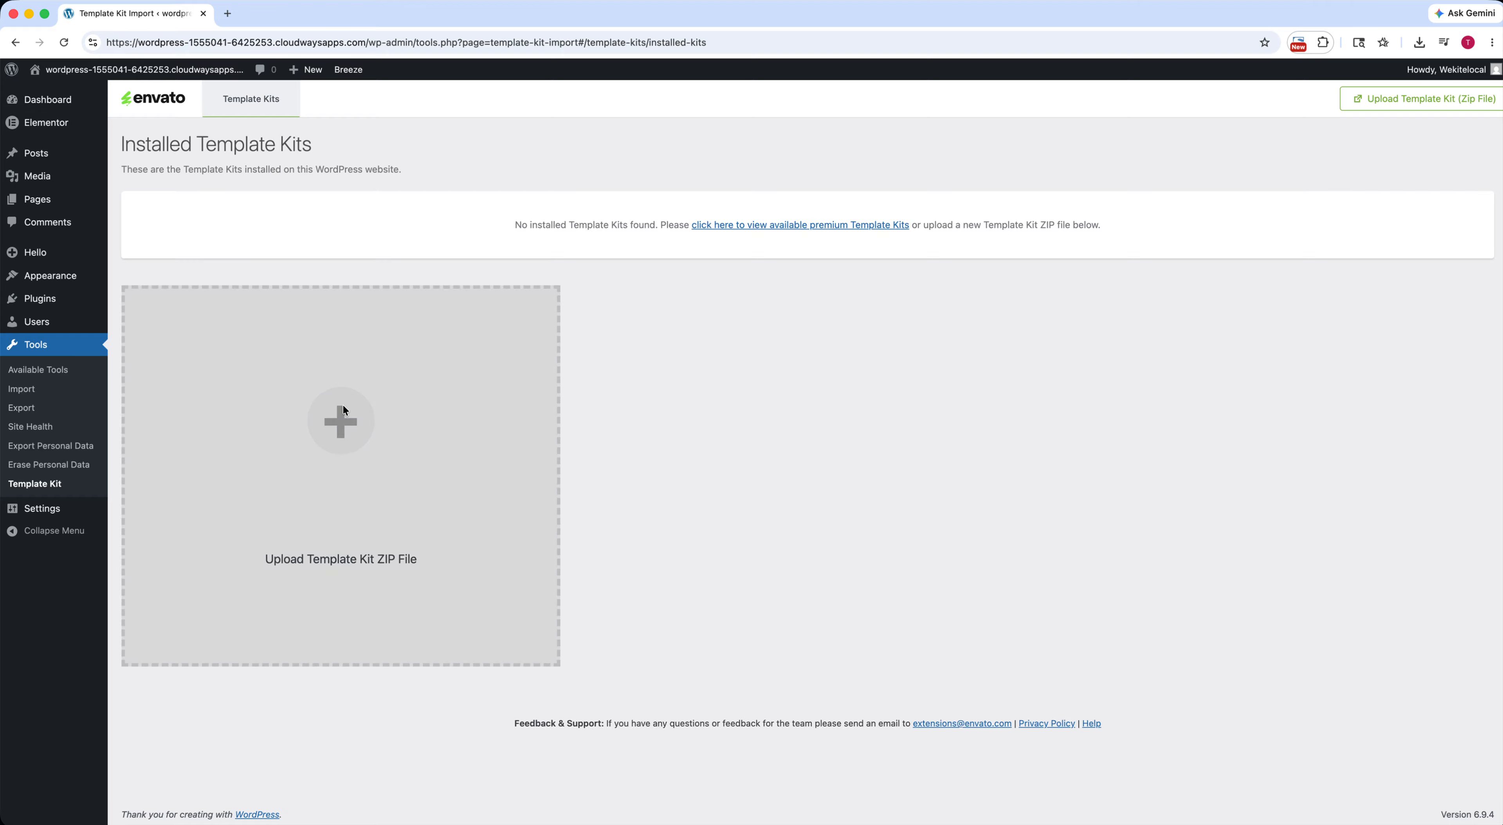
click(336, 444)
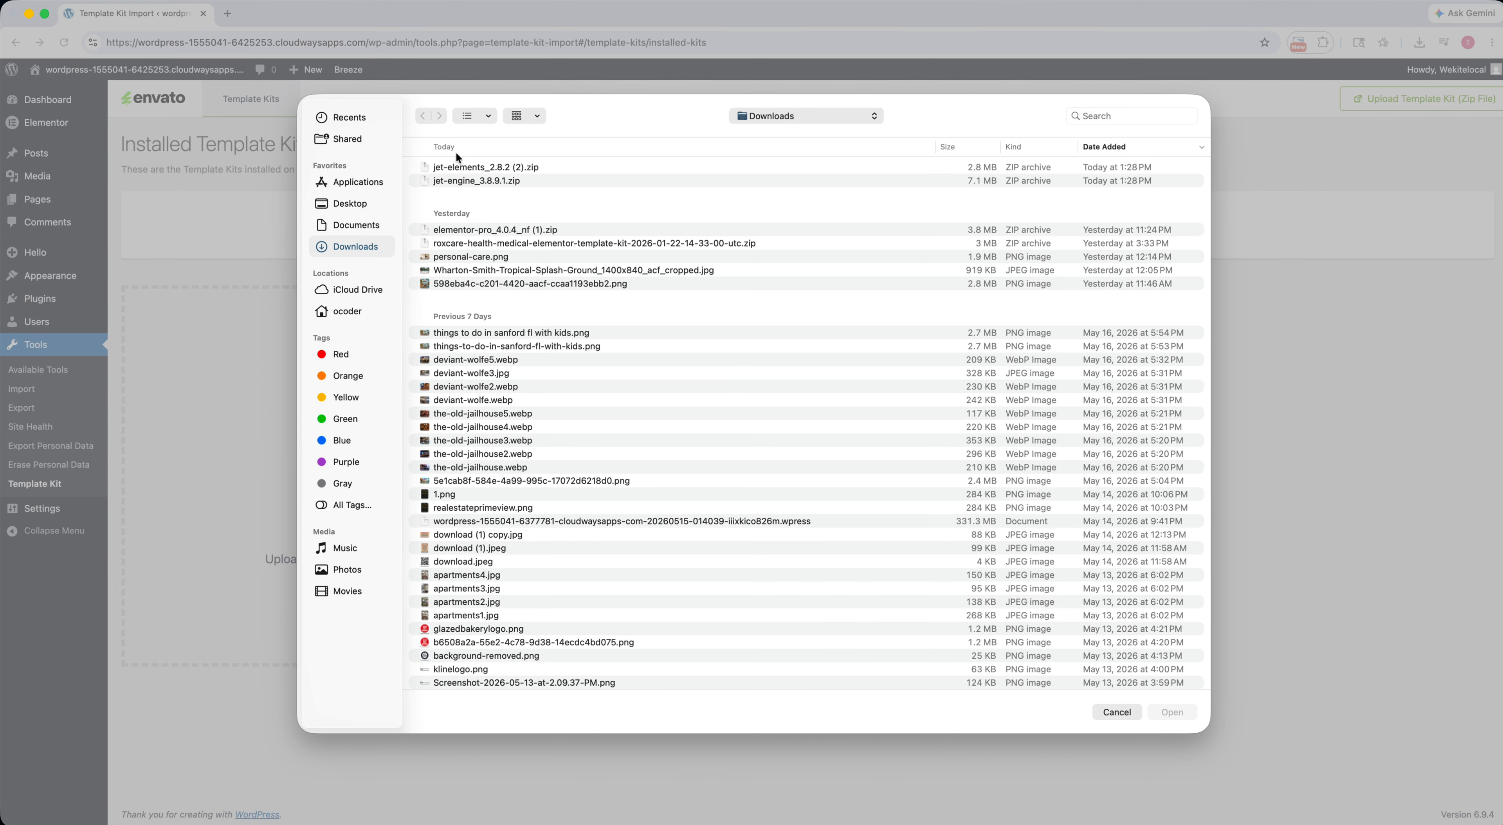
click(495, 249)
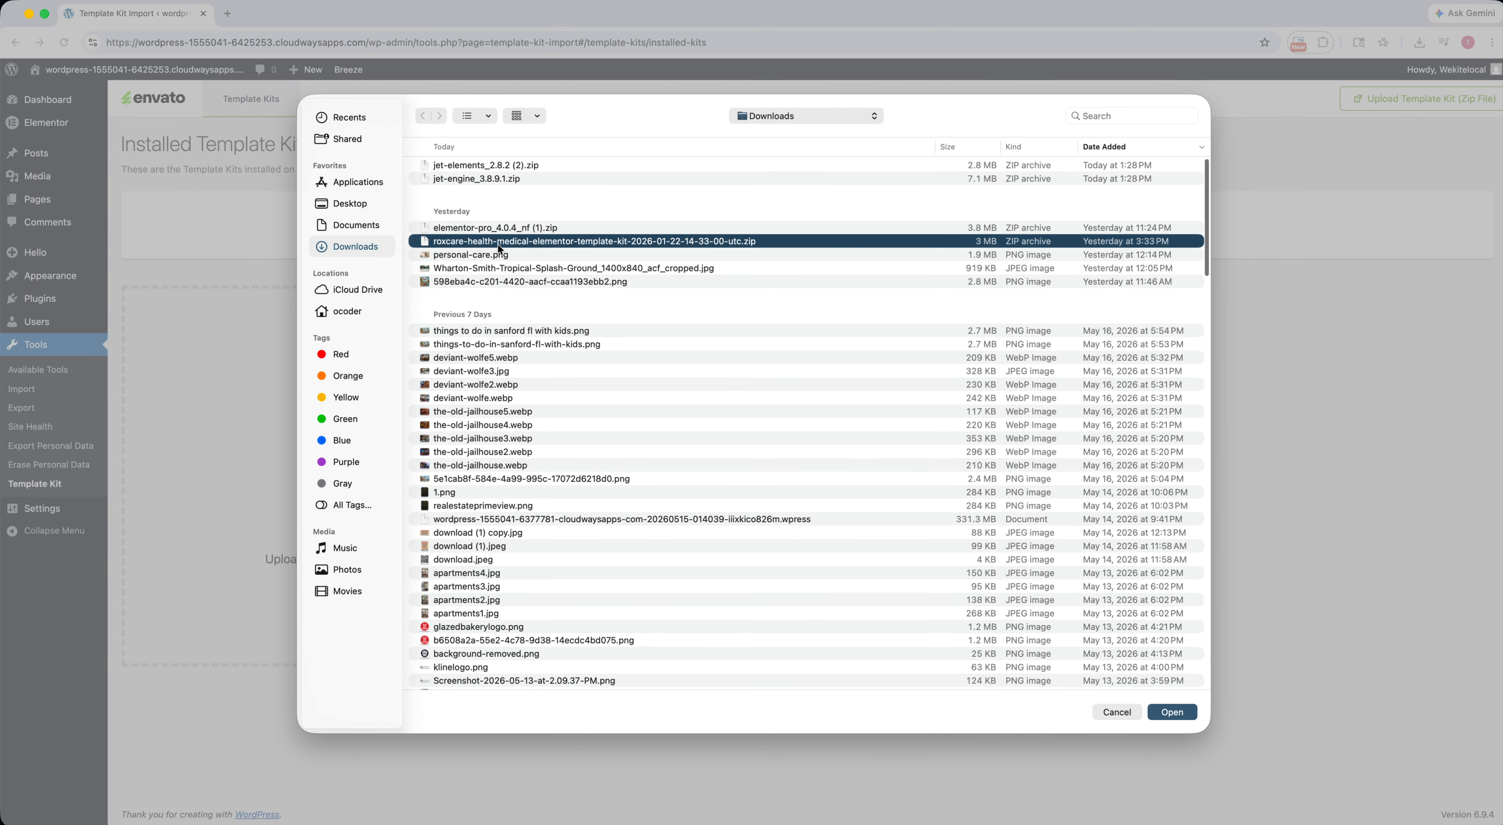
double_click(496, 244)
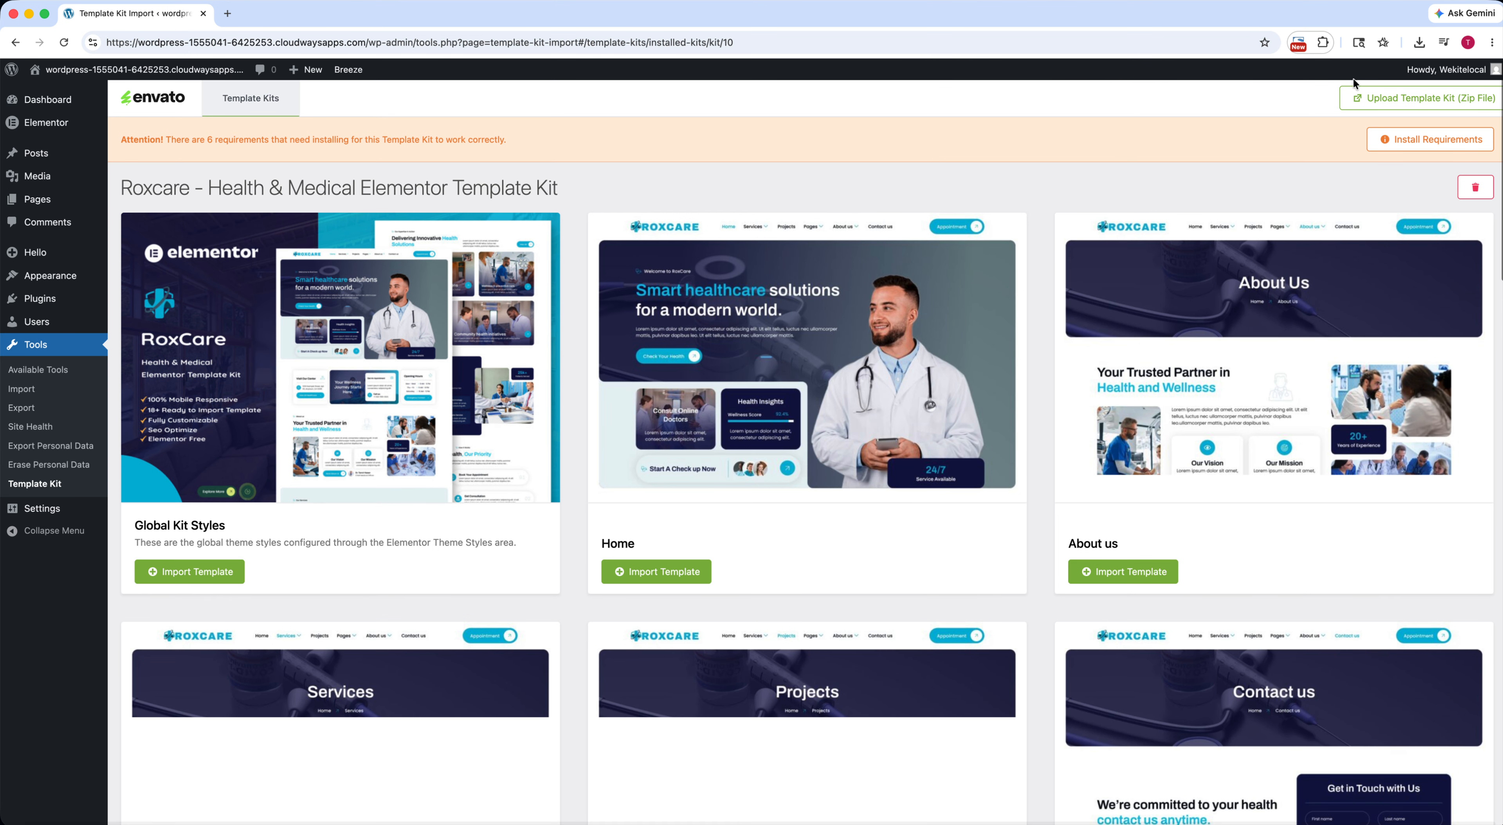
Install the Roxcare kit's missing plugins and settings, repeat the installation for the remaining requirements, and import Global Kit Styles.
click(1403, 142)
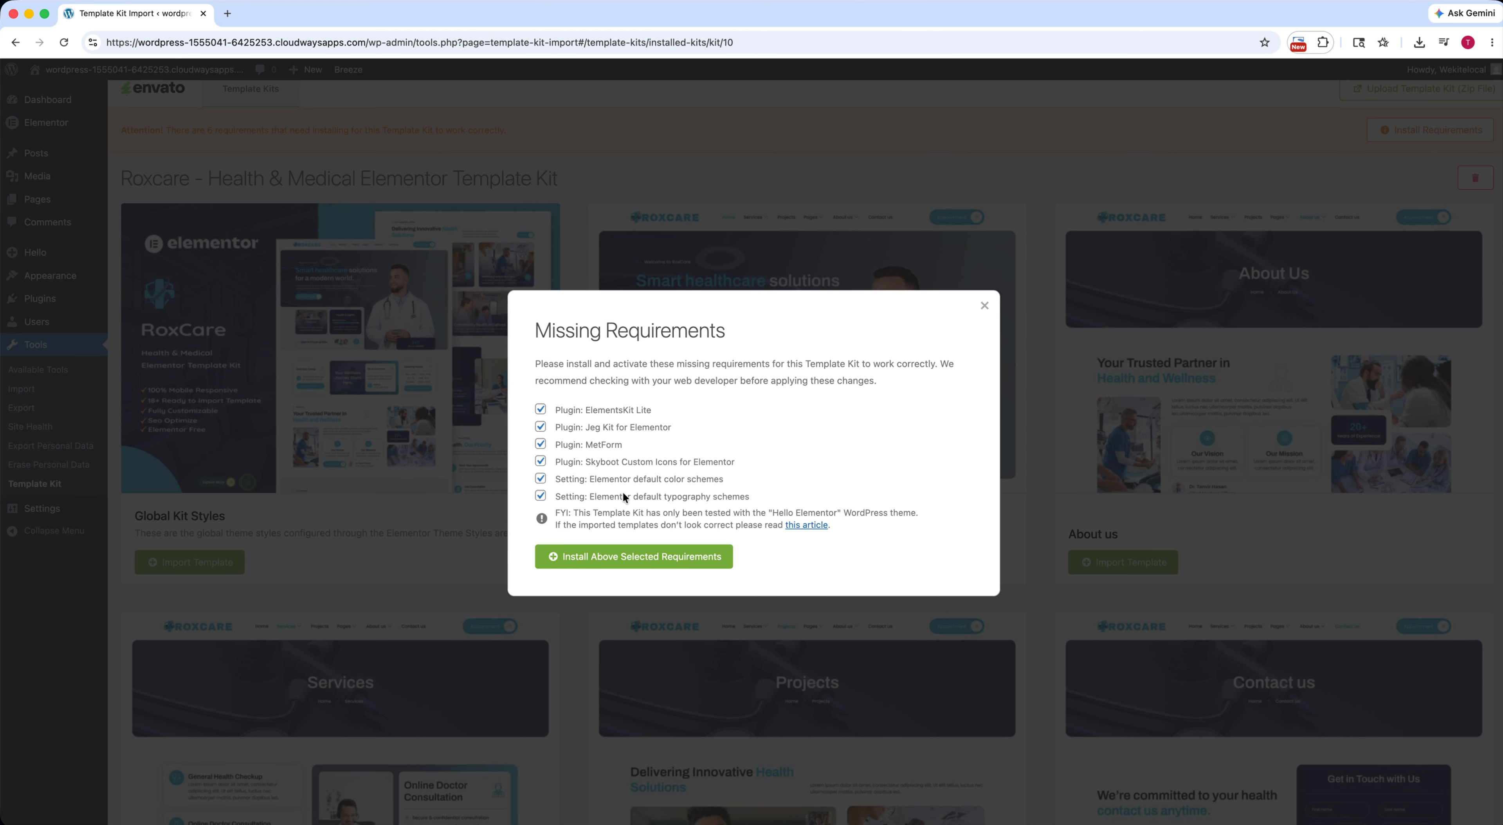
click(659, 558)
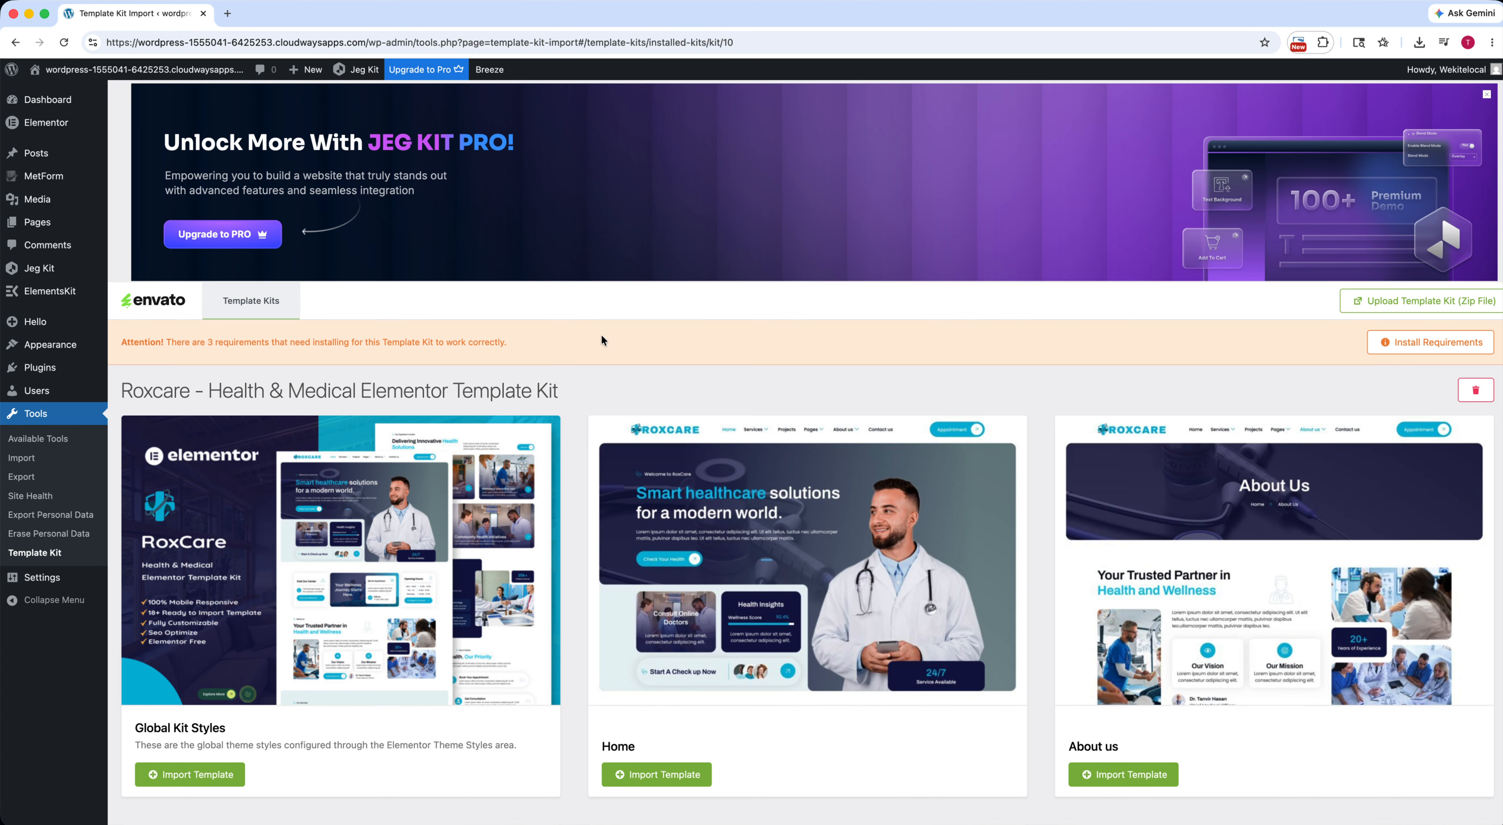
scroll(504, 380, down, 1)
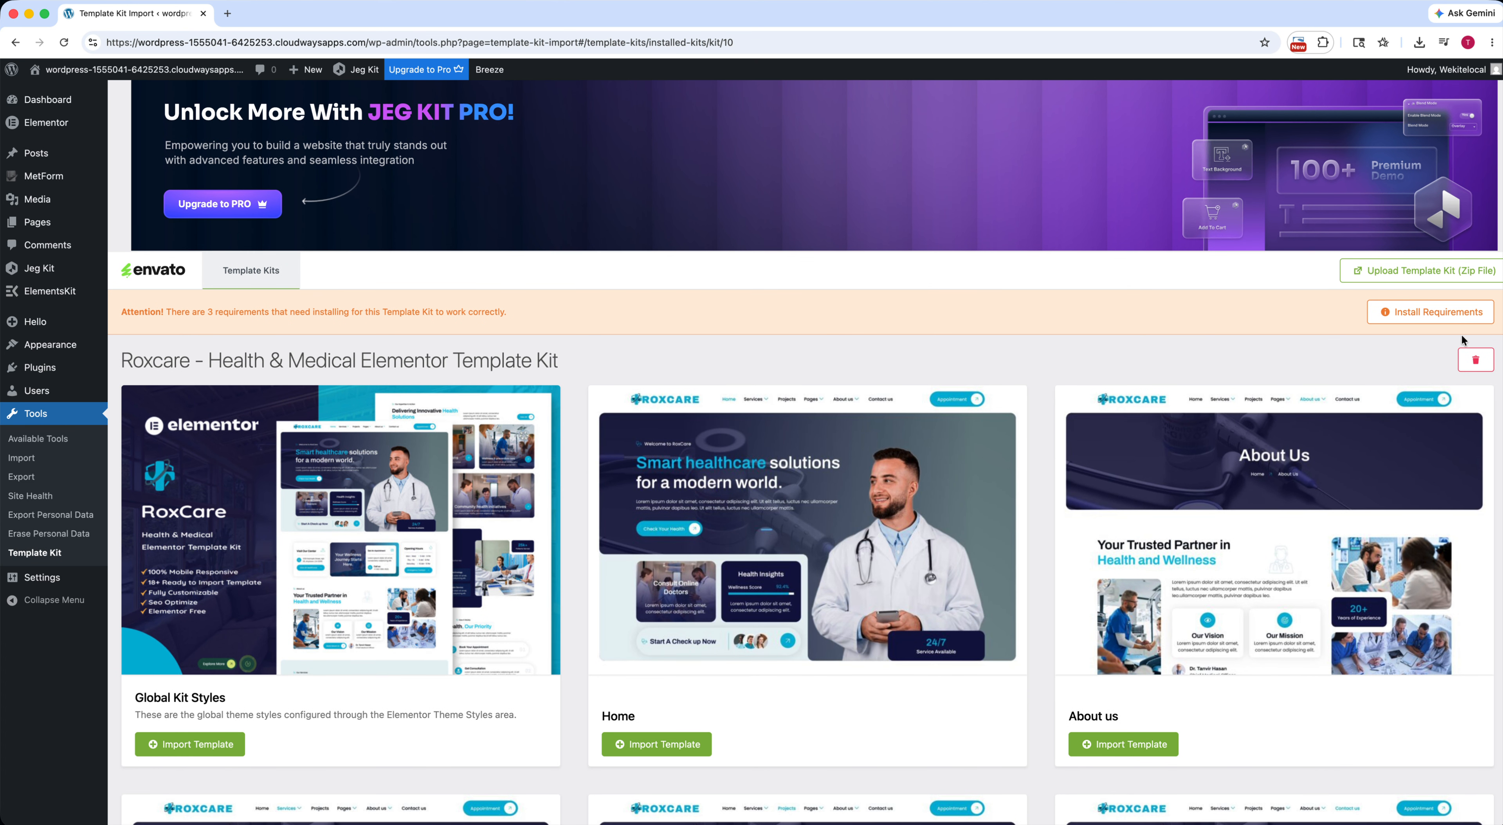
click(1453, 319)
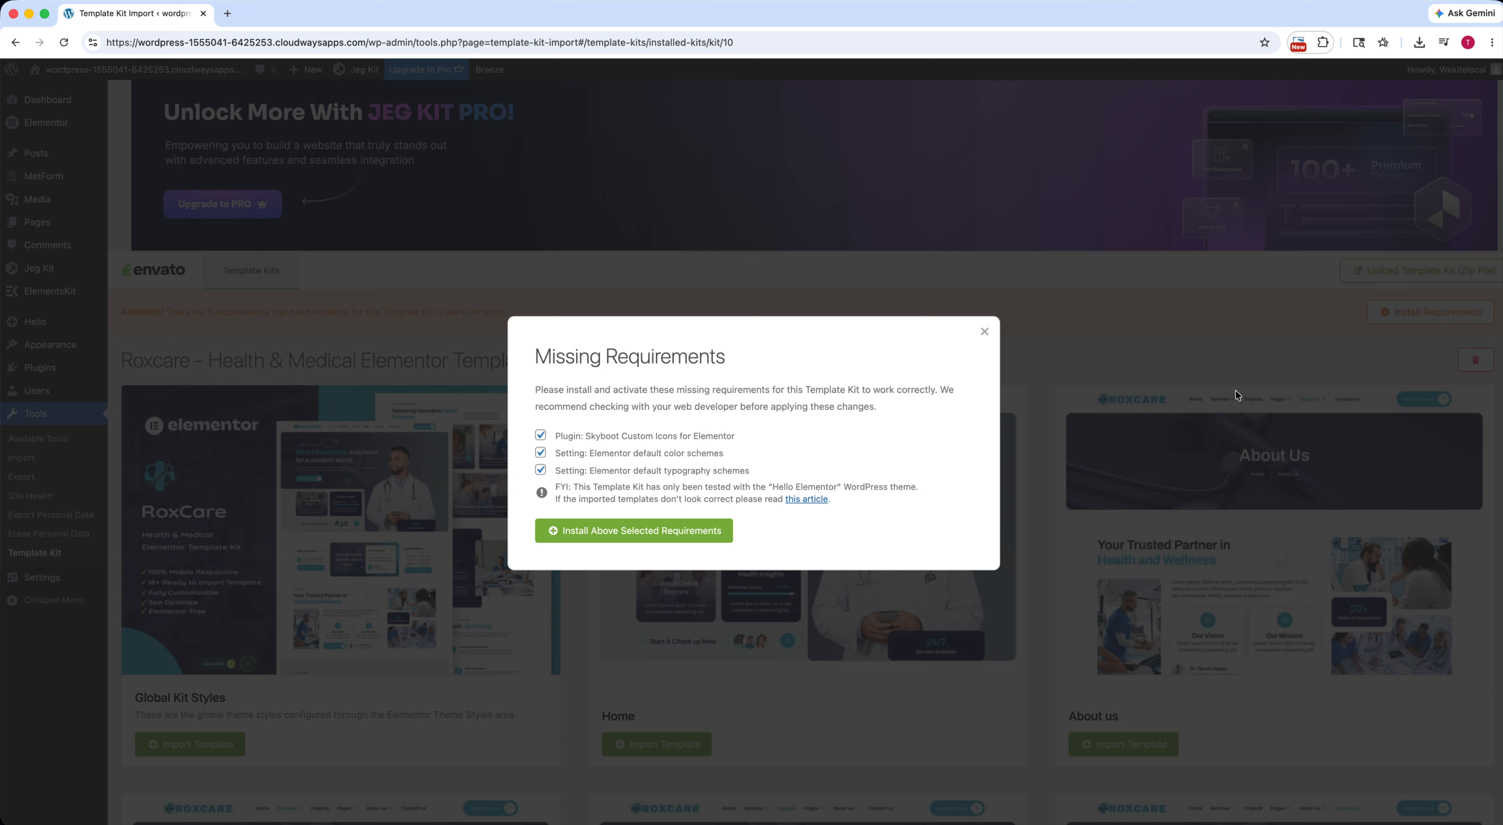
click(629, 537)
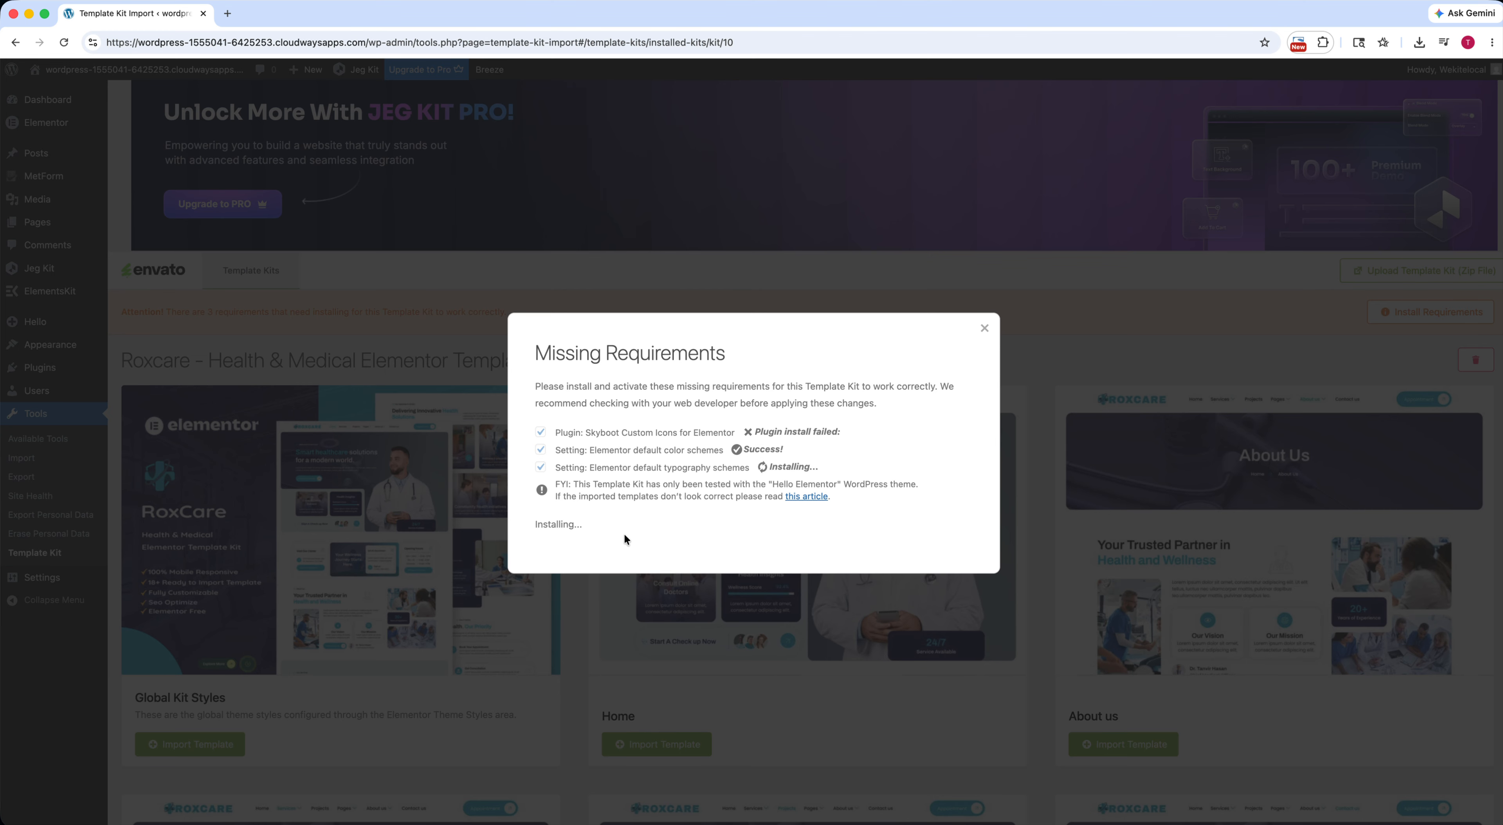
click(568, 541)
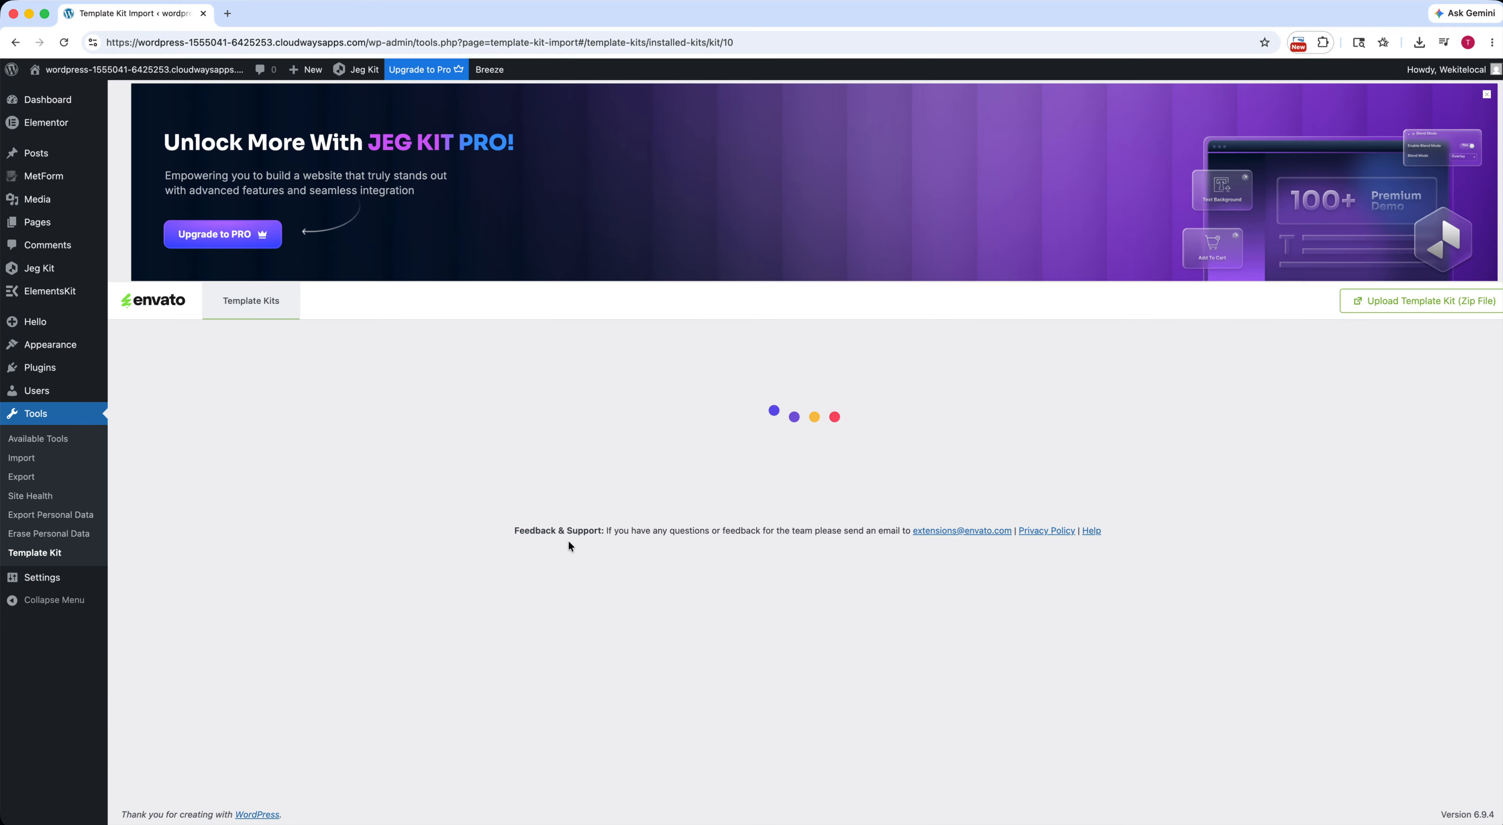
scroll(355, 540, down, 3)
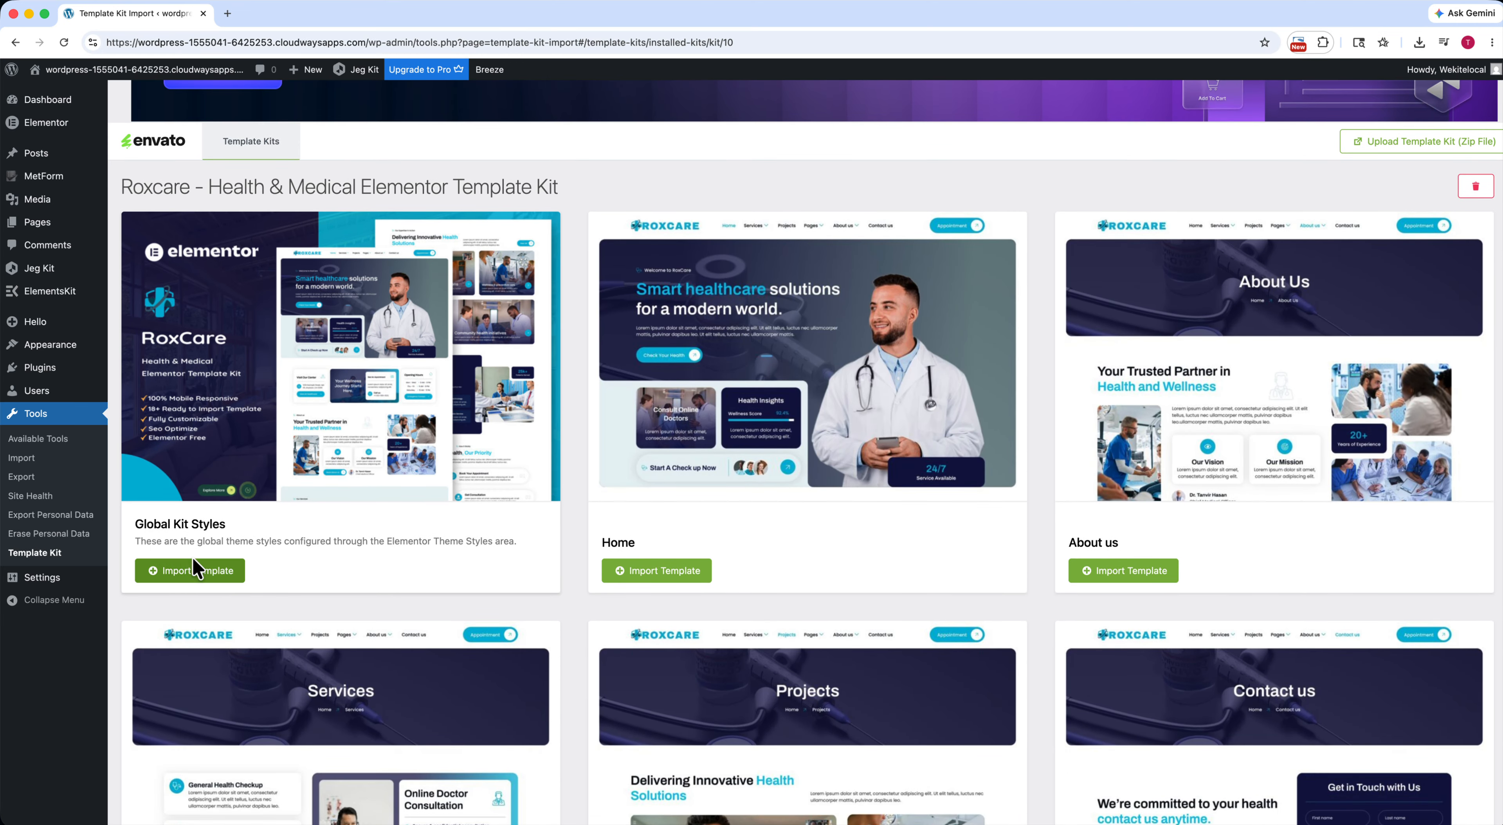
click(186, 575)
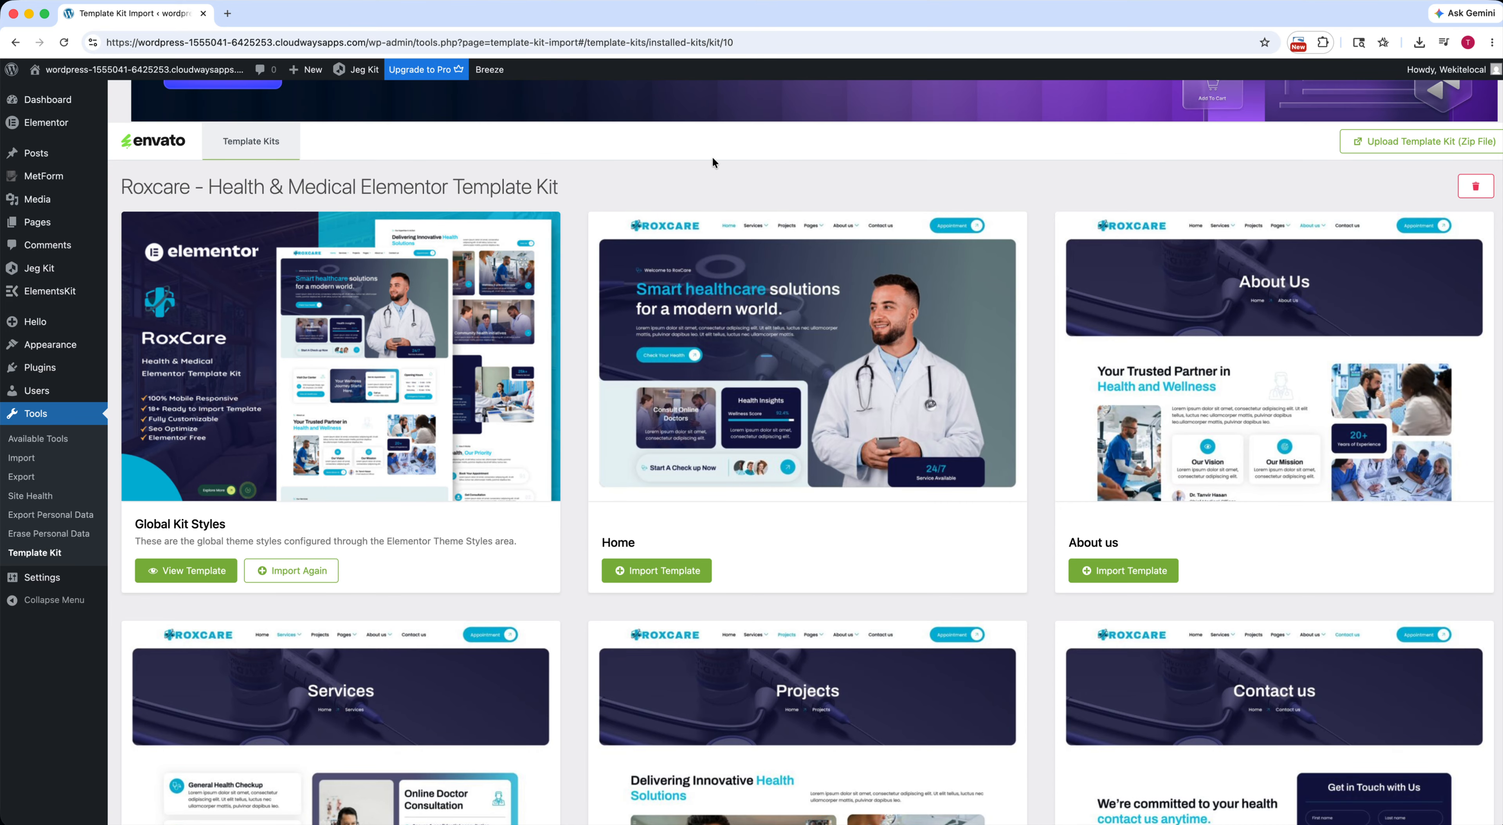
Examine the page, header, footer and form templates included in the Roxcare kit.
scroll(782, 326, down, 3)
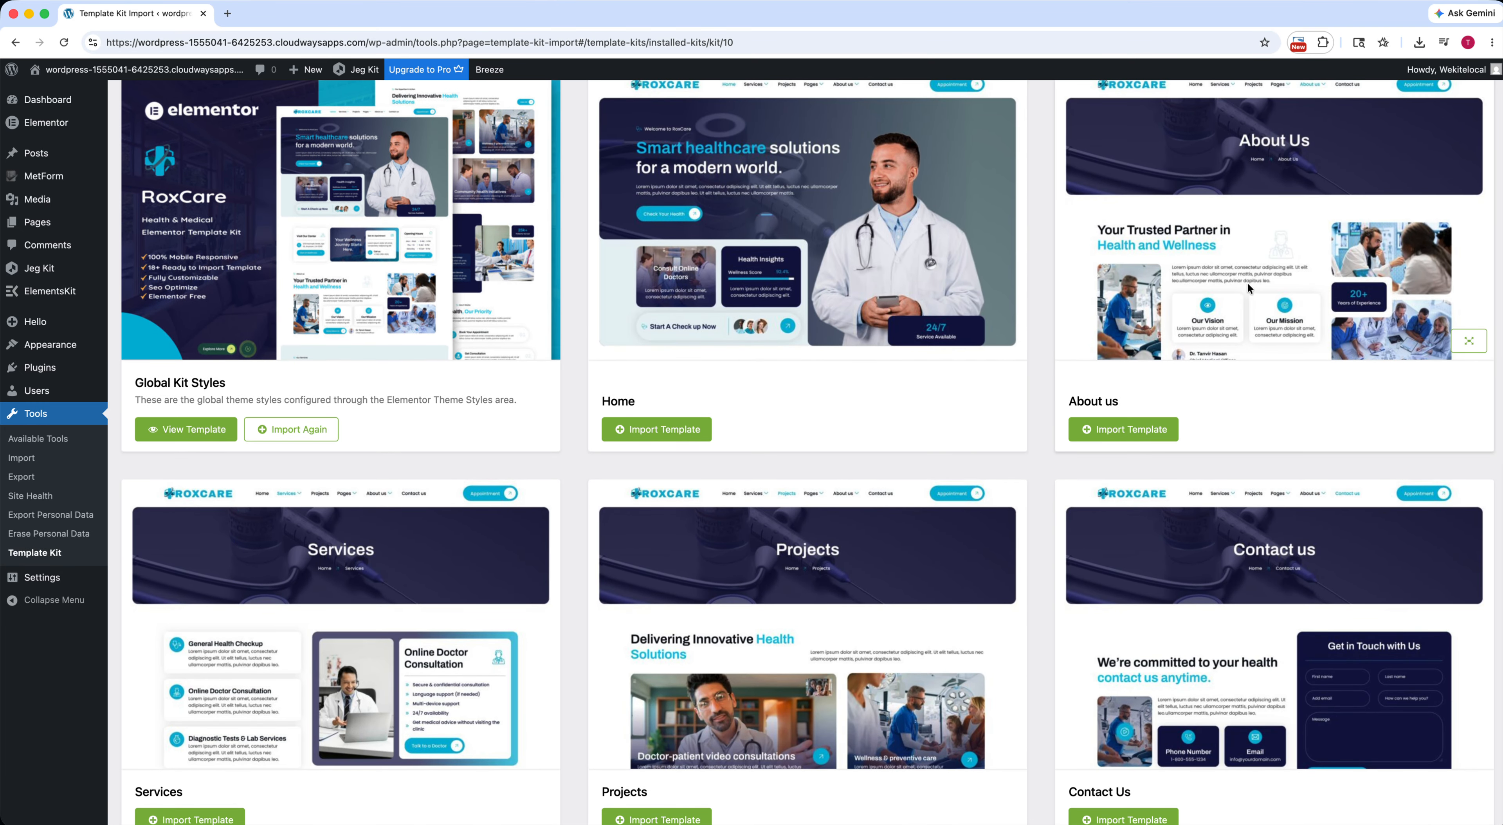
scroll(1247, 282, down, 3)
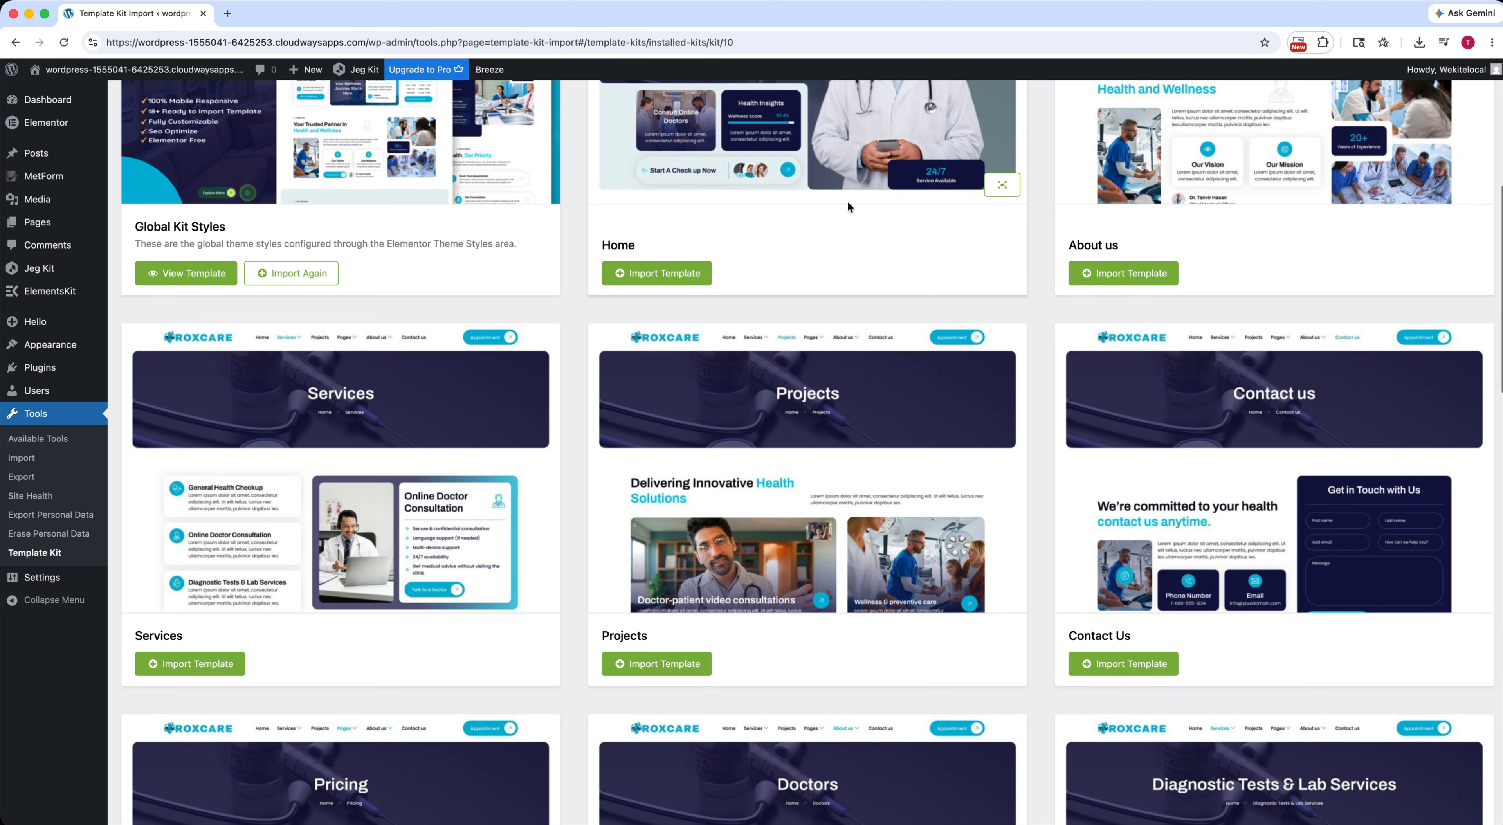
scroll(849, 205, down, 2)
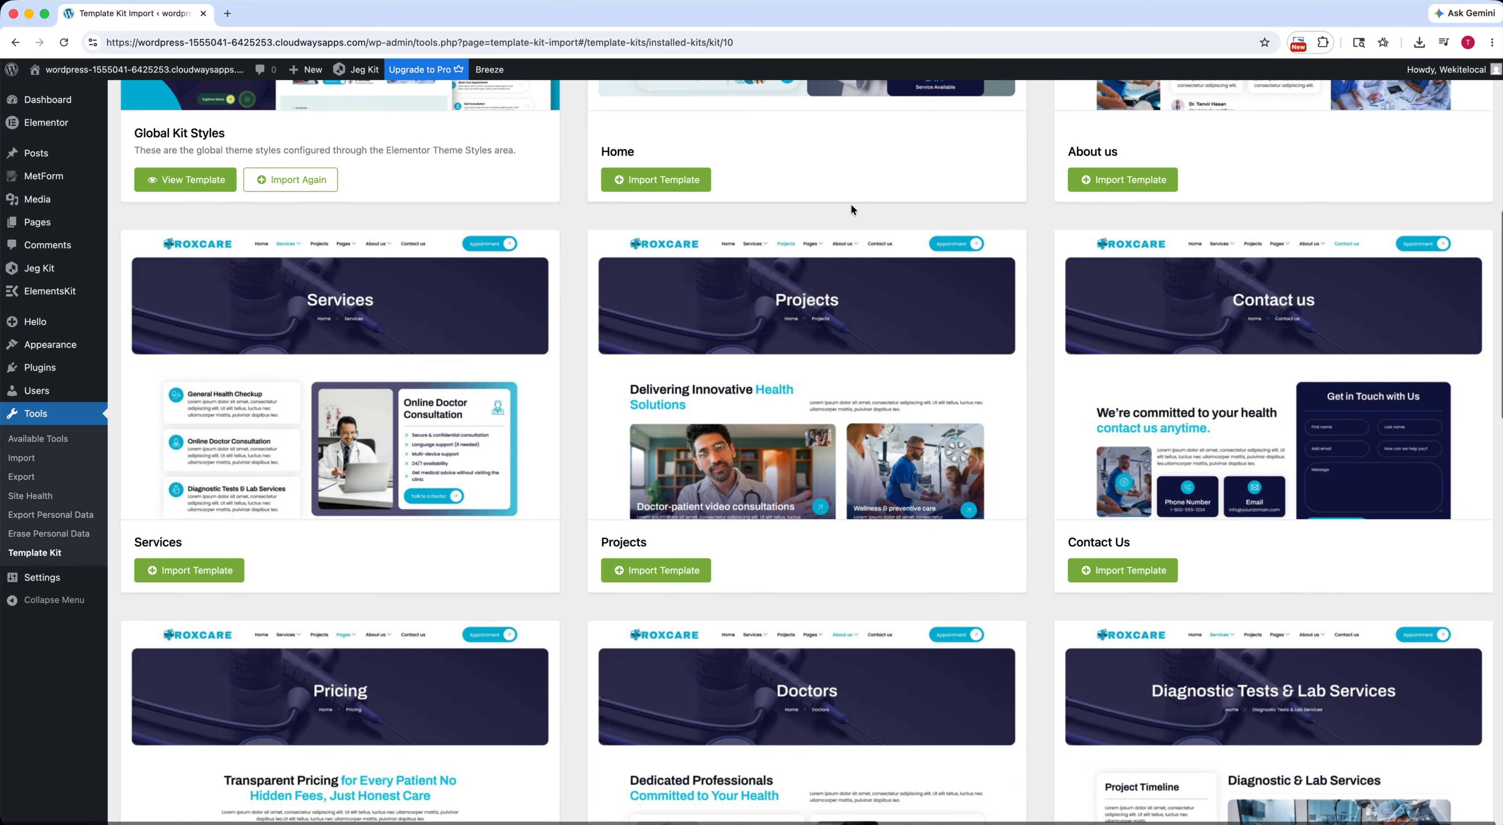
scroll(847, 210, down, 1)
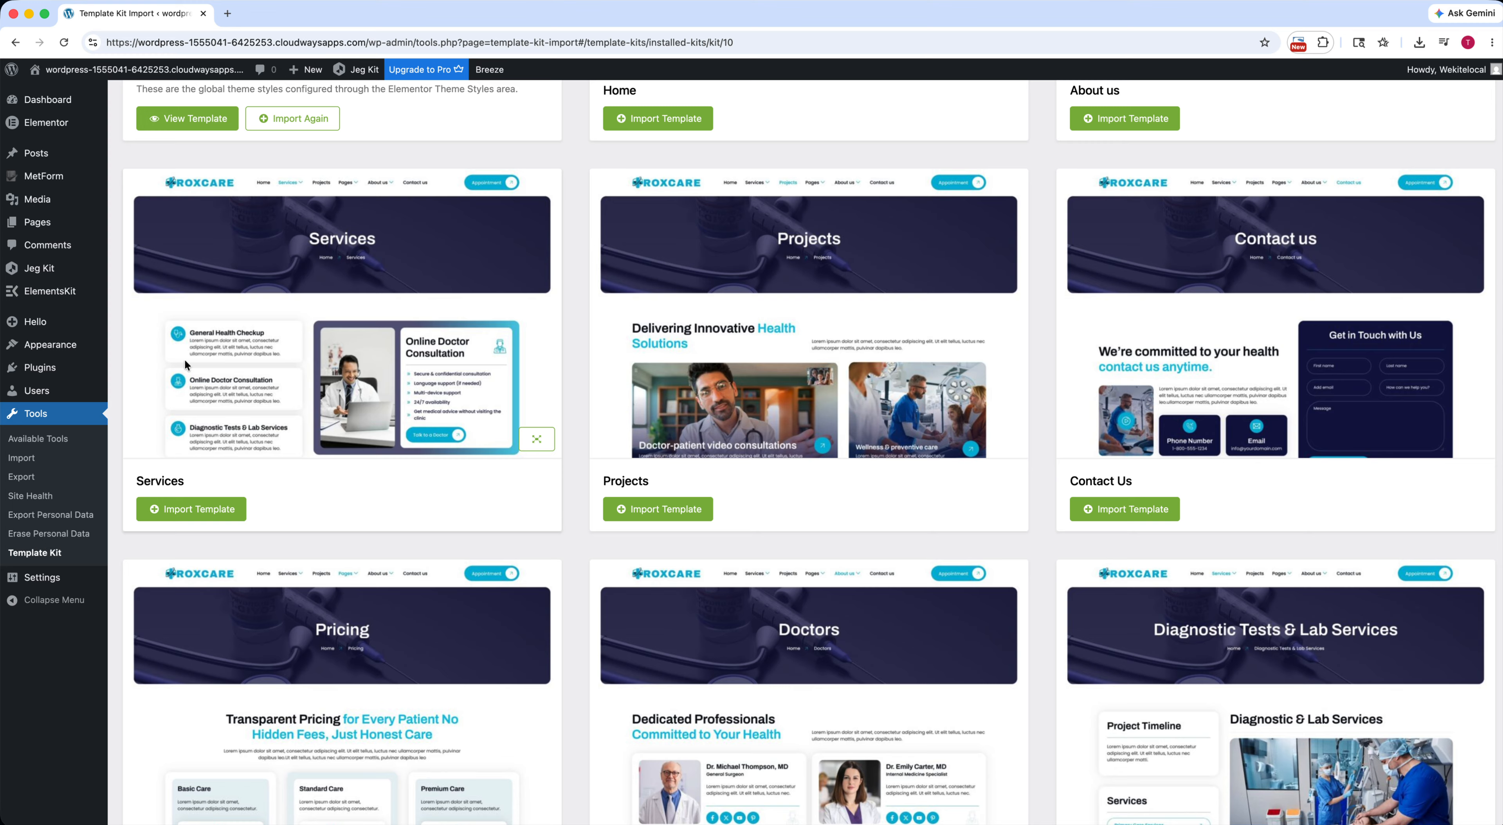
scroll(311, 283, down, 8)
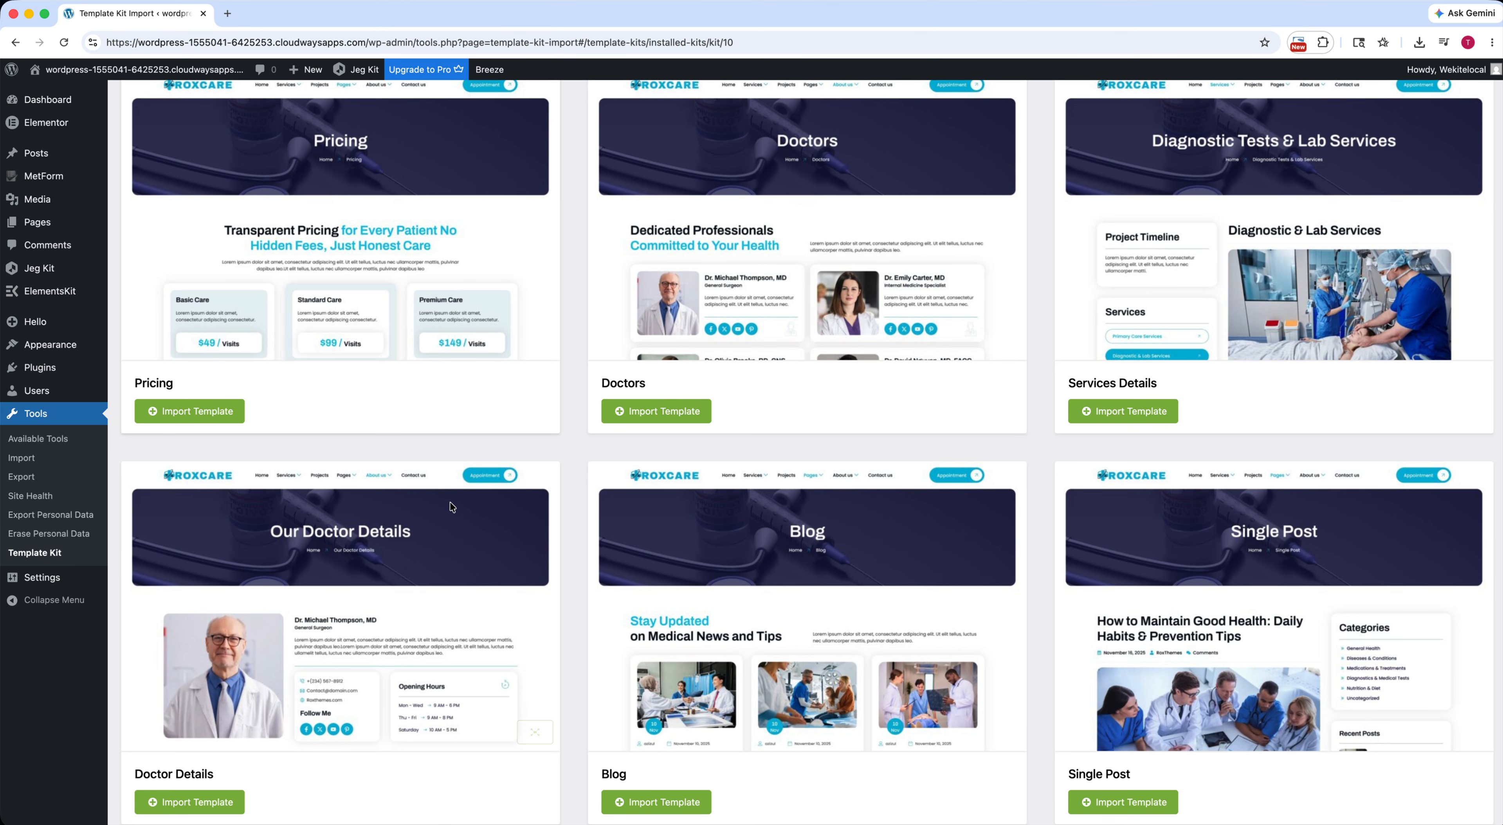
scroll(932, 297, down, 3)
scroll(926, 307, down, 12)
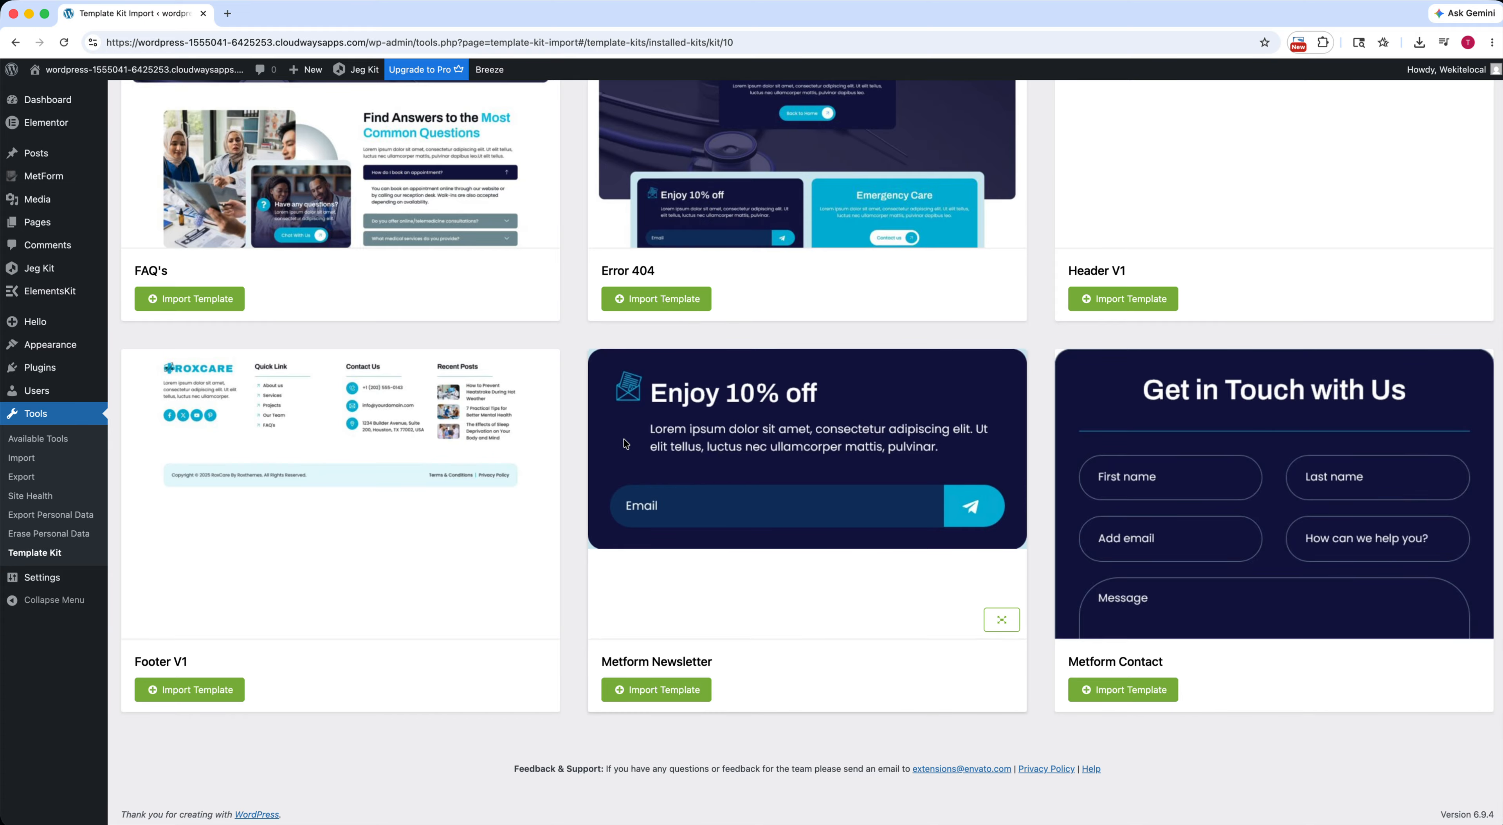
scroll(624, 439, up, 20)
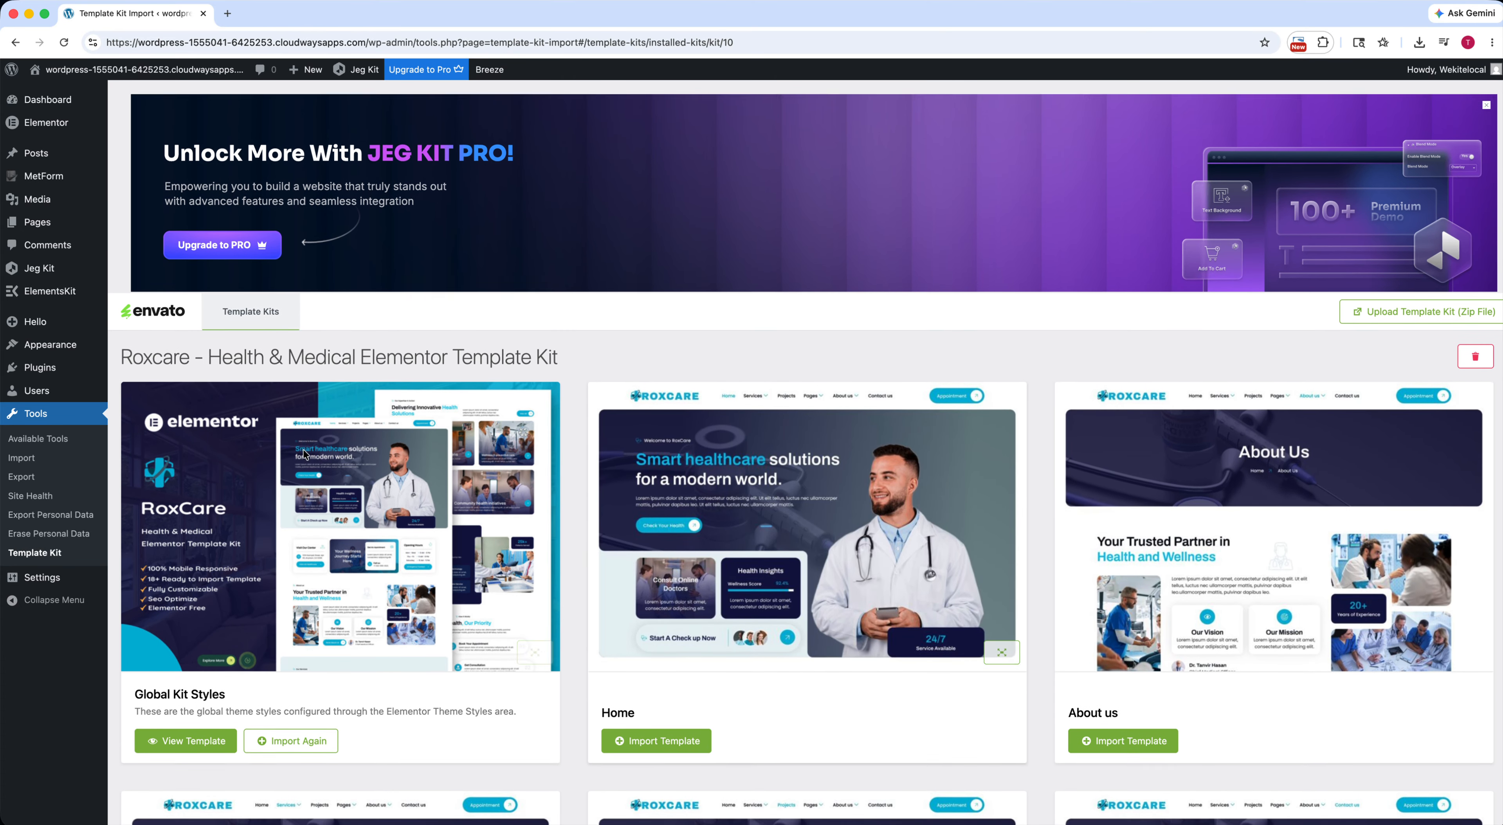
View the site's live homepage in a new browser tab, then return to the WordPress admin.
mouse_move(49, 122)
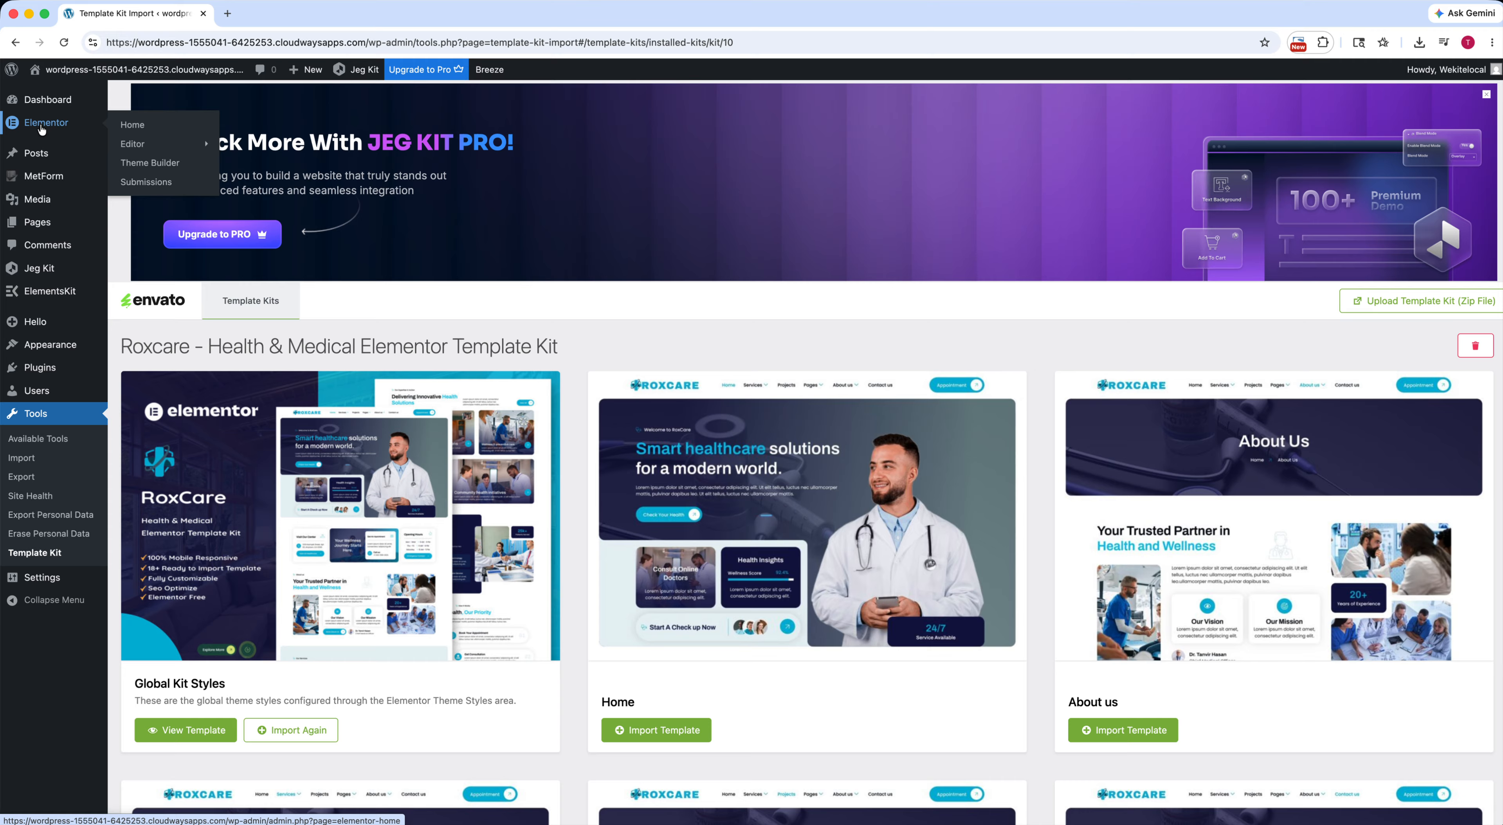
right_click(116, 69)
click(131, 74)
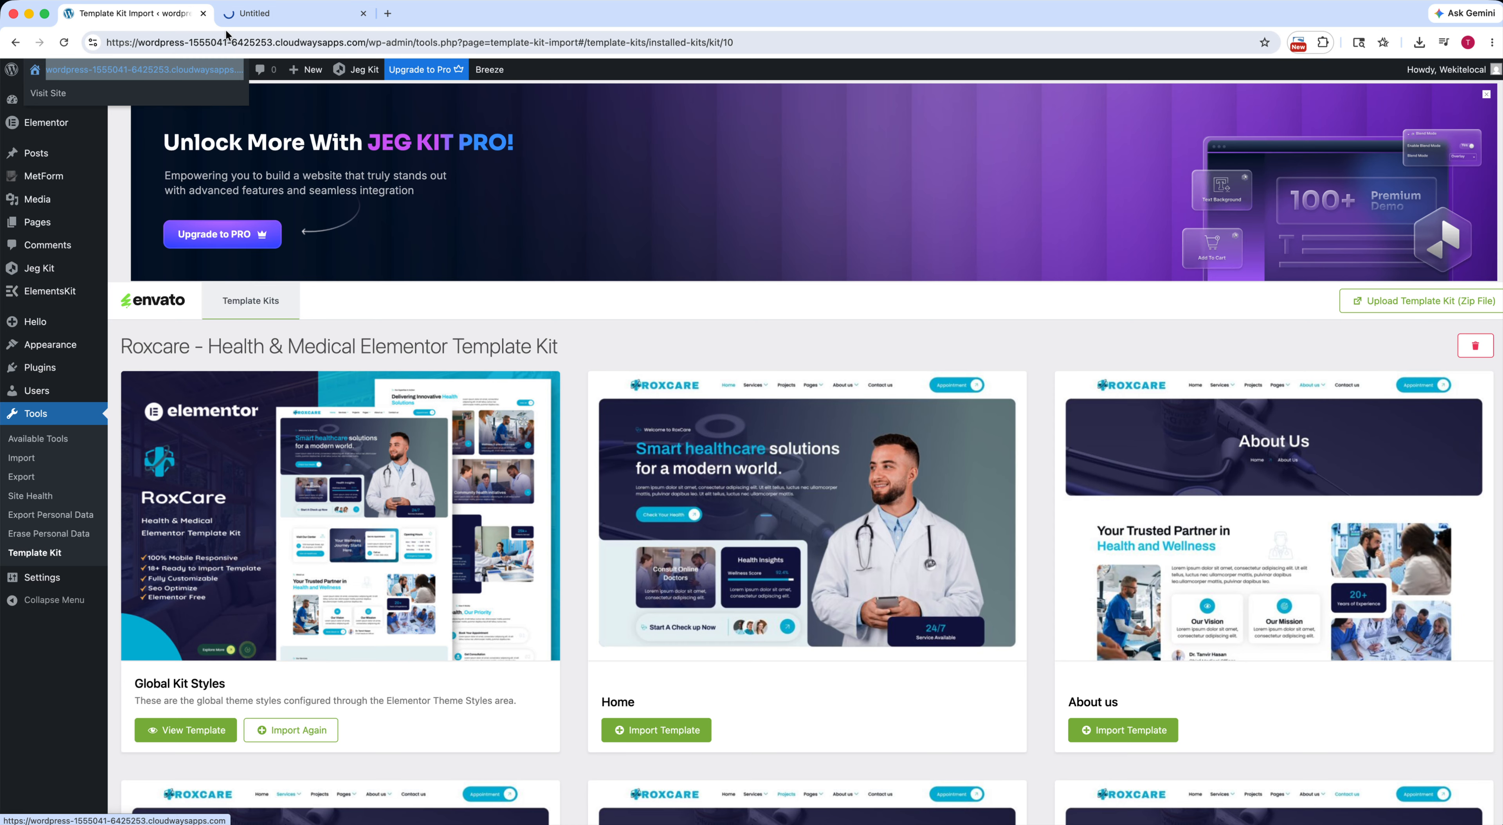
click(271, 14)
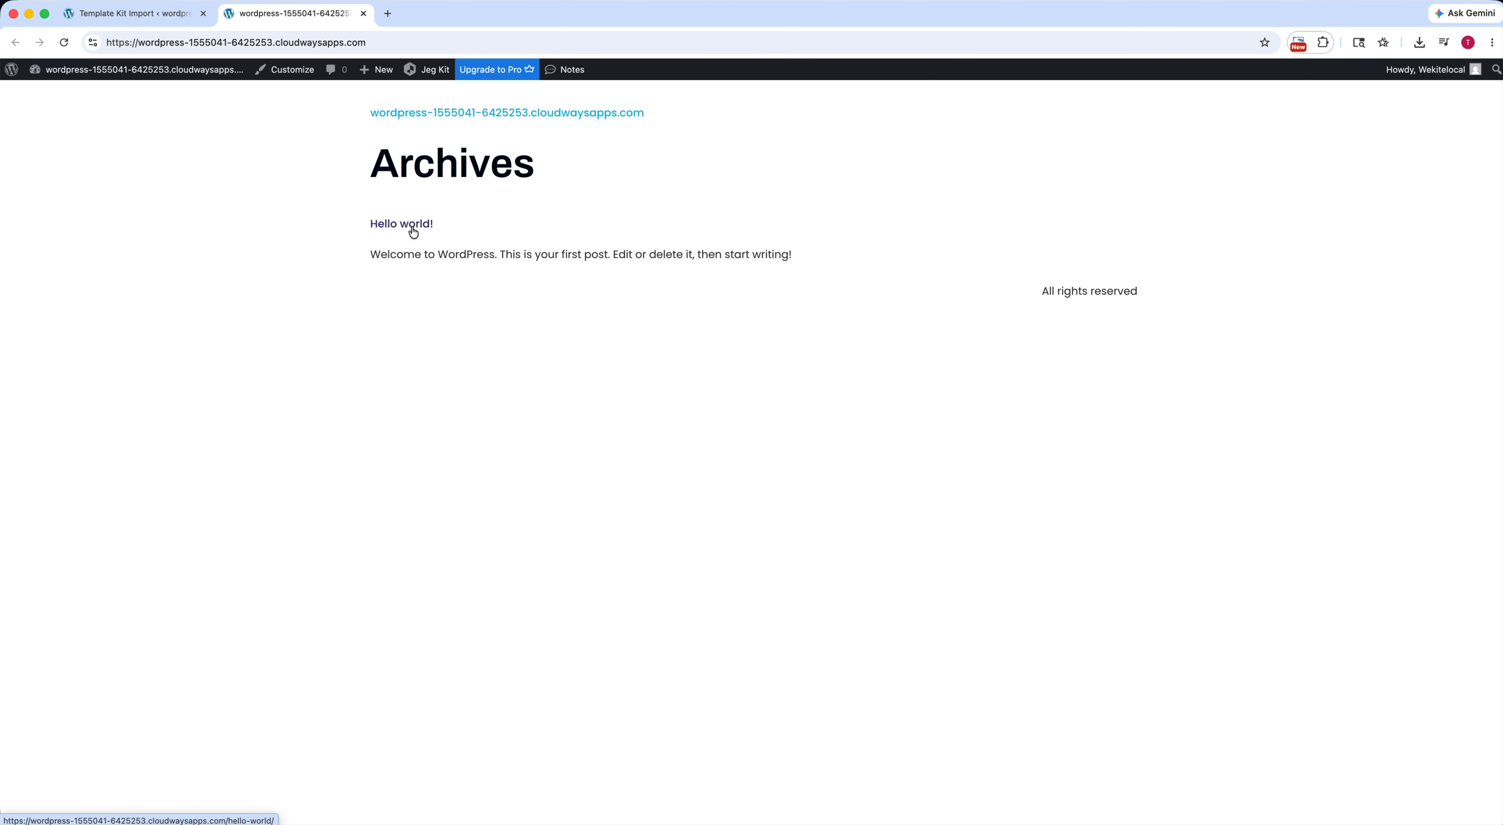
click(156, 22)
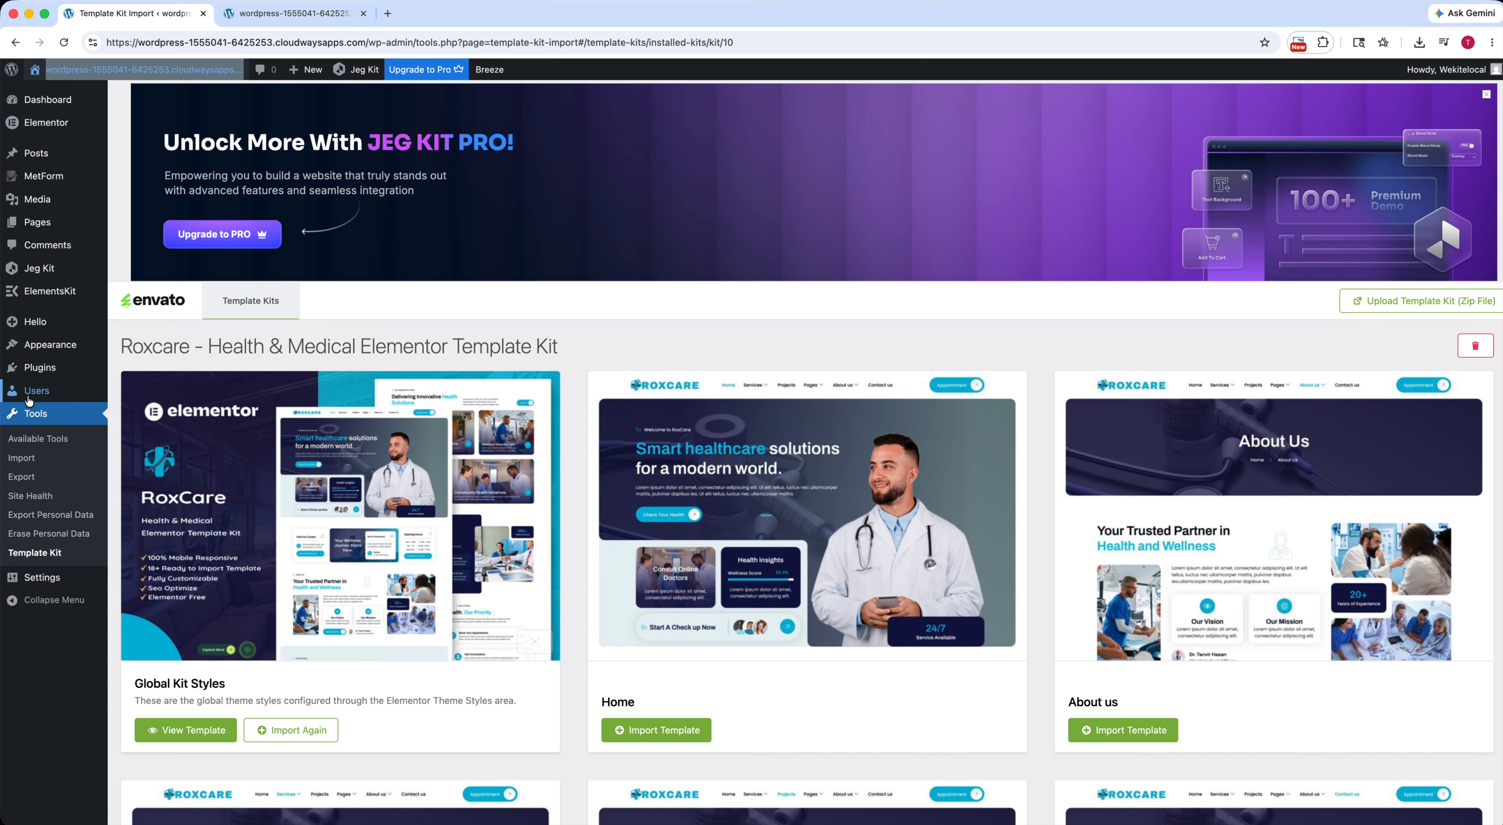
Create a new header template from Elementor's saved templates and insert the Roxcare kit's Header V1 into it.
mouse_move(48, 117)
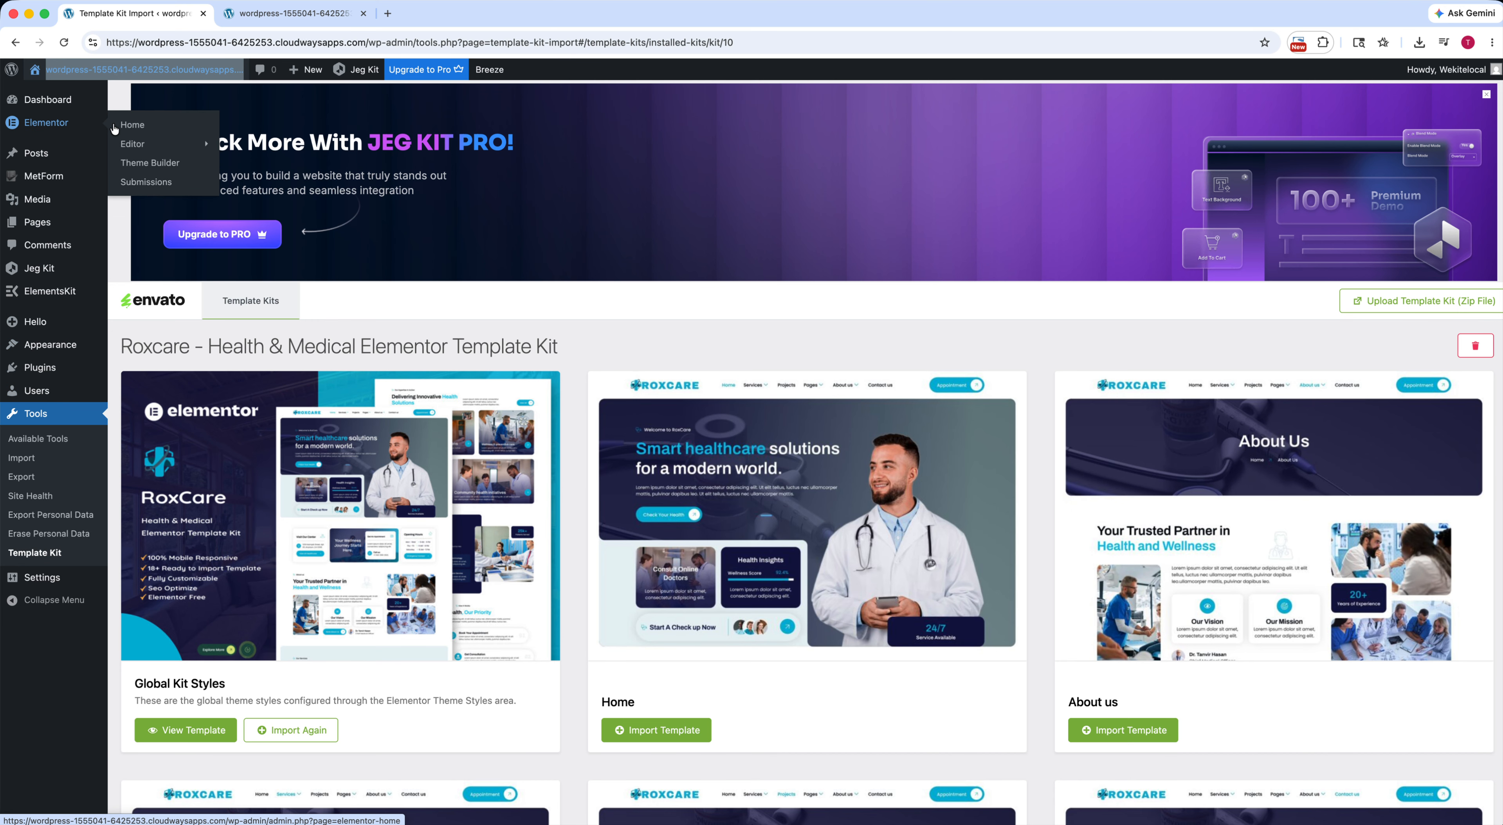
mouse_move(134, 144)
click(263, 267)
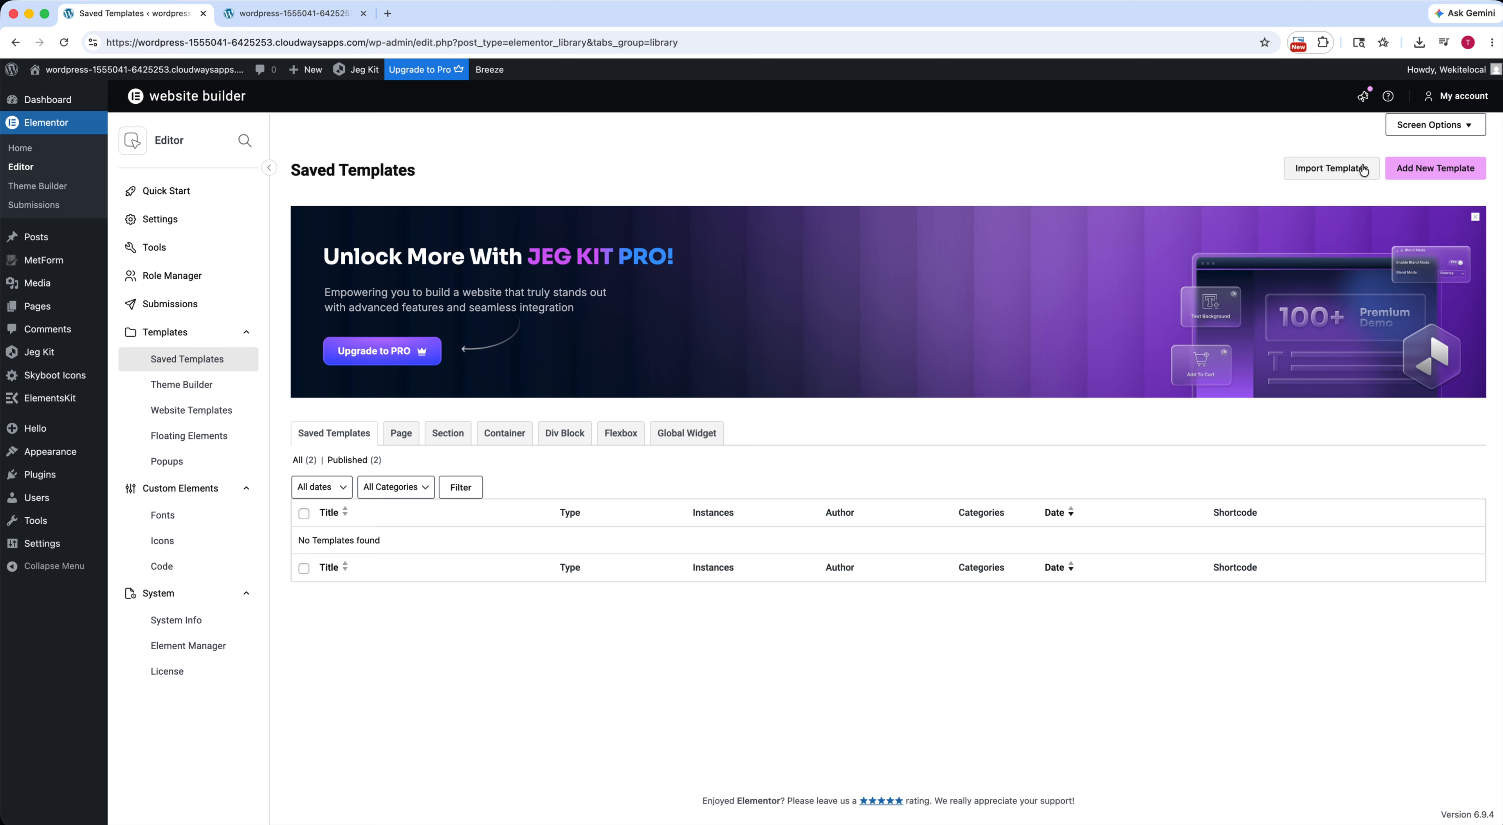
click(1441, 168)
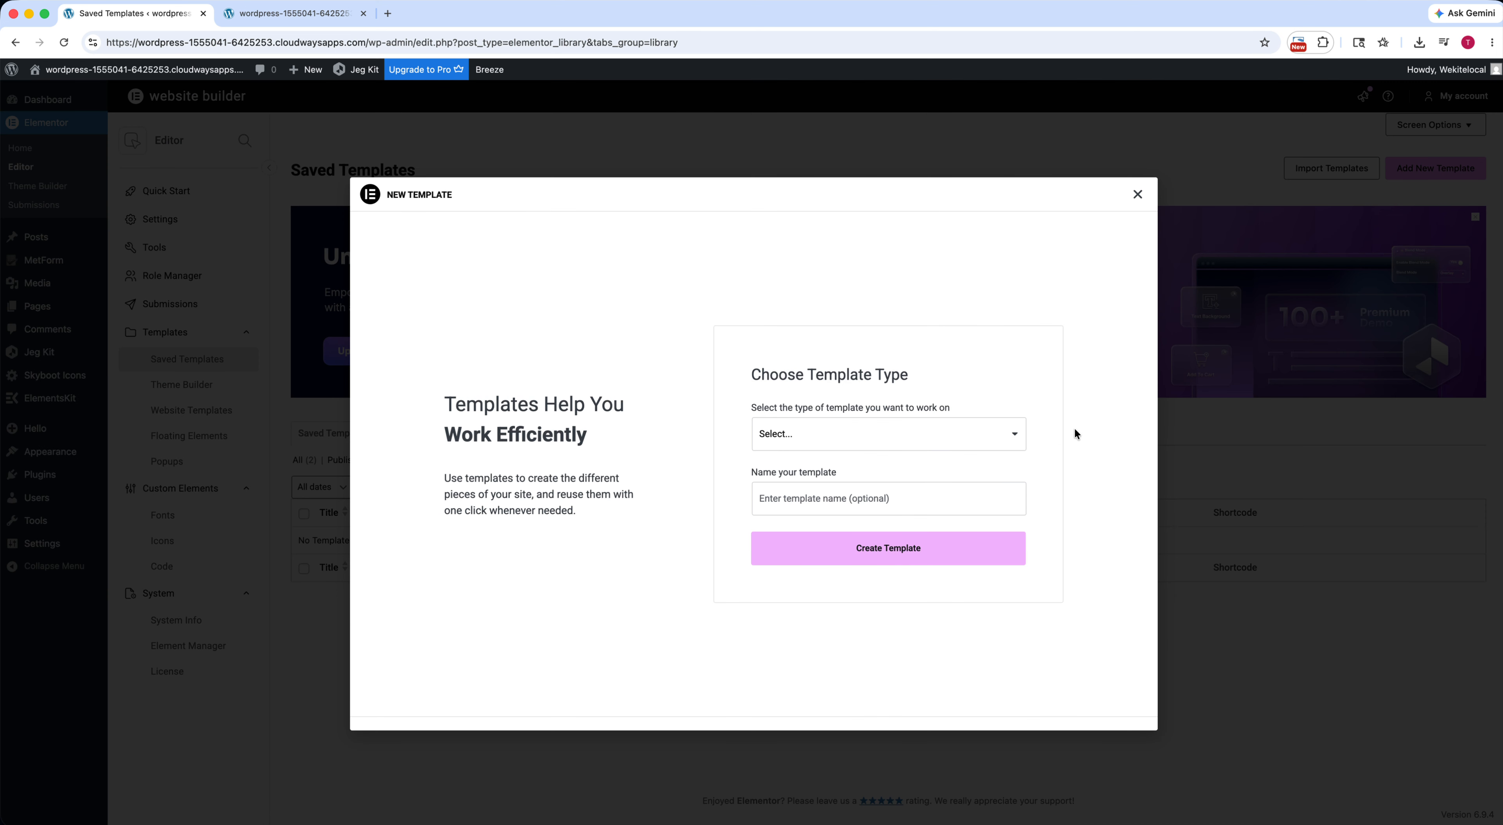
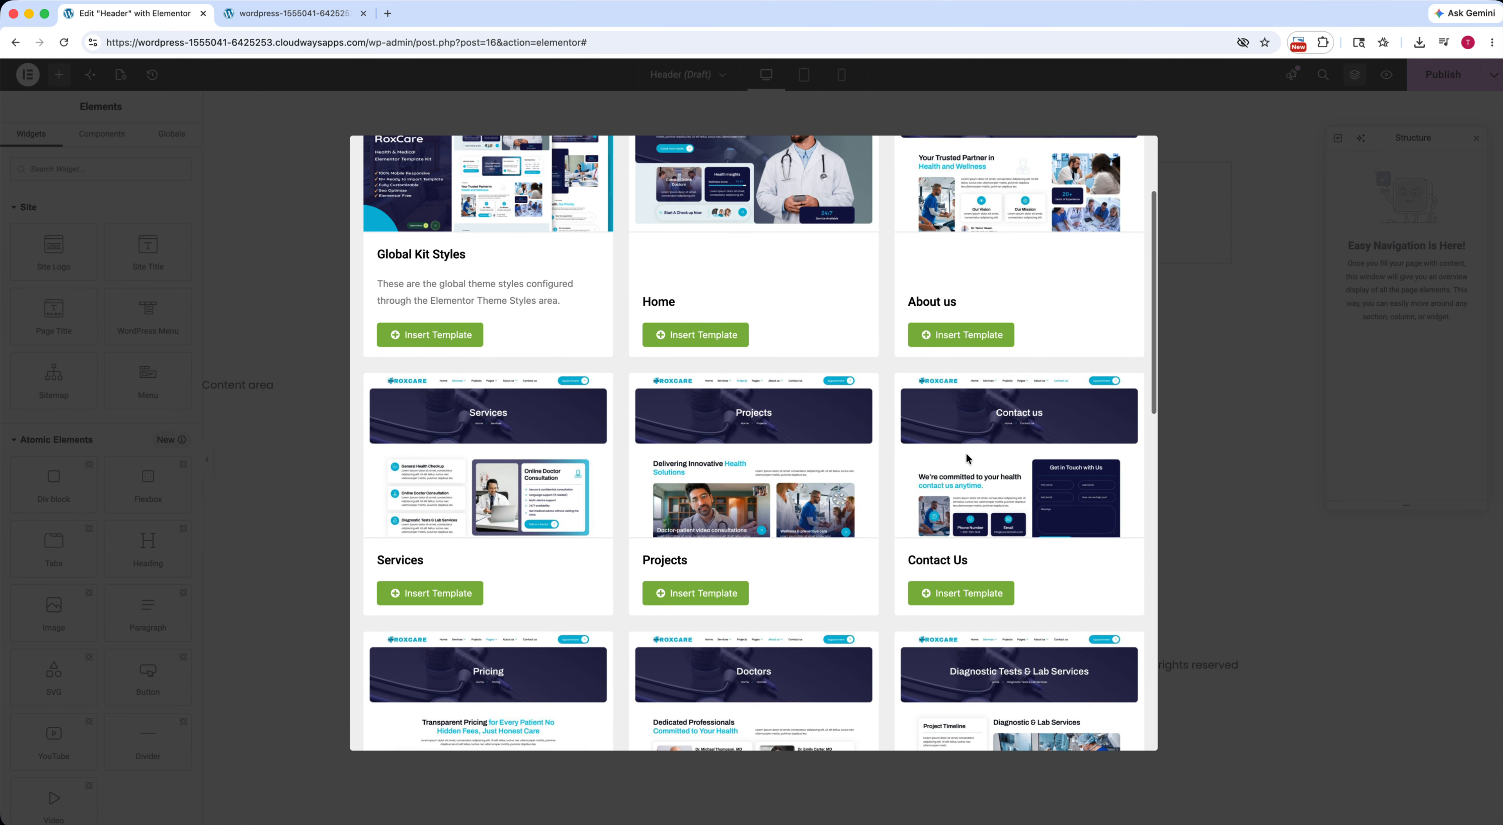
scroll(966, 458, down, 15)
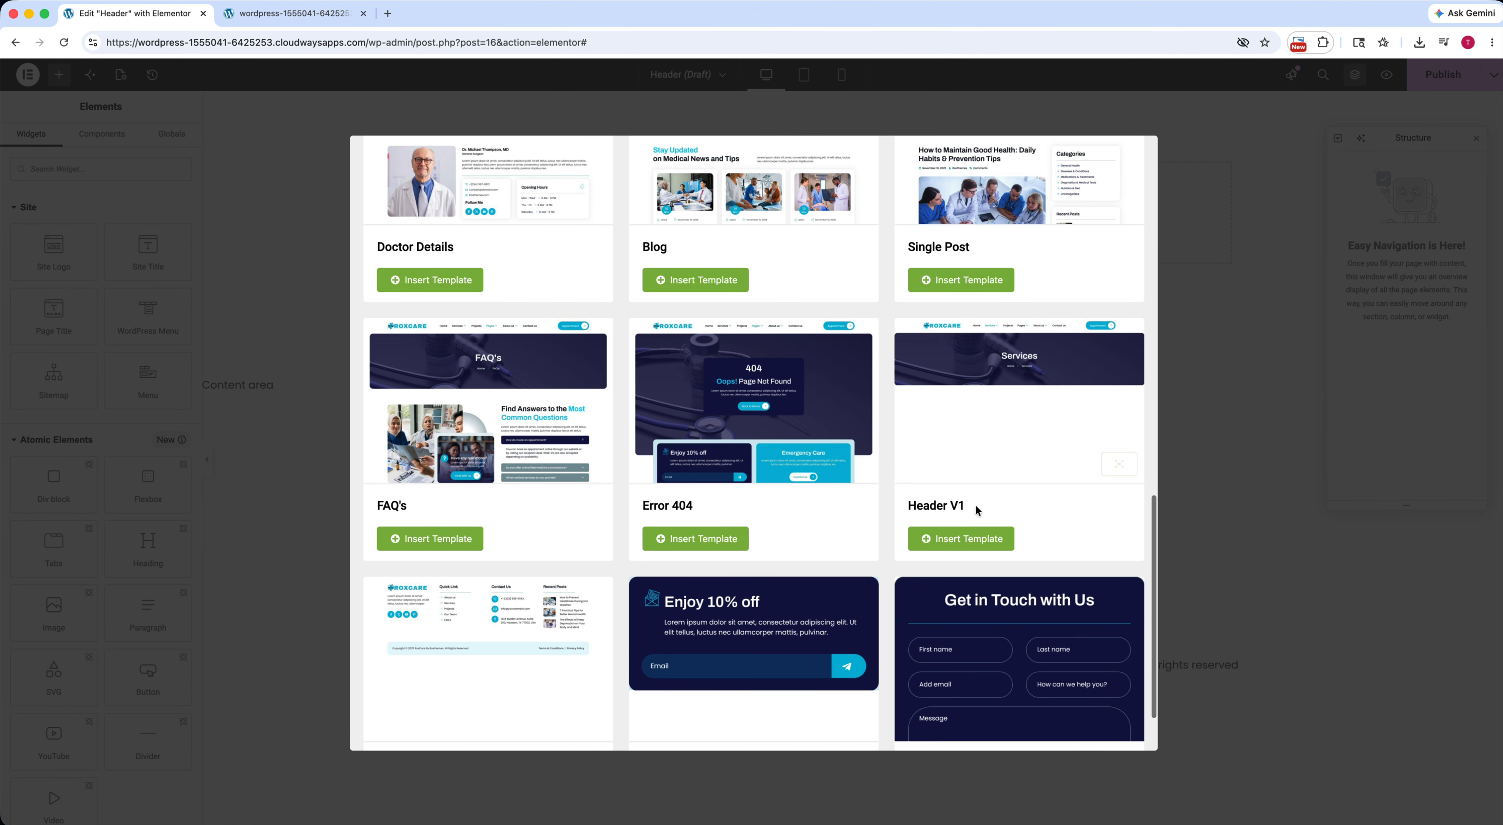
click(977, 545)
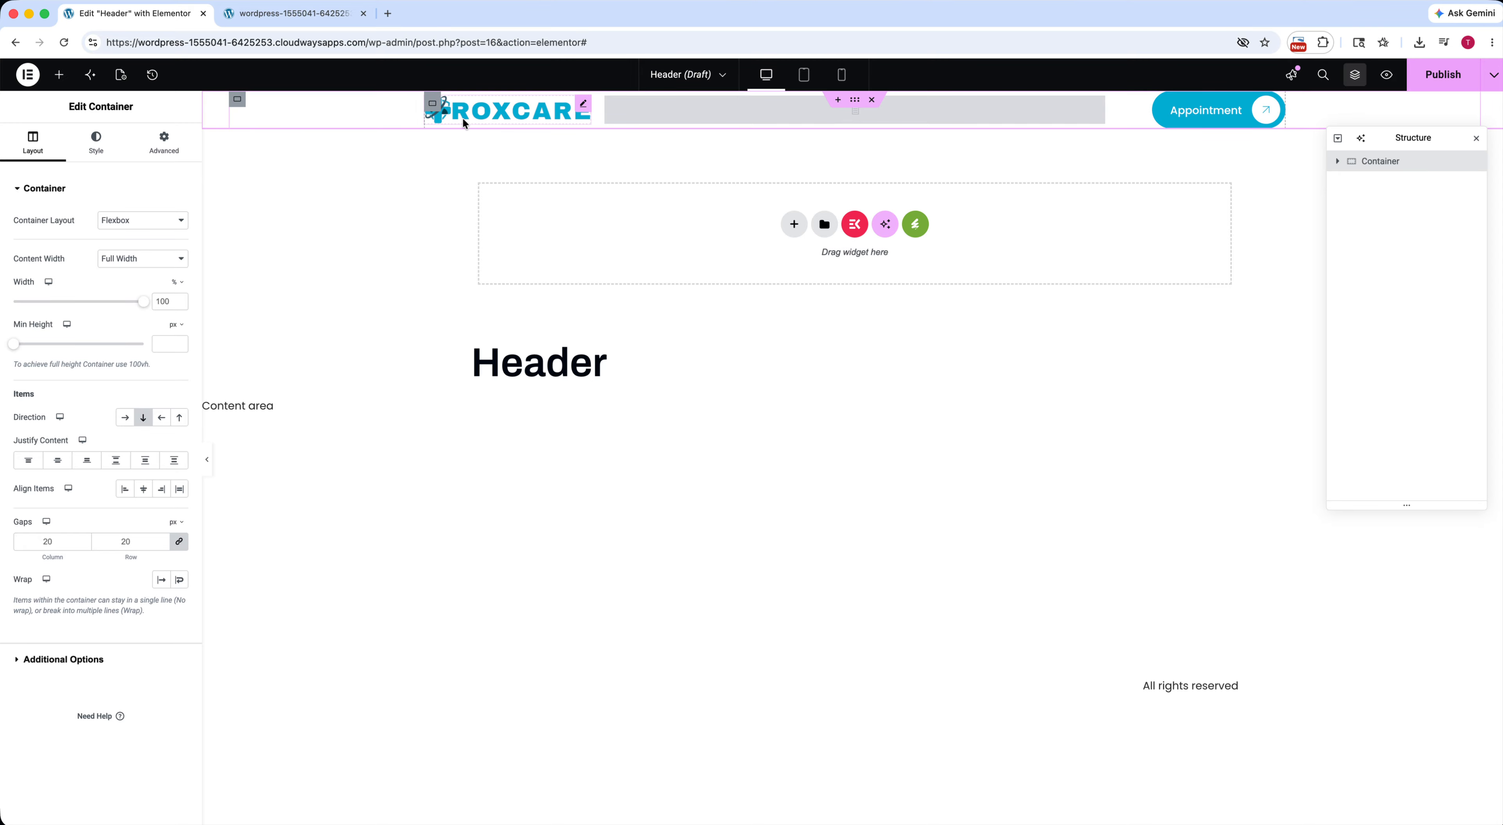
Preview the header layout at tablet and mobile sizes, then return to the desktop view.
click(804, 74)
click(841, 82)
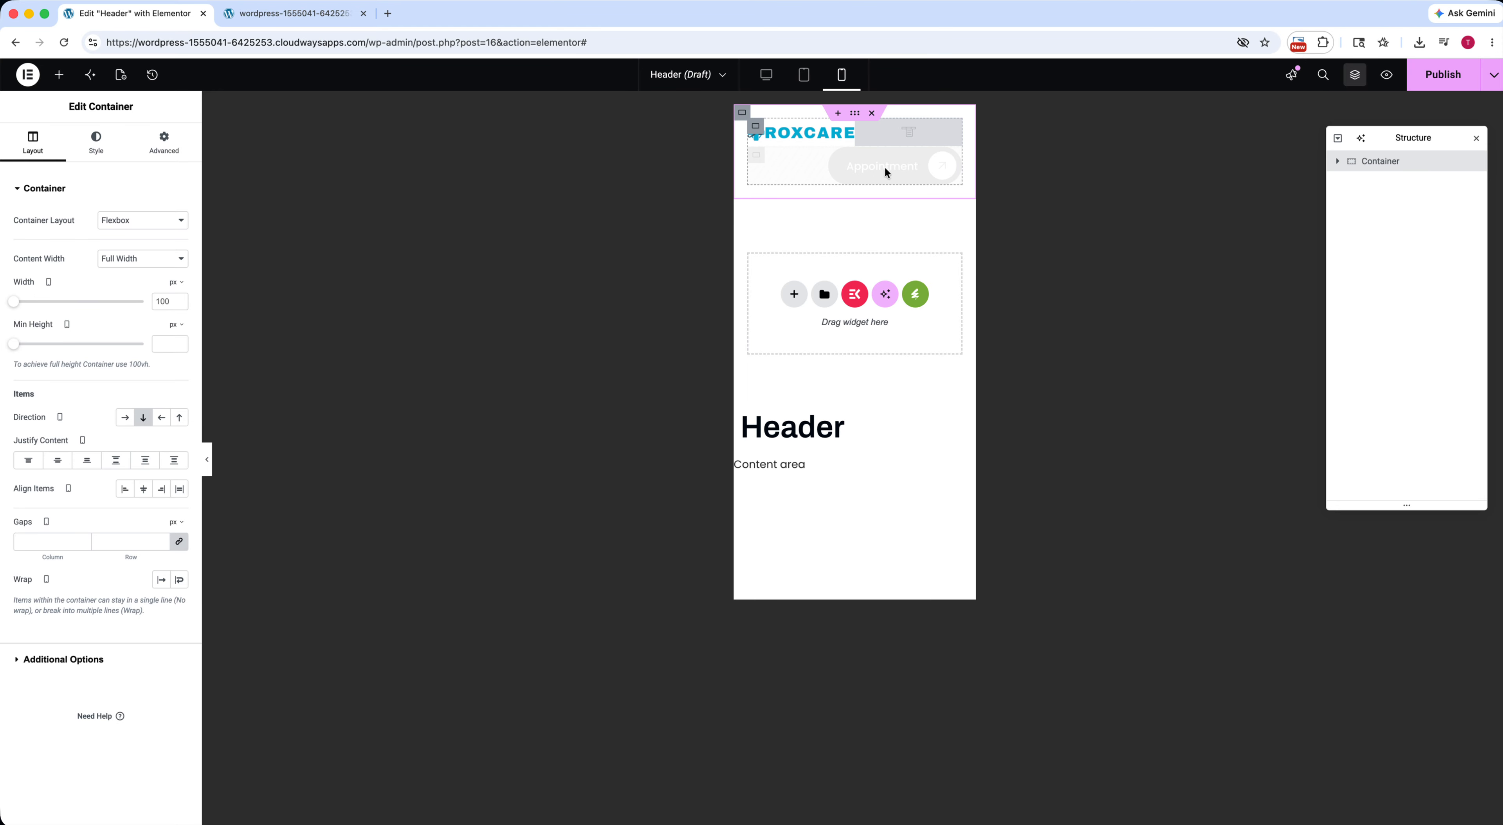
click(804, 75)
click(760, 76)
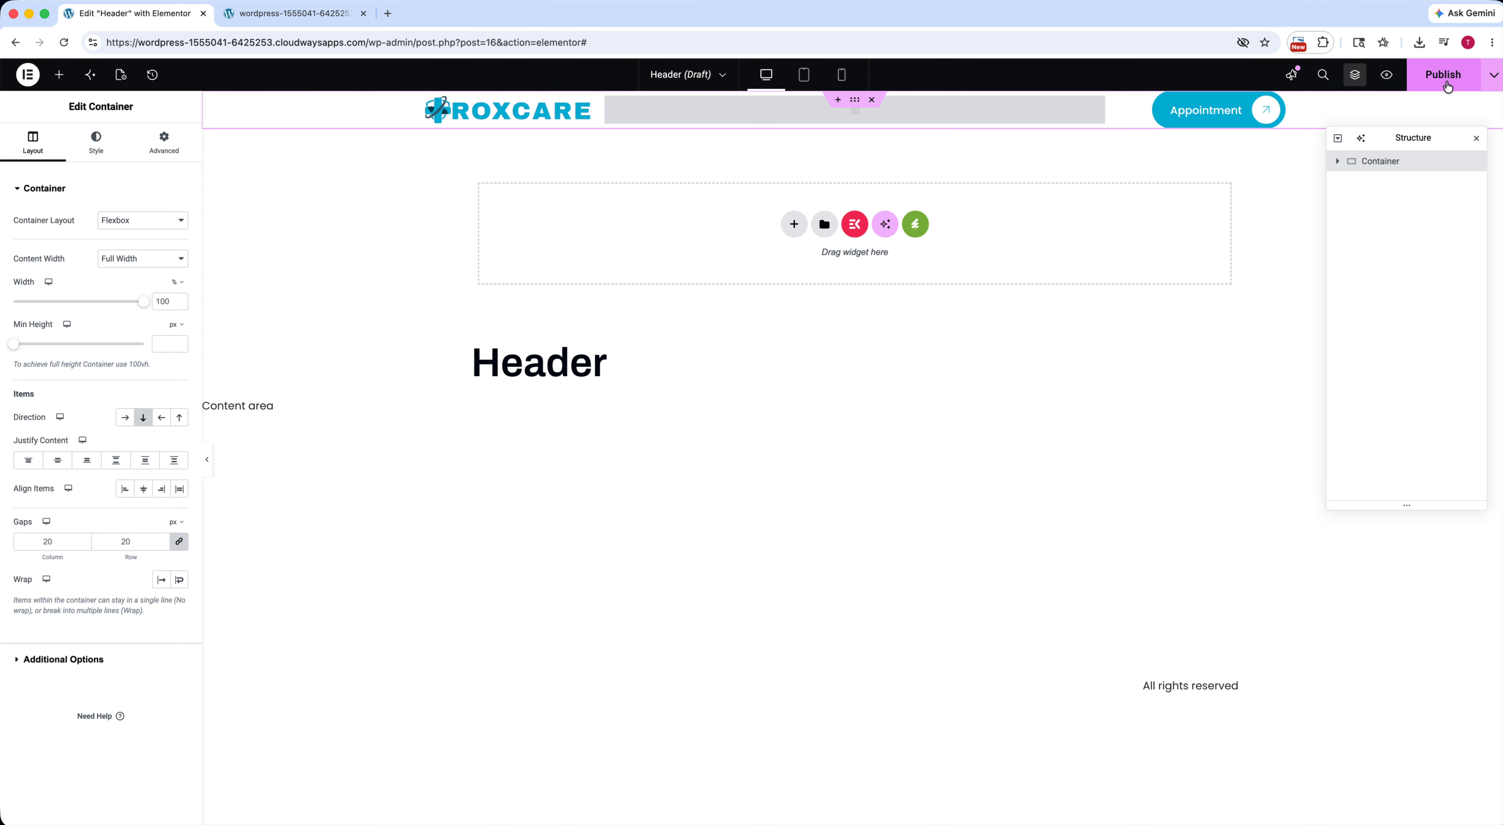
Select the header's ElementsKit Nav Menu and publish the header with a display condition that includes the entire site.
right_click(1013, 120)
click(1030, 125)
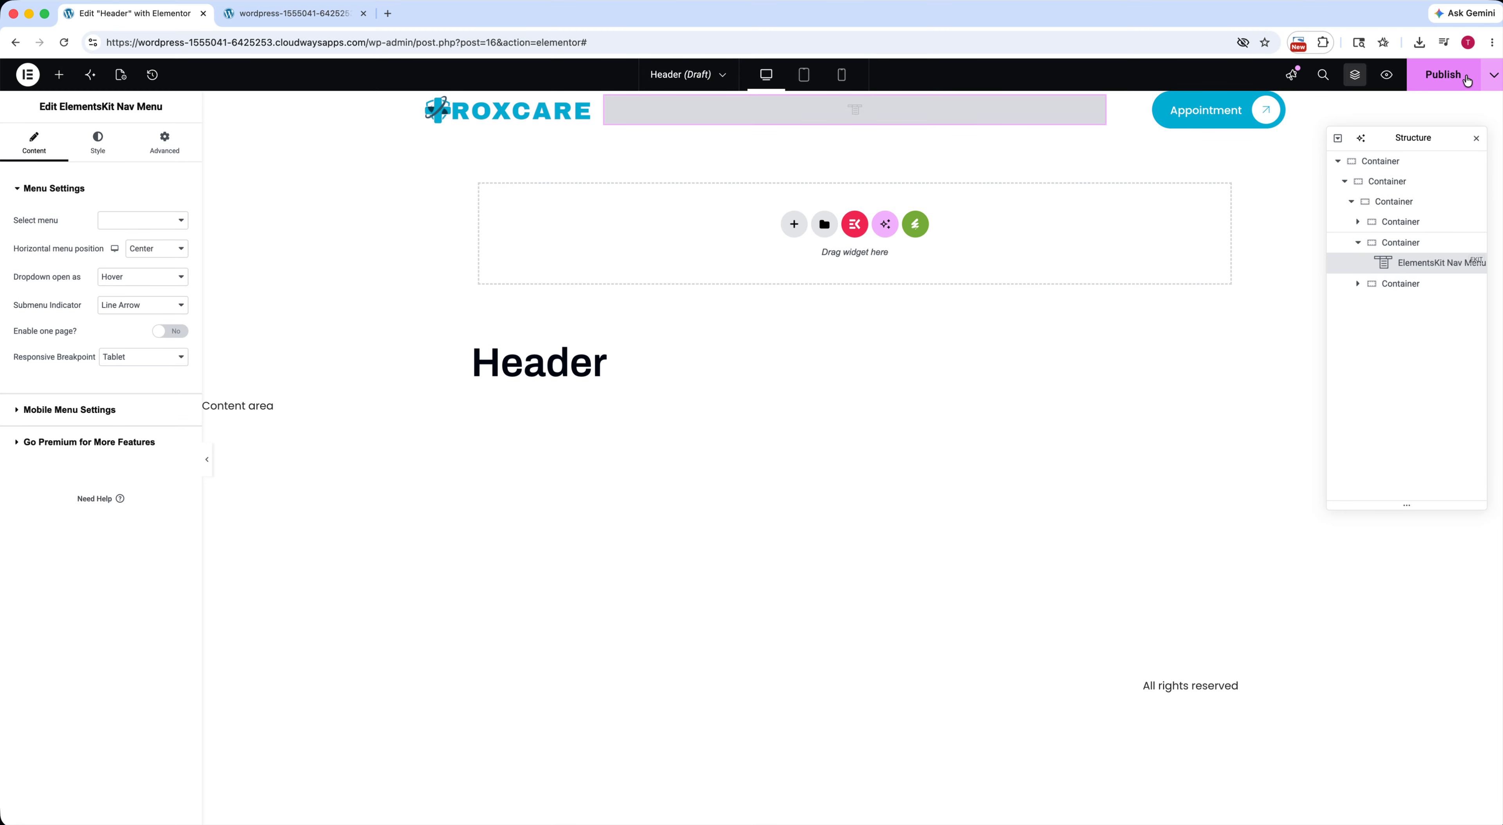
click(1443, 74)
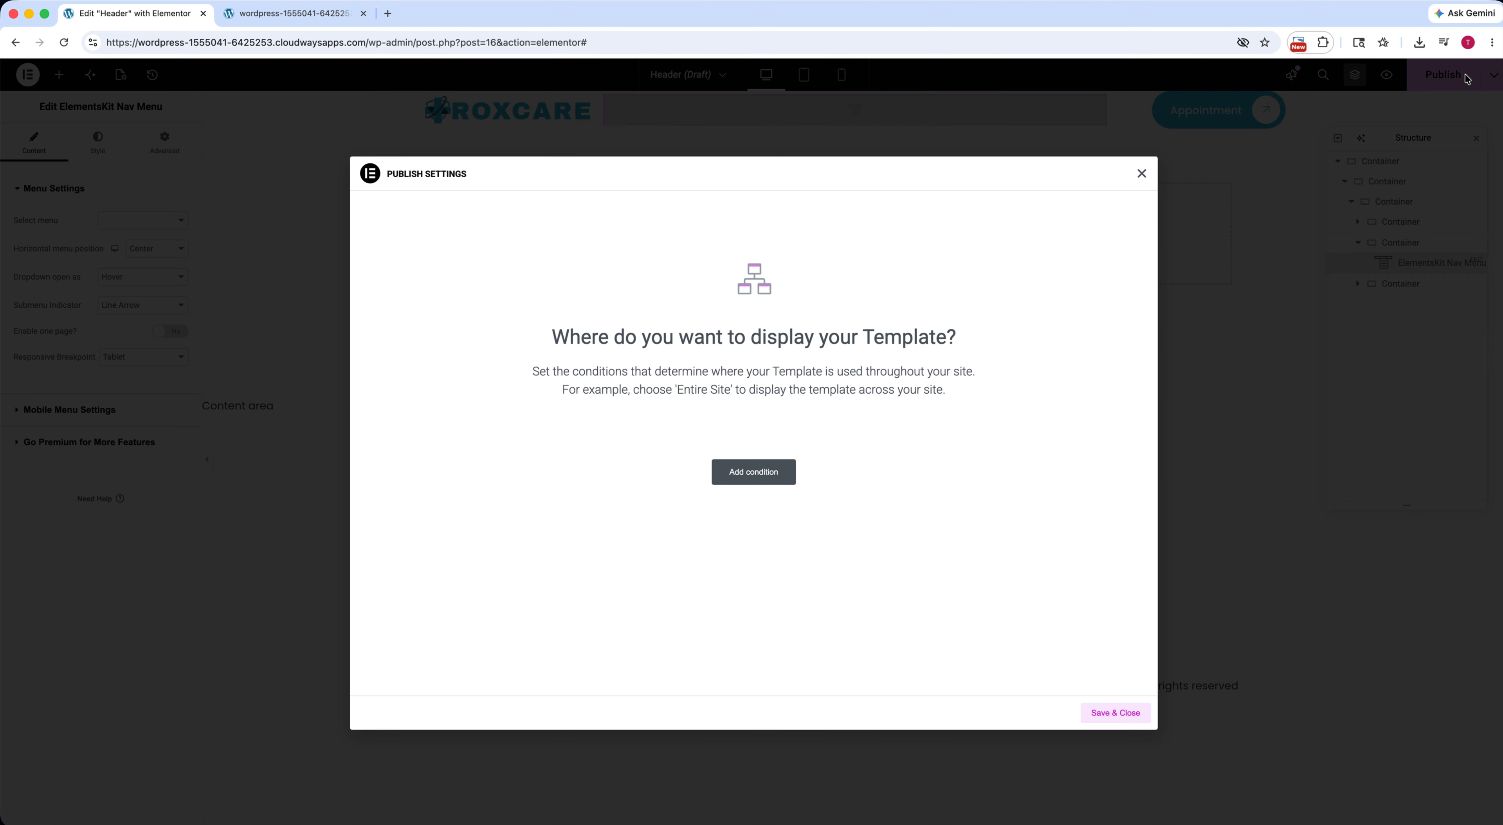
click(751, 482)
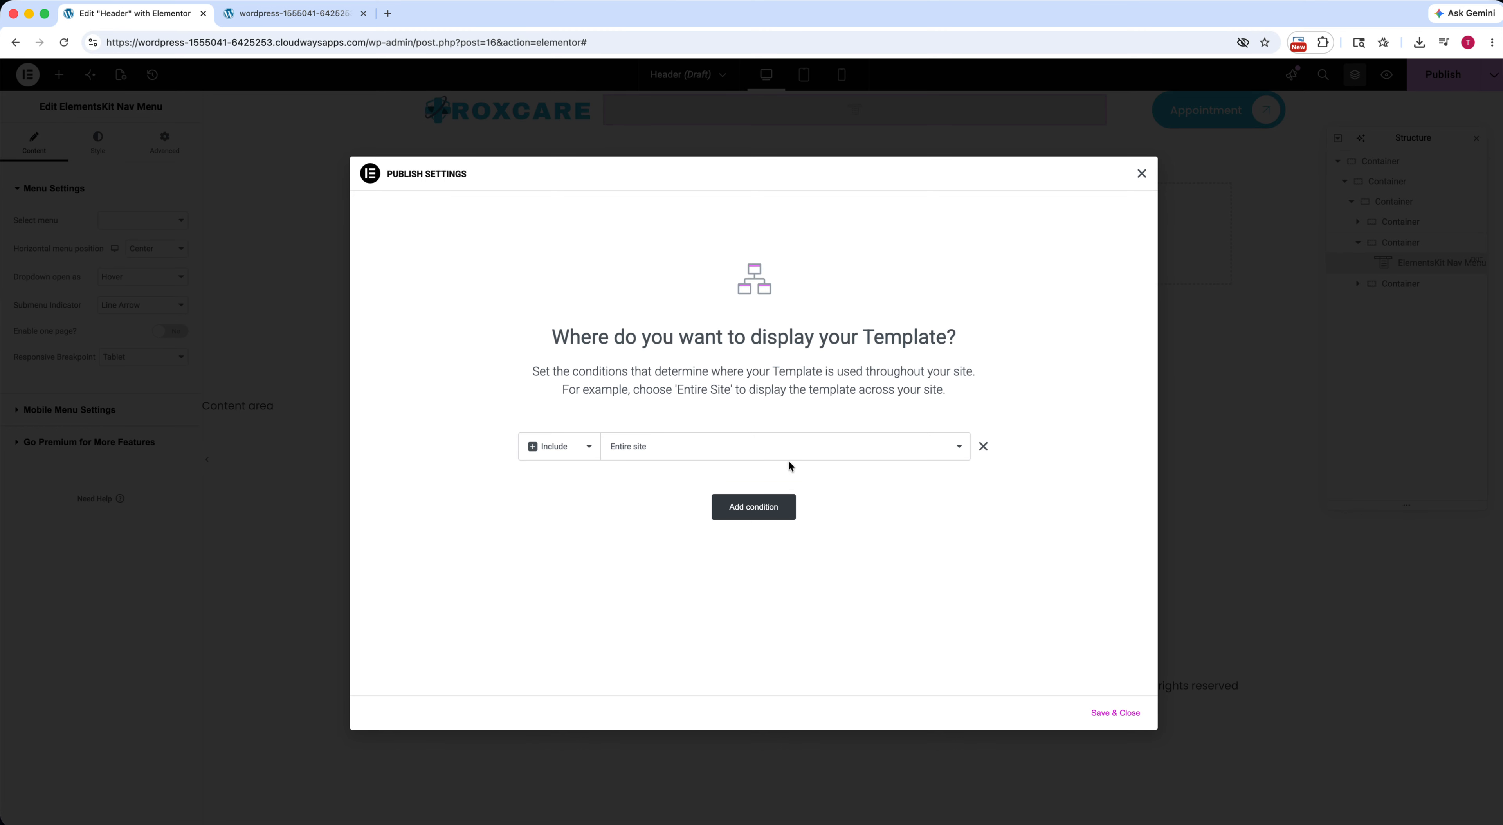
click(1127, 713)
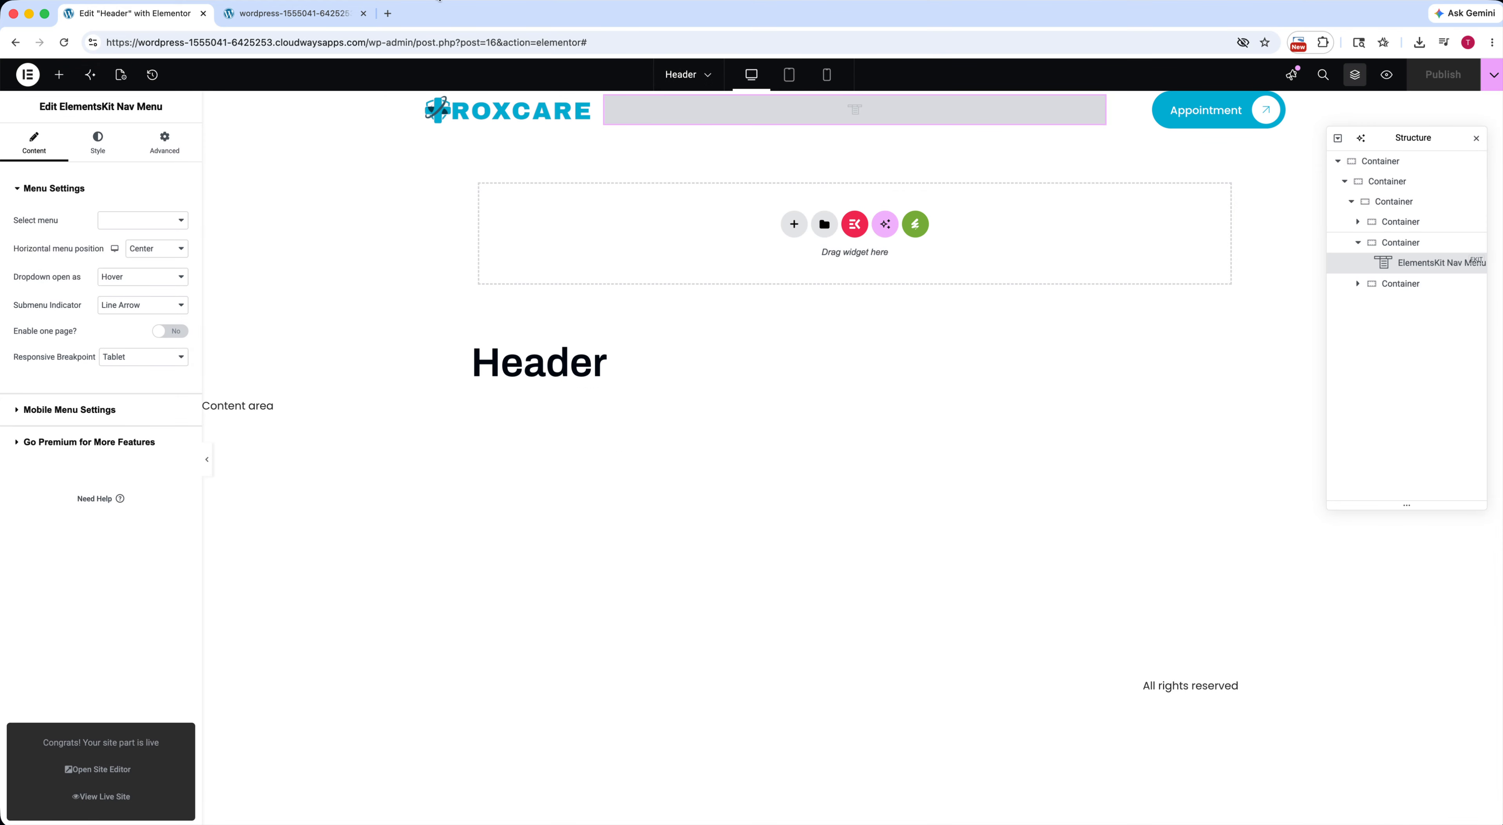
Leave the header editor for the WordPress dashboard and open Elementor's saved templates list.
drag(419, 42, 644, 45)
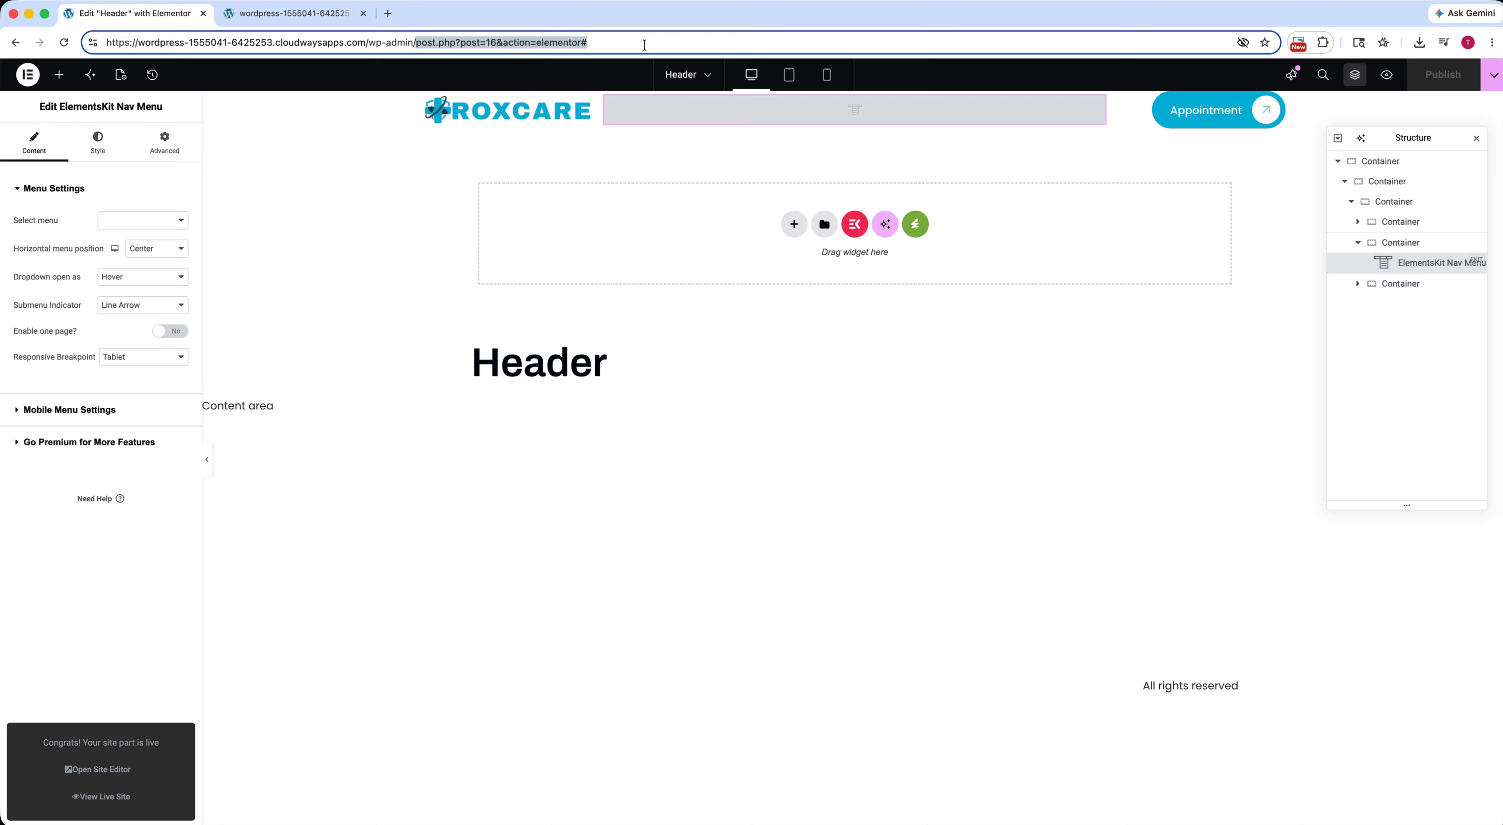
key(BackSpace)
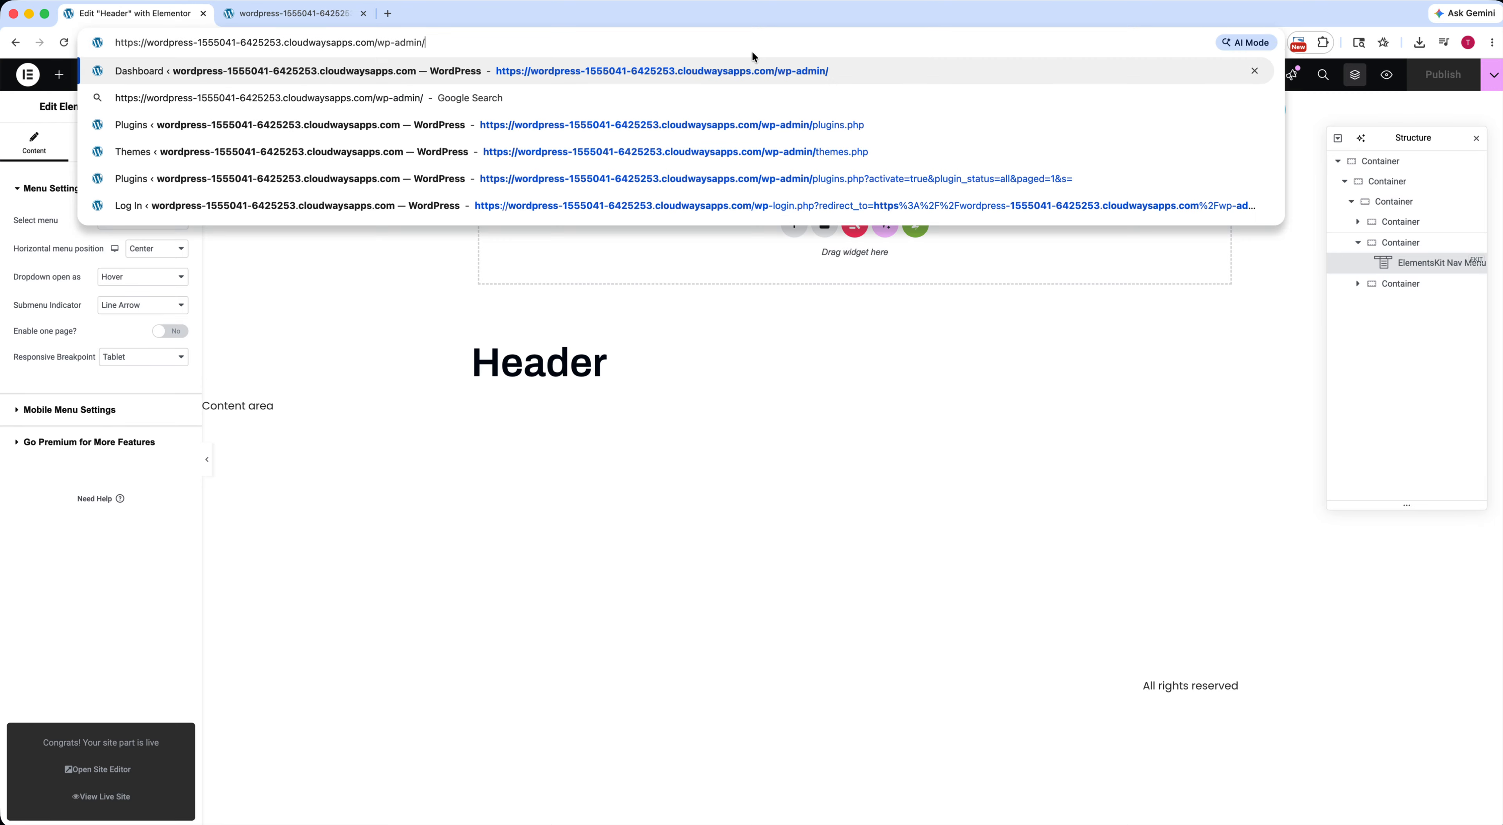
key(Return)
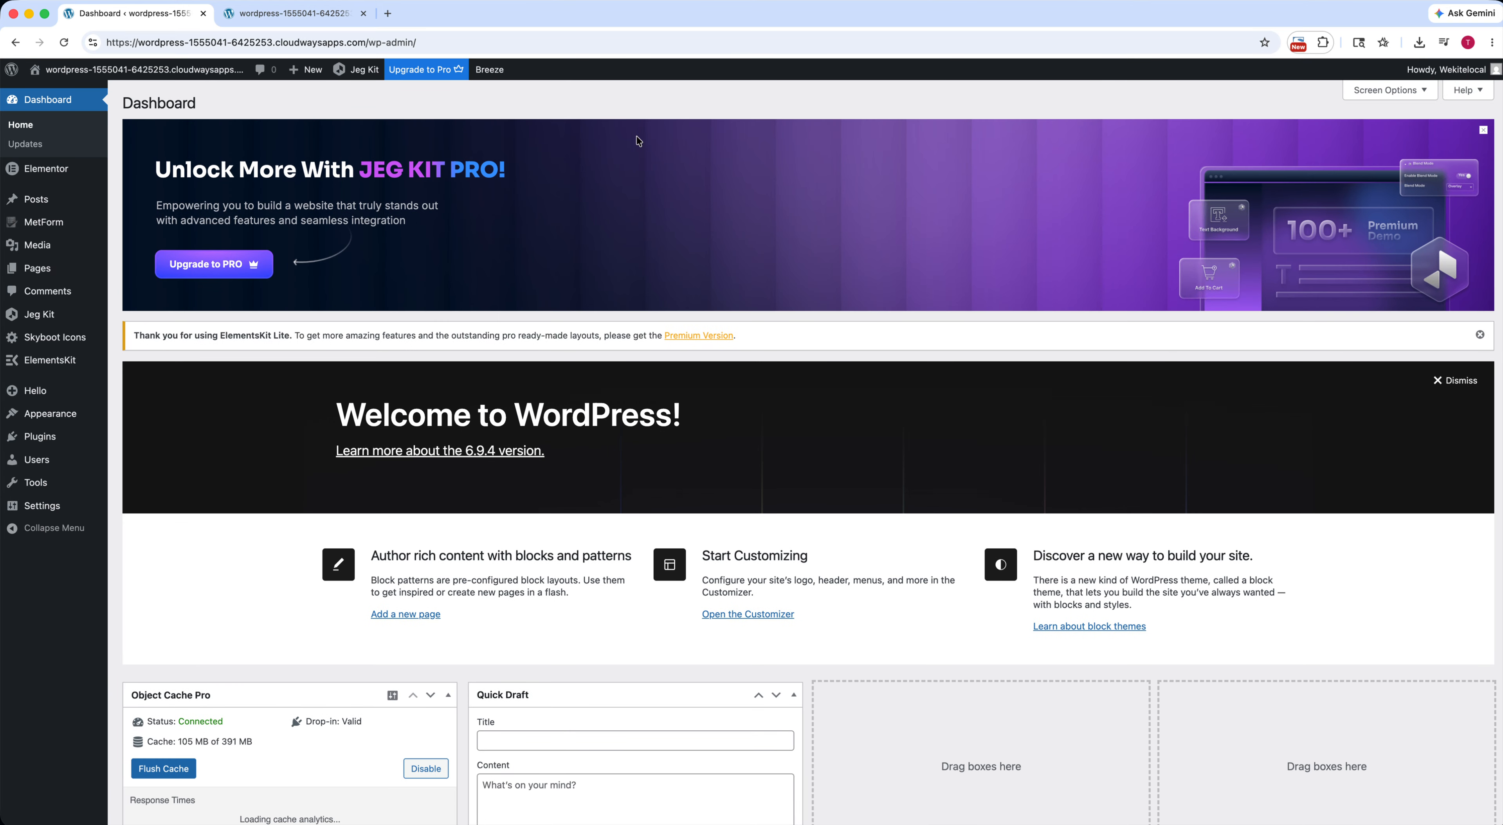
mouse_move(39, 180)
mouse_move(138, 194)
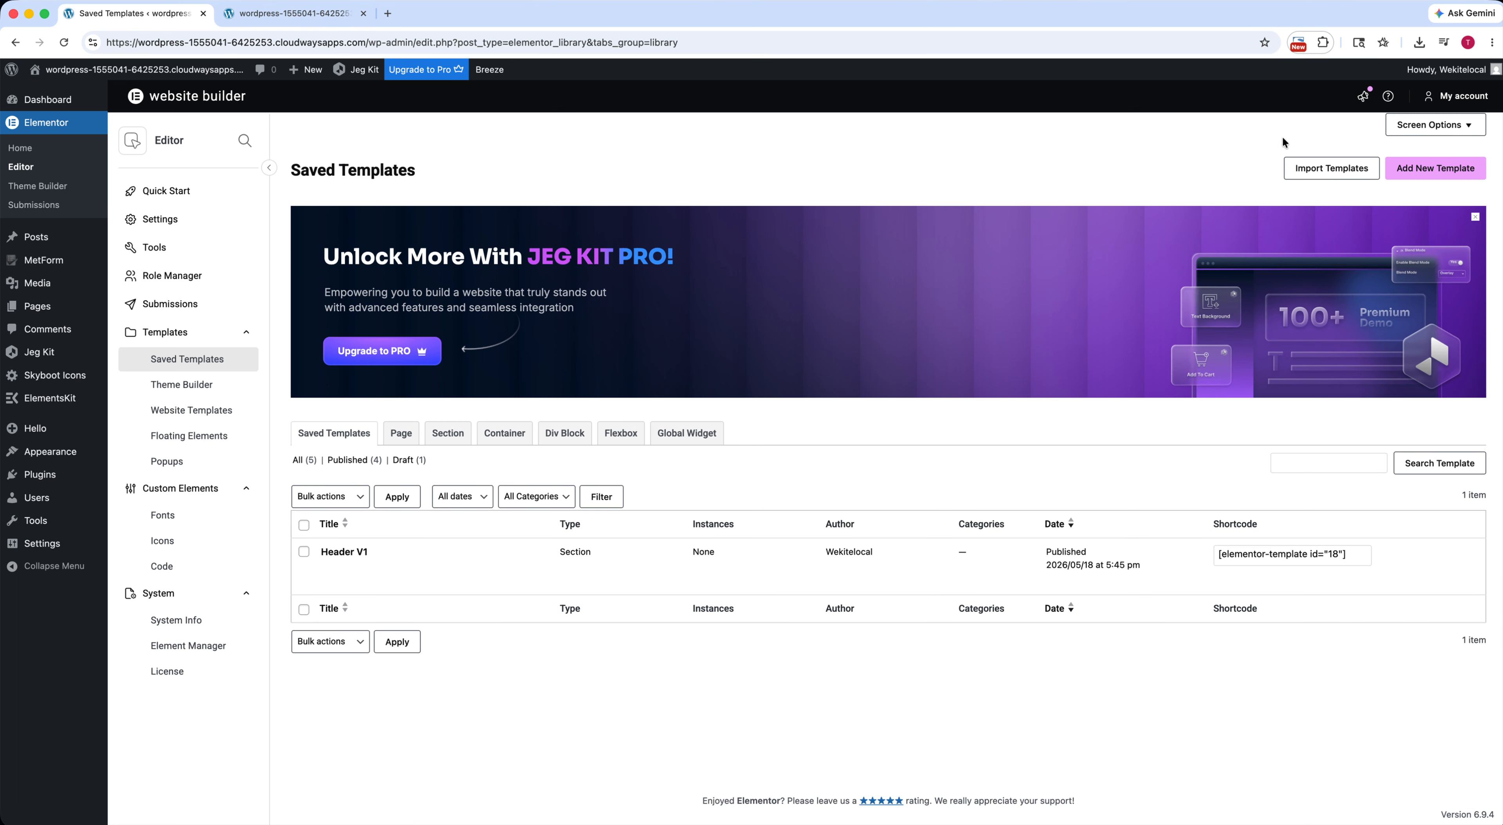
Create a new Elementor template of type Footer and name it "Footer".
click(1435, 173)
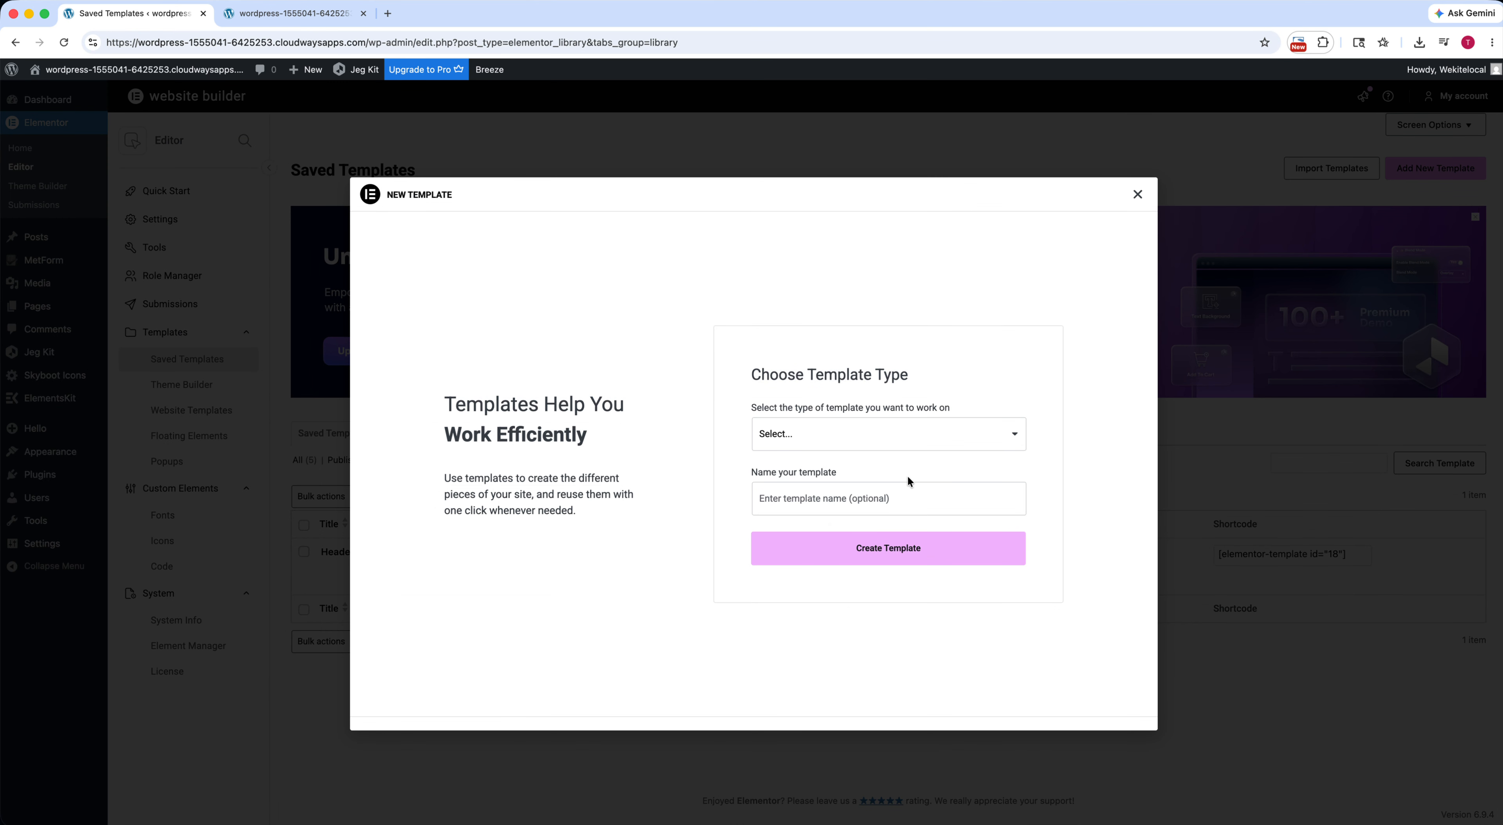
click(906, 435)
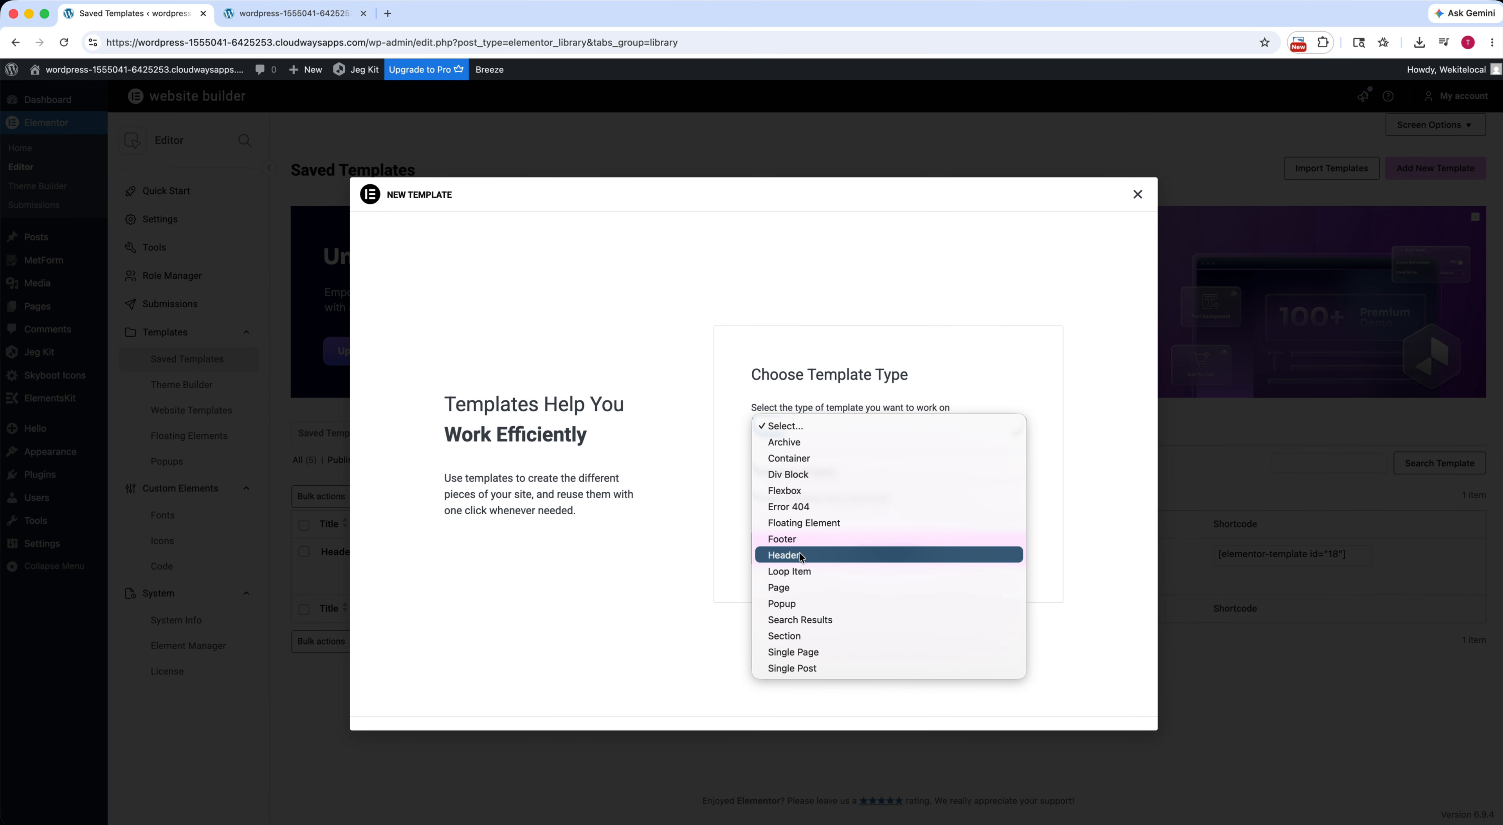
click(798, 538)
click(834, 498)
text(F)
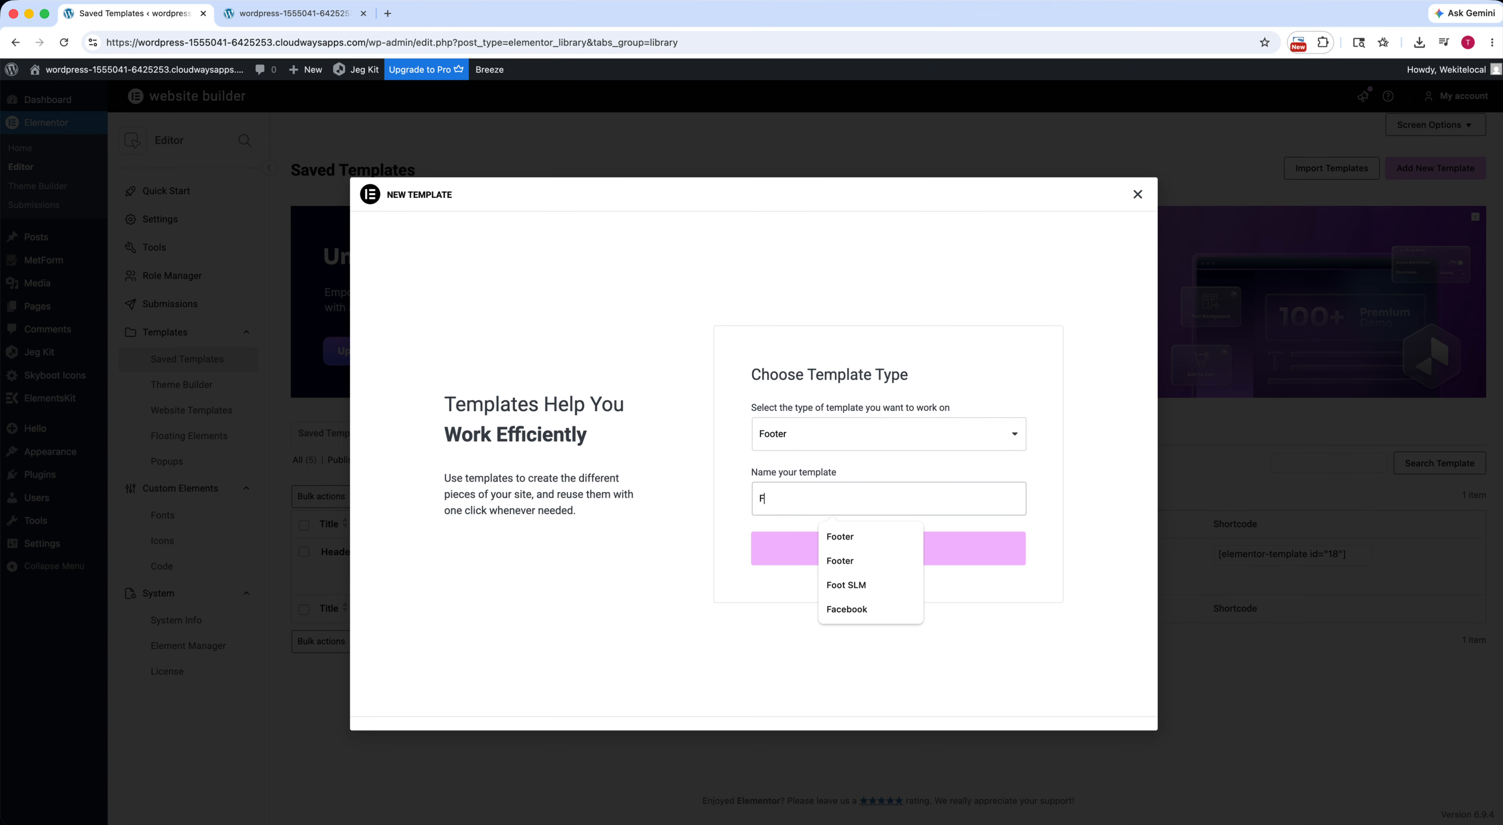
text(ooter)
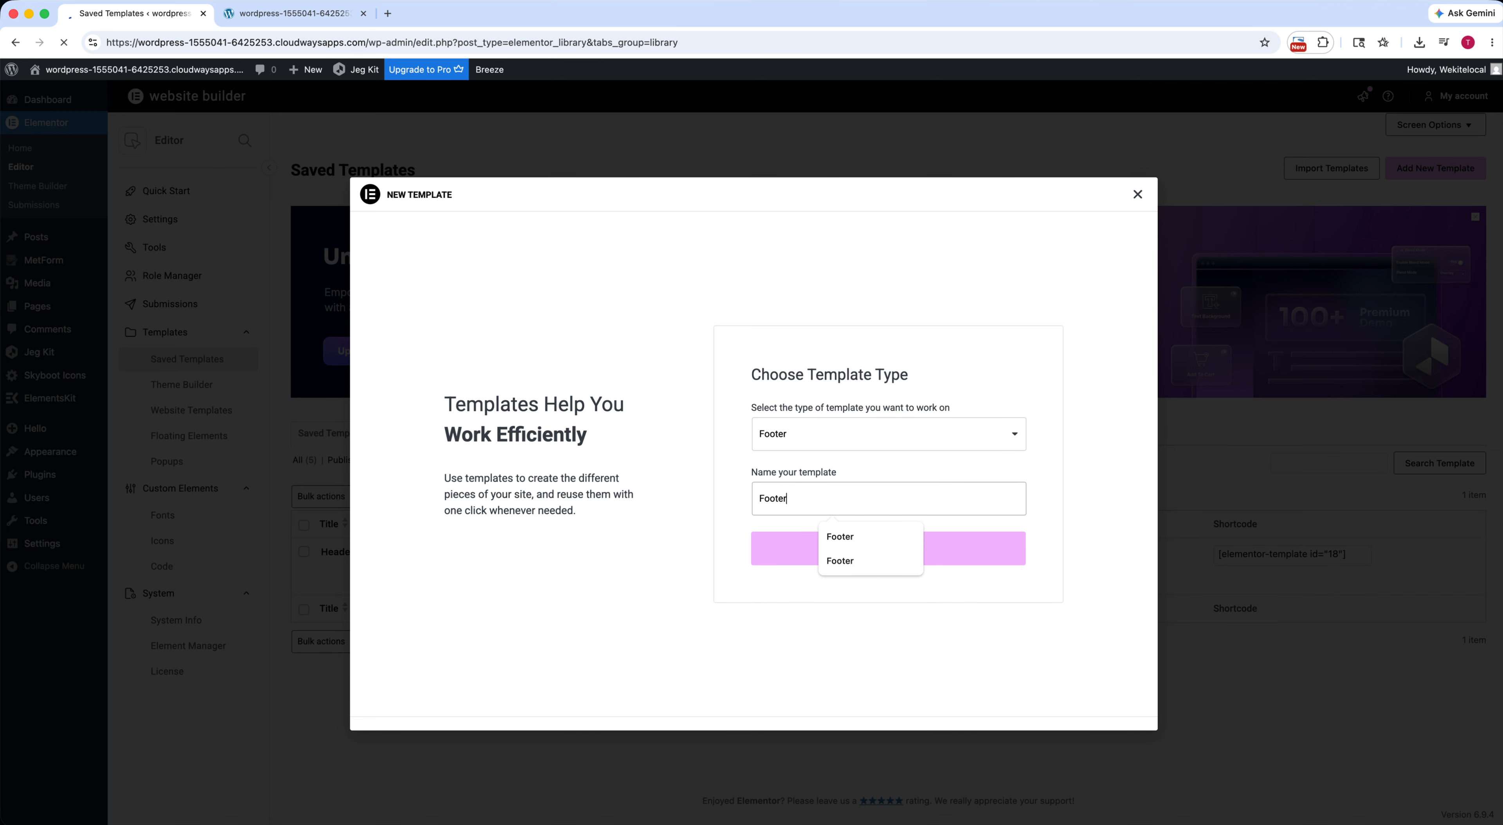
key(Escape)
key(Return)
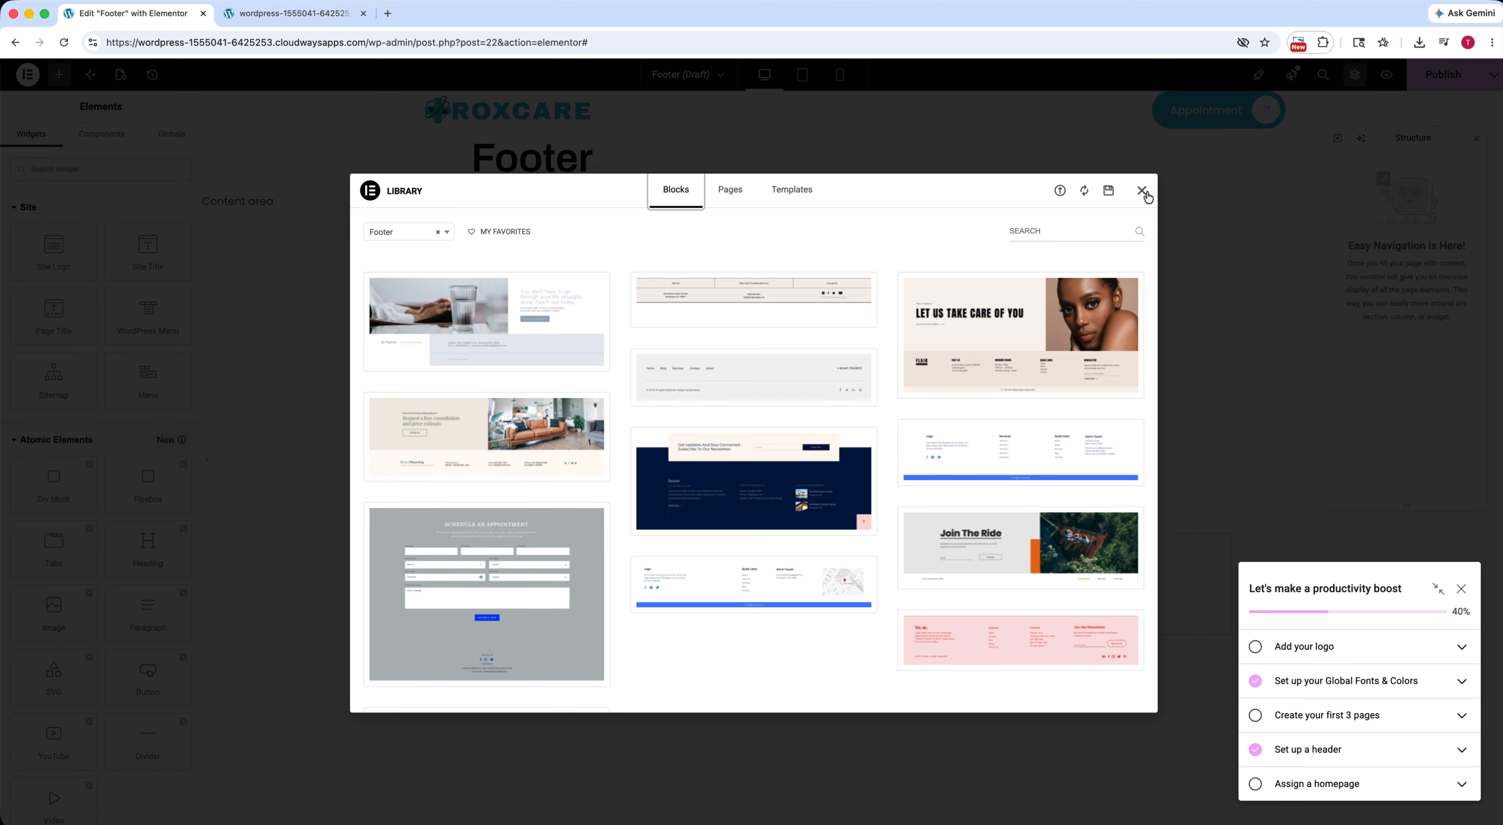
Dismiss the block library, insert the Roxcare kit's Footer V1 template into the footer, and review its layout.
click(1141, 190)
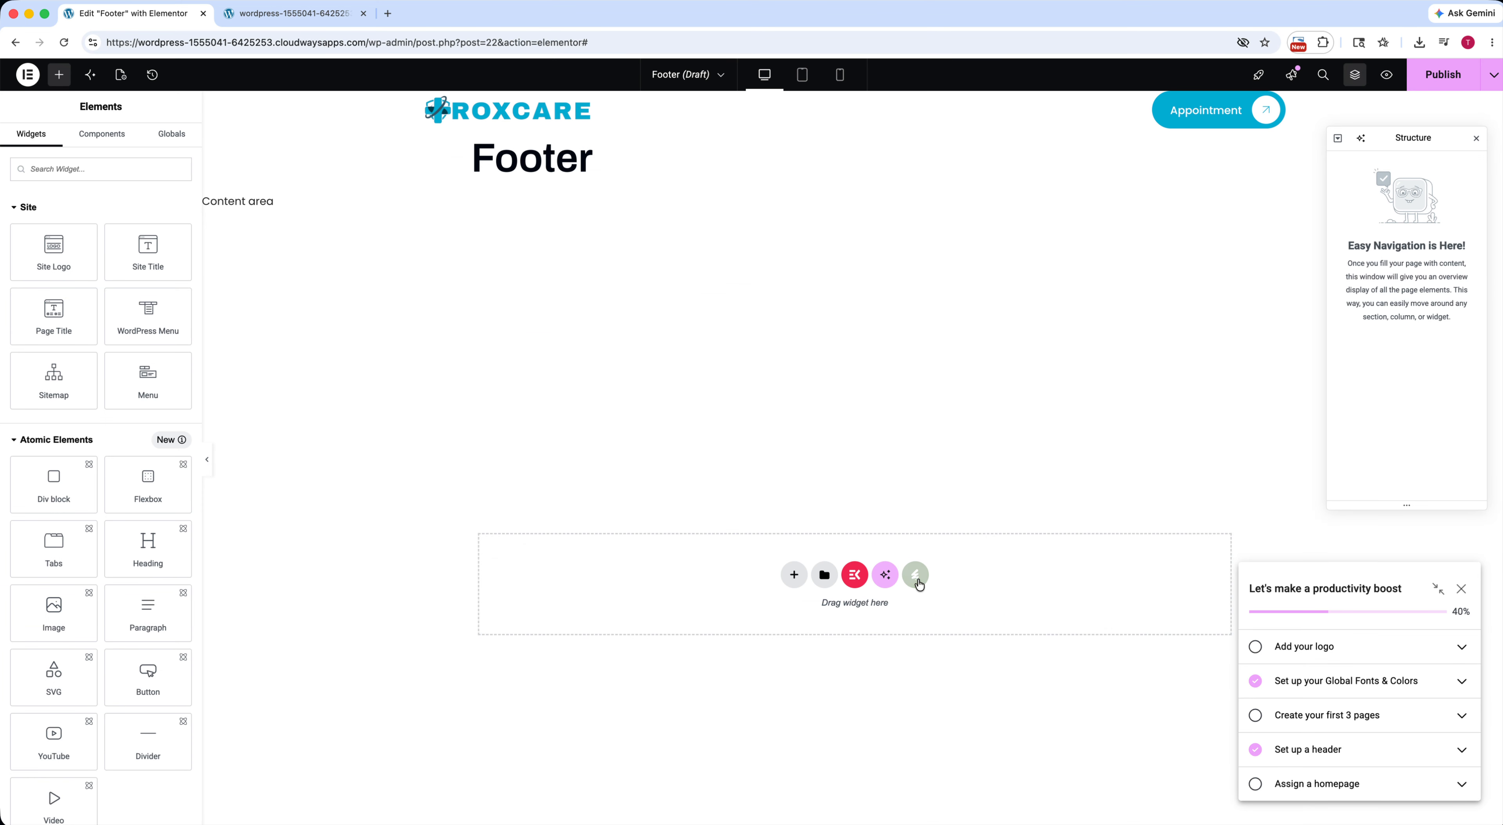
click(916, 575)
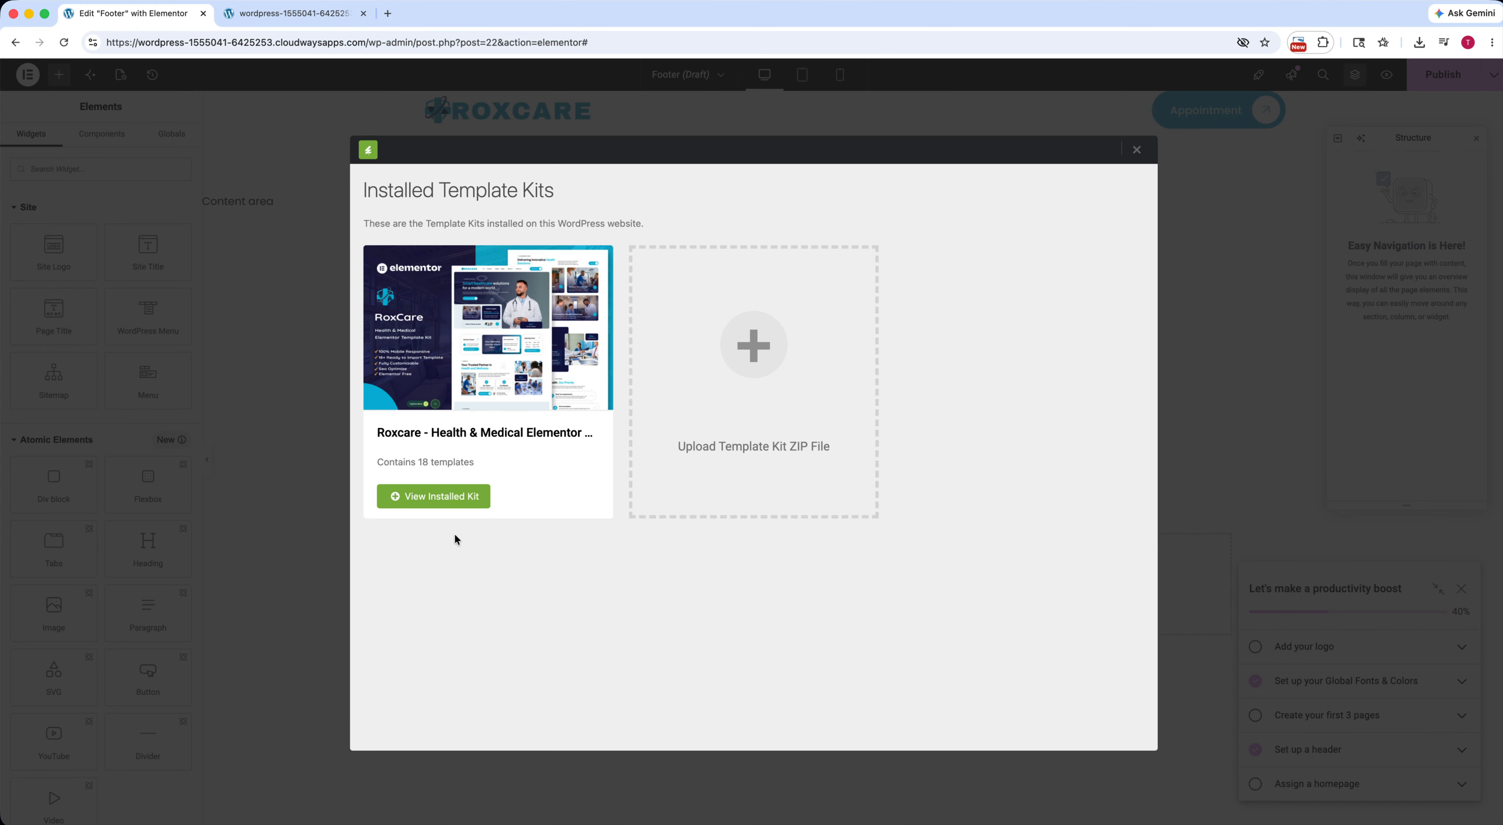
click(448, 496)
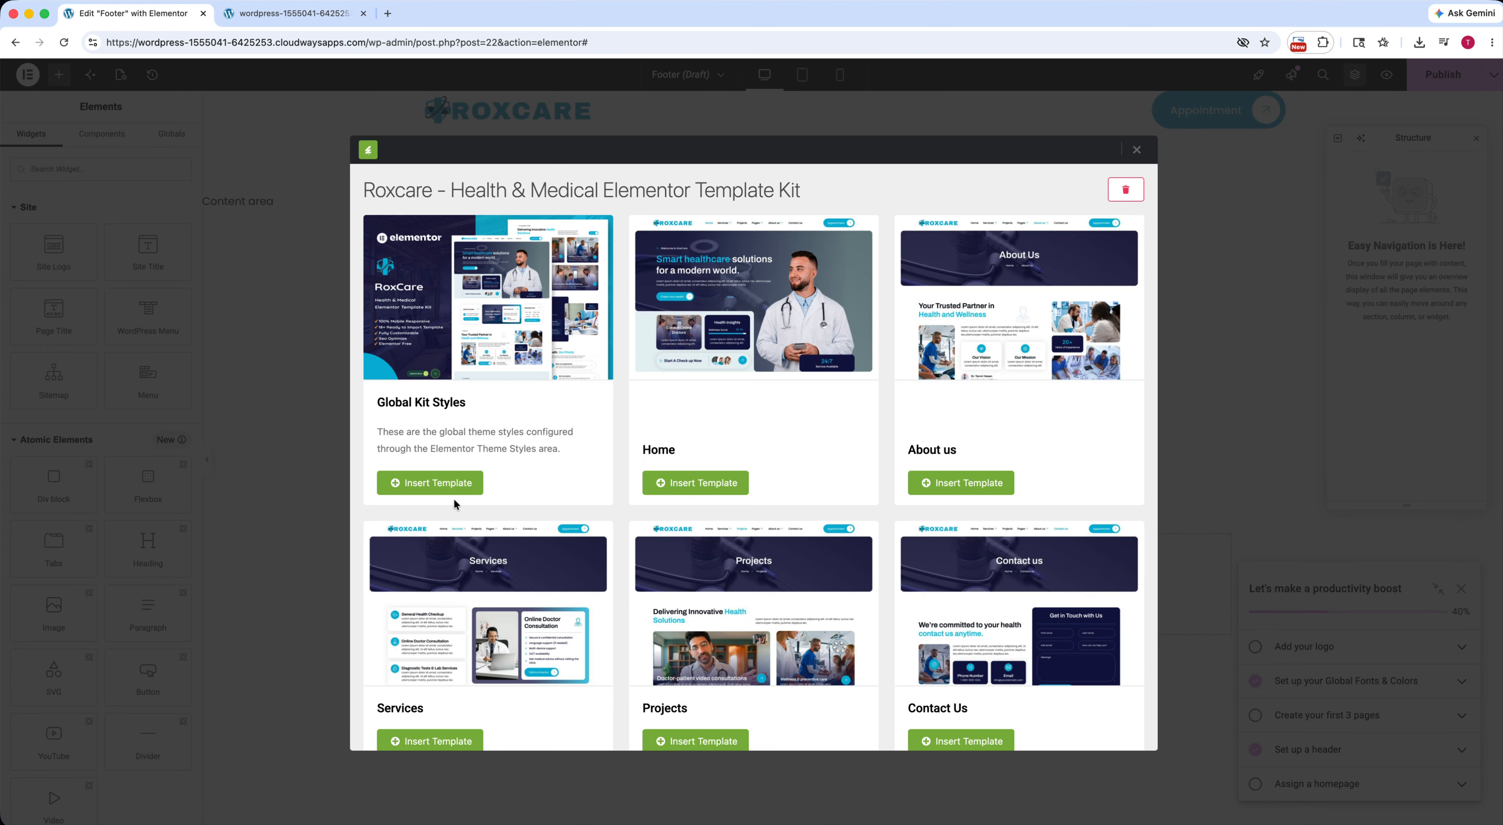
scroll(453, 498, down, 15)
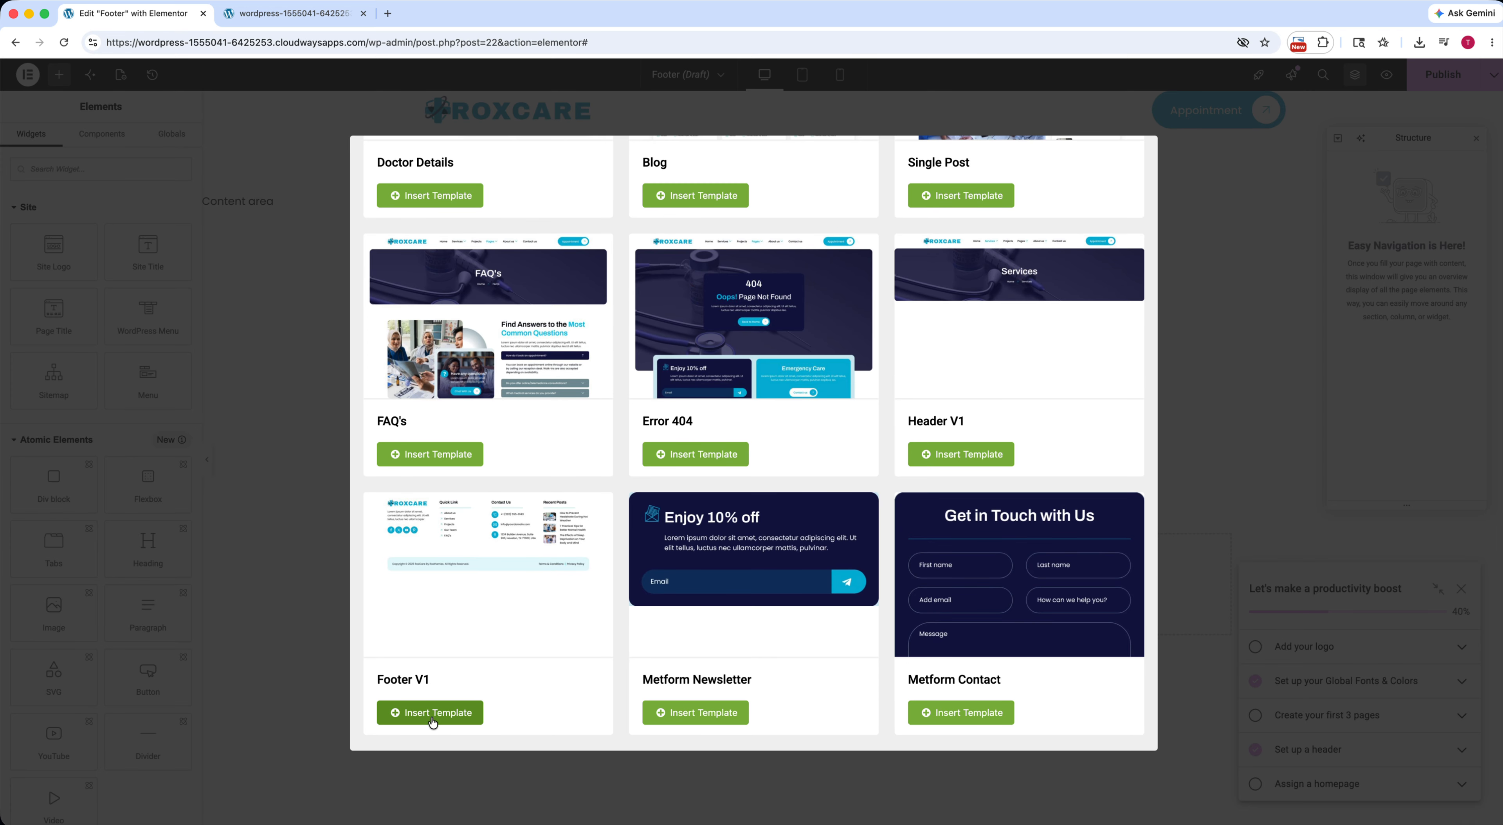
click(441, 715)
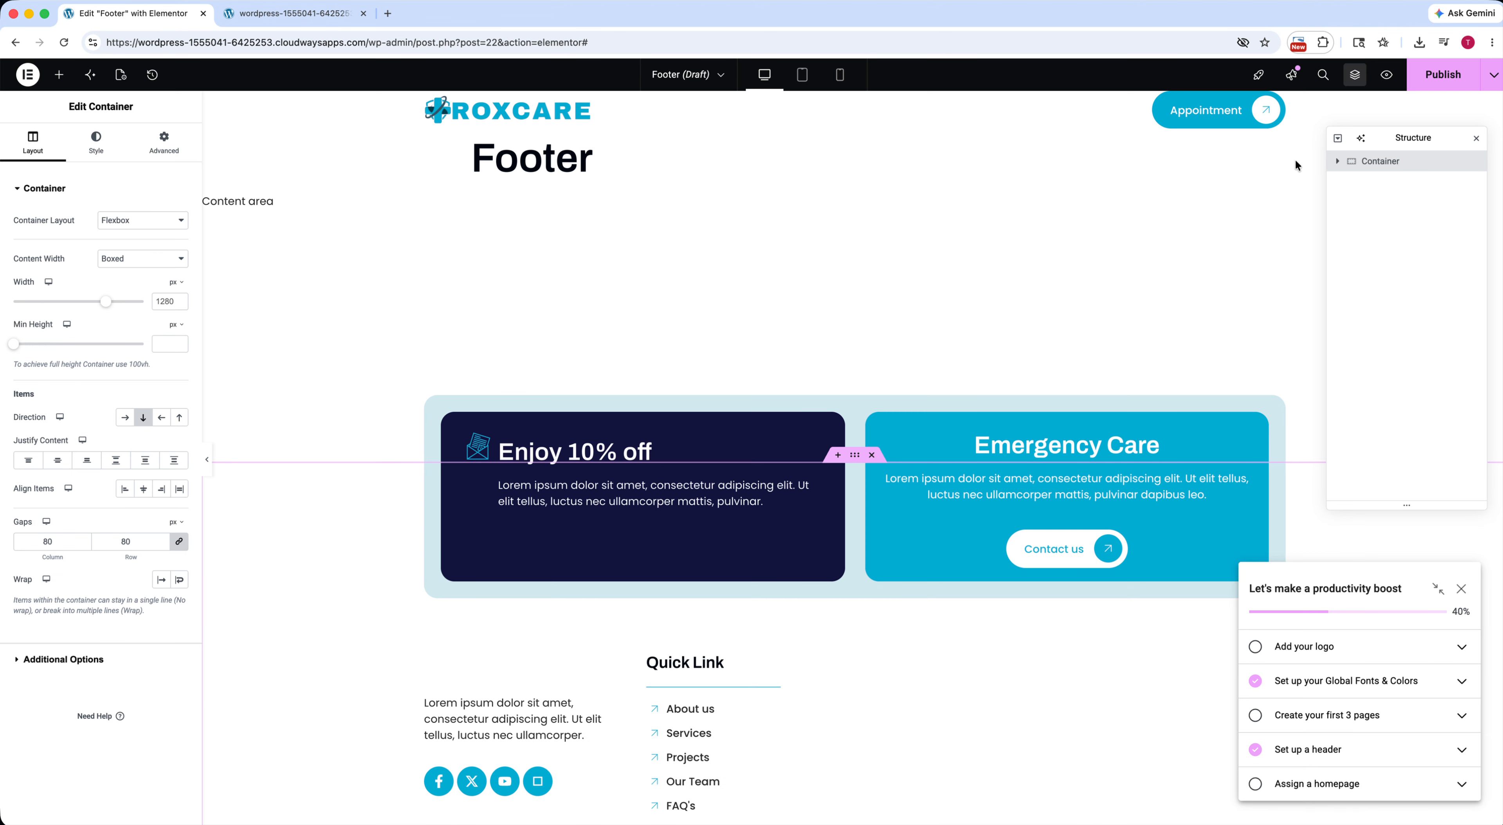
scroll(1096, 228, down, 5)
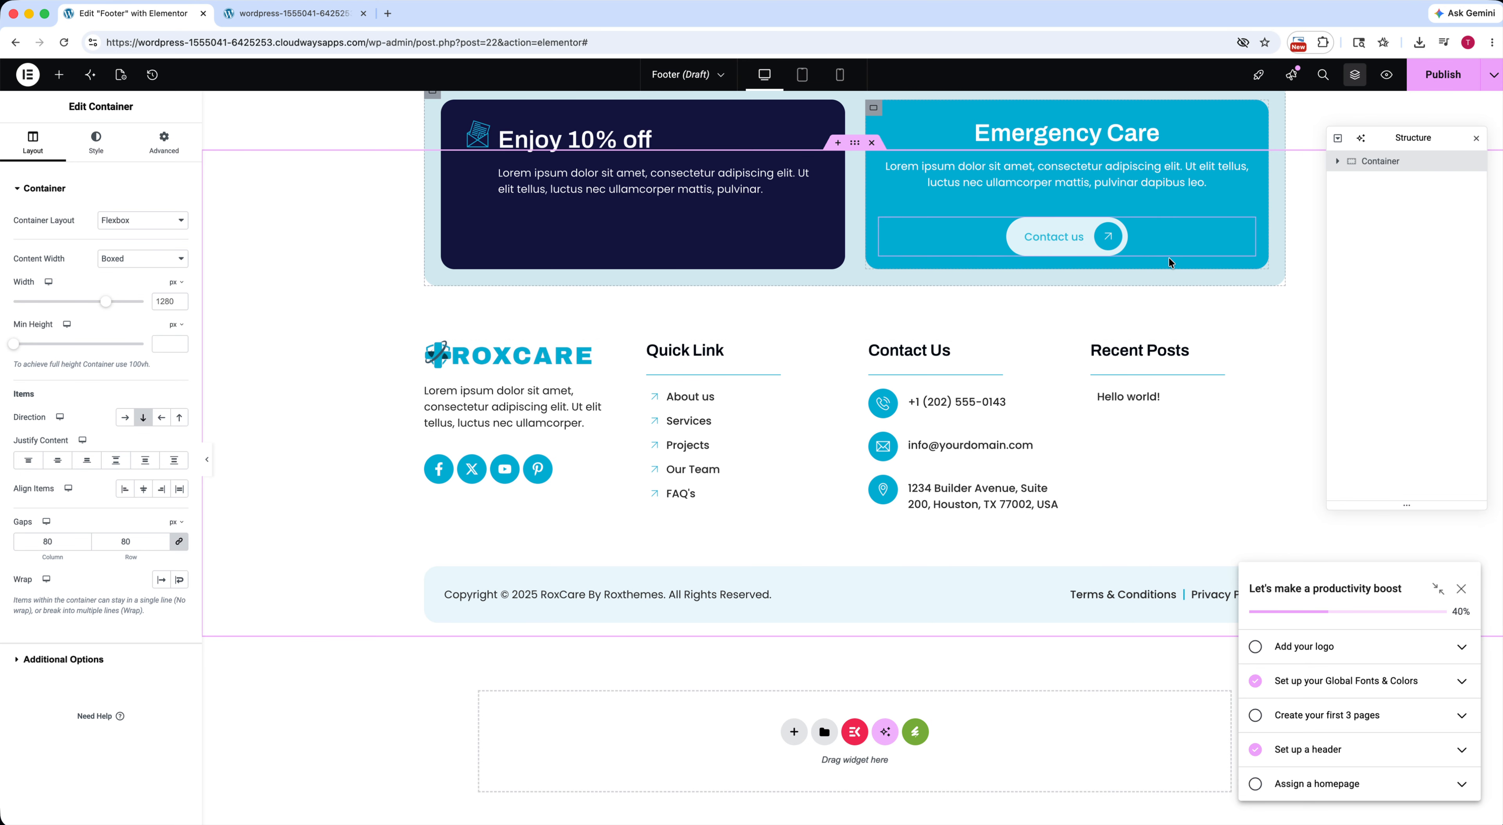
scroll(835, 422, up, 5)
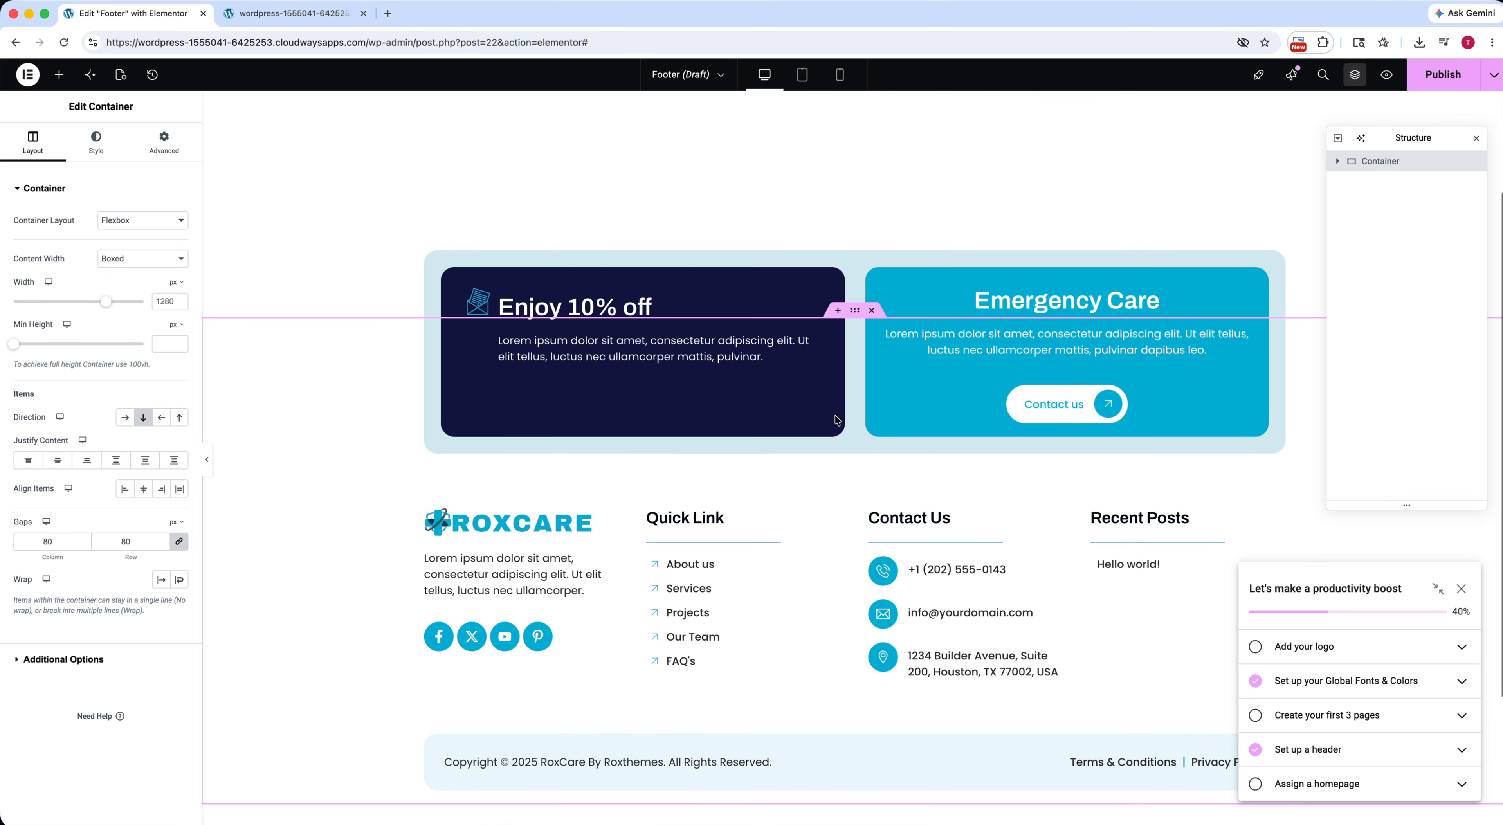
Publish the footer with a display condition that includes the entire site.
click(1450, 79)
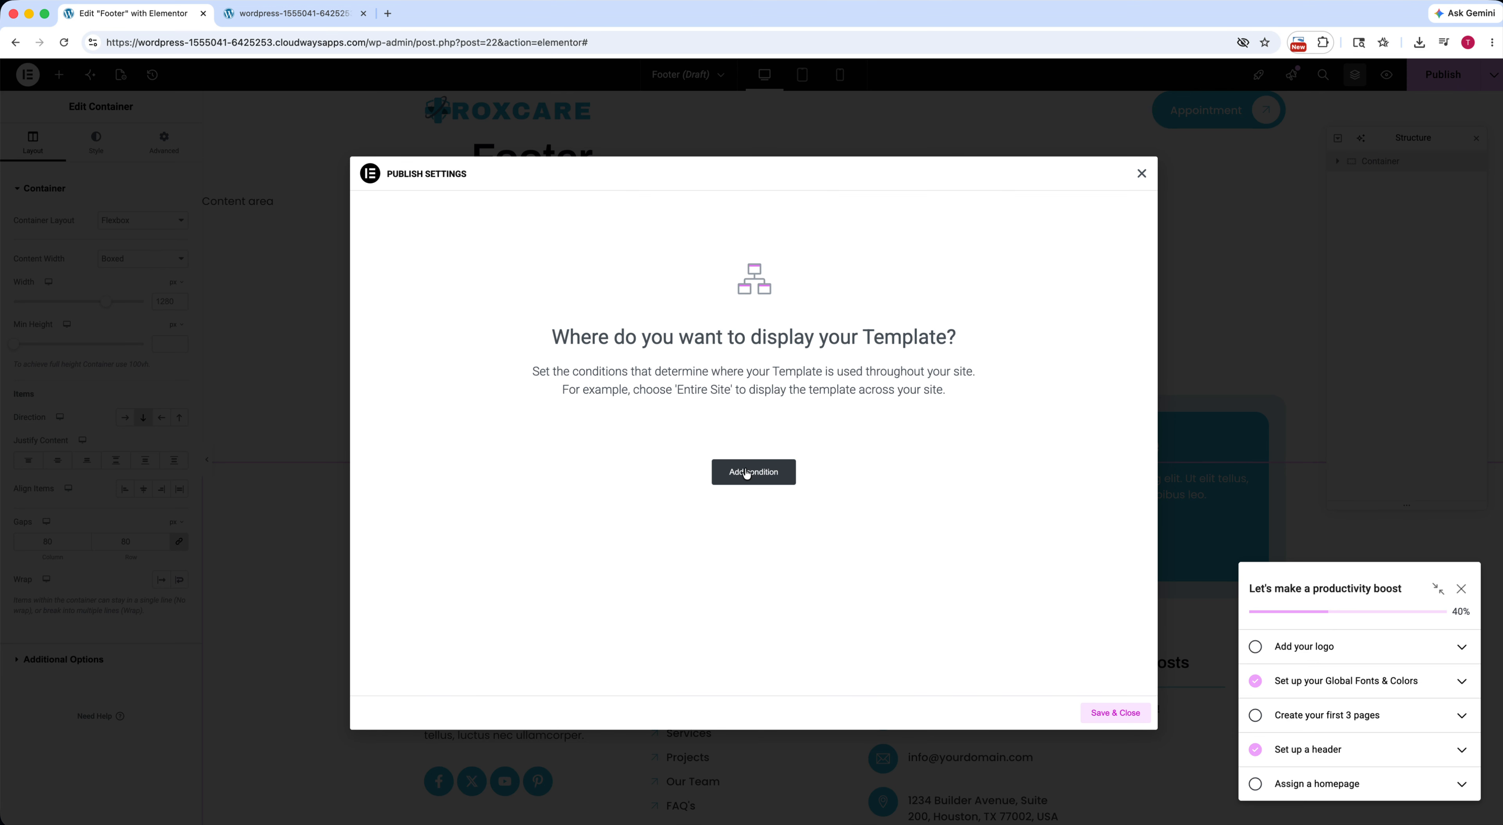
click(750, 474)
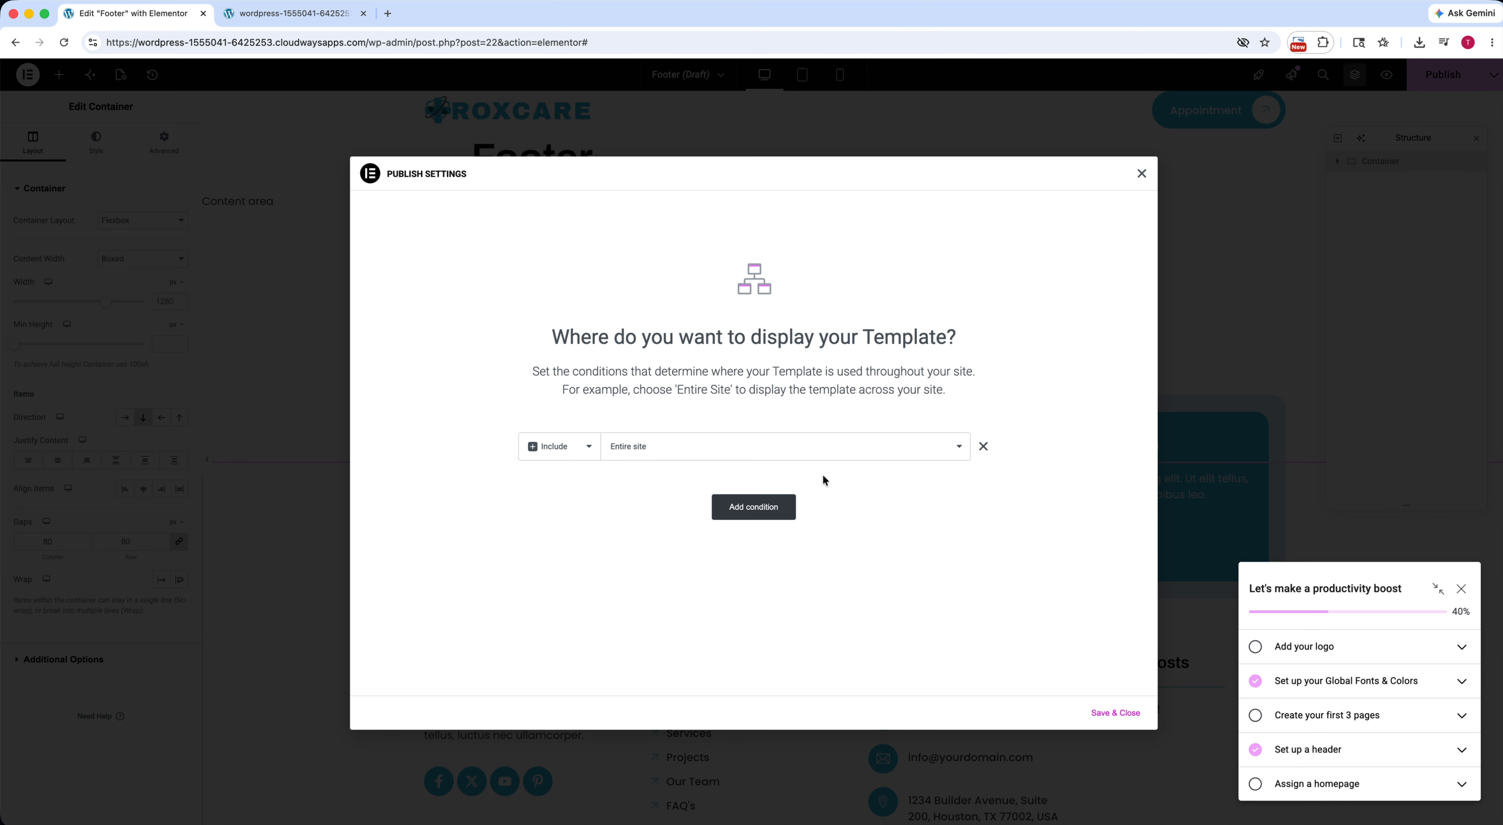
click(1121, 717)
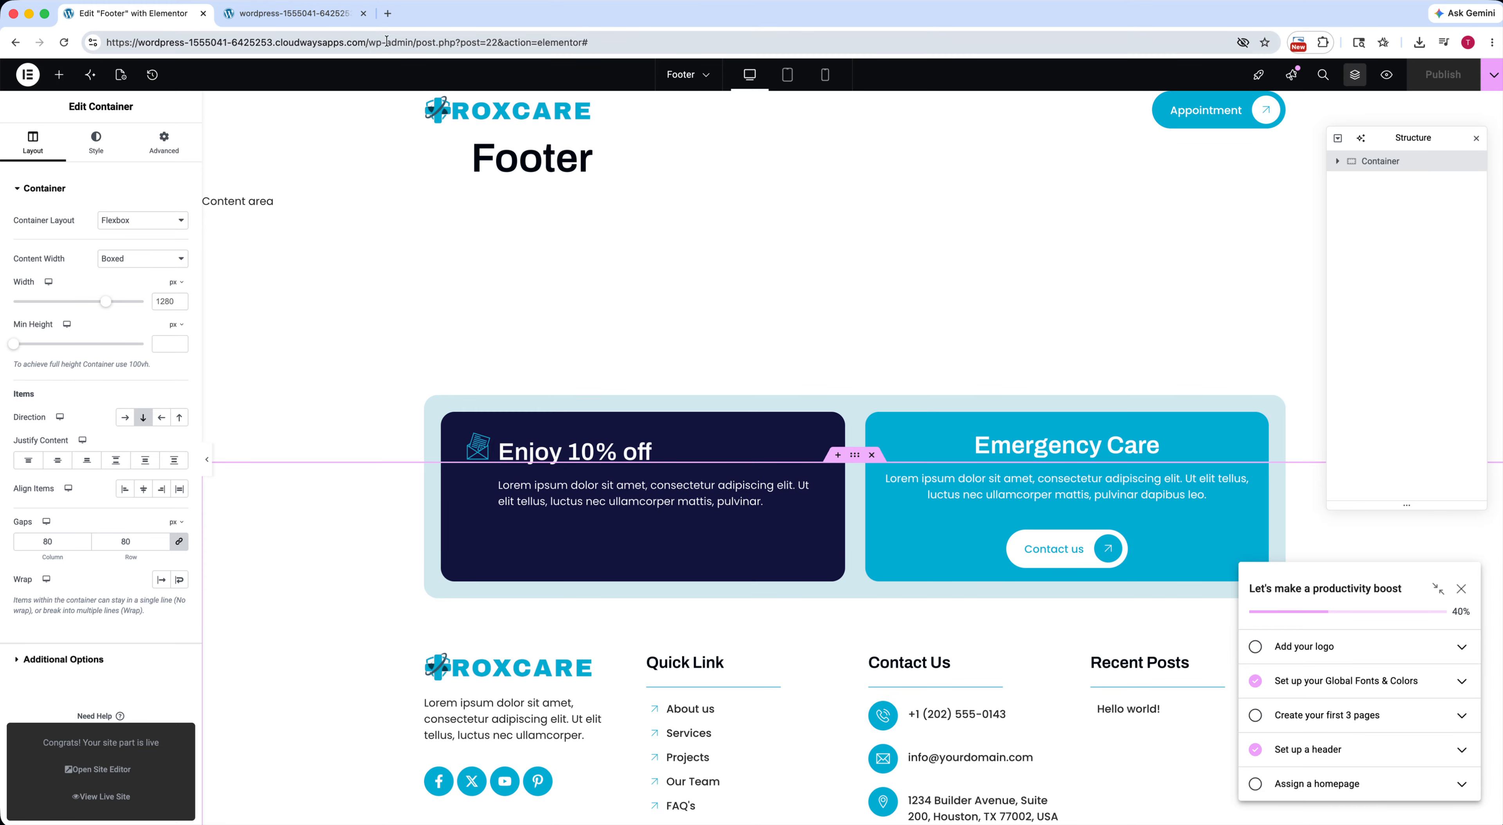
Leave the footer editor for the WordPress dashboard and open the list of all pages.
drag(414, 41, 653, 46)
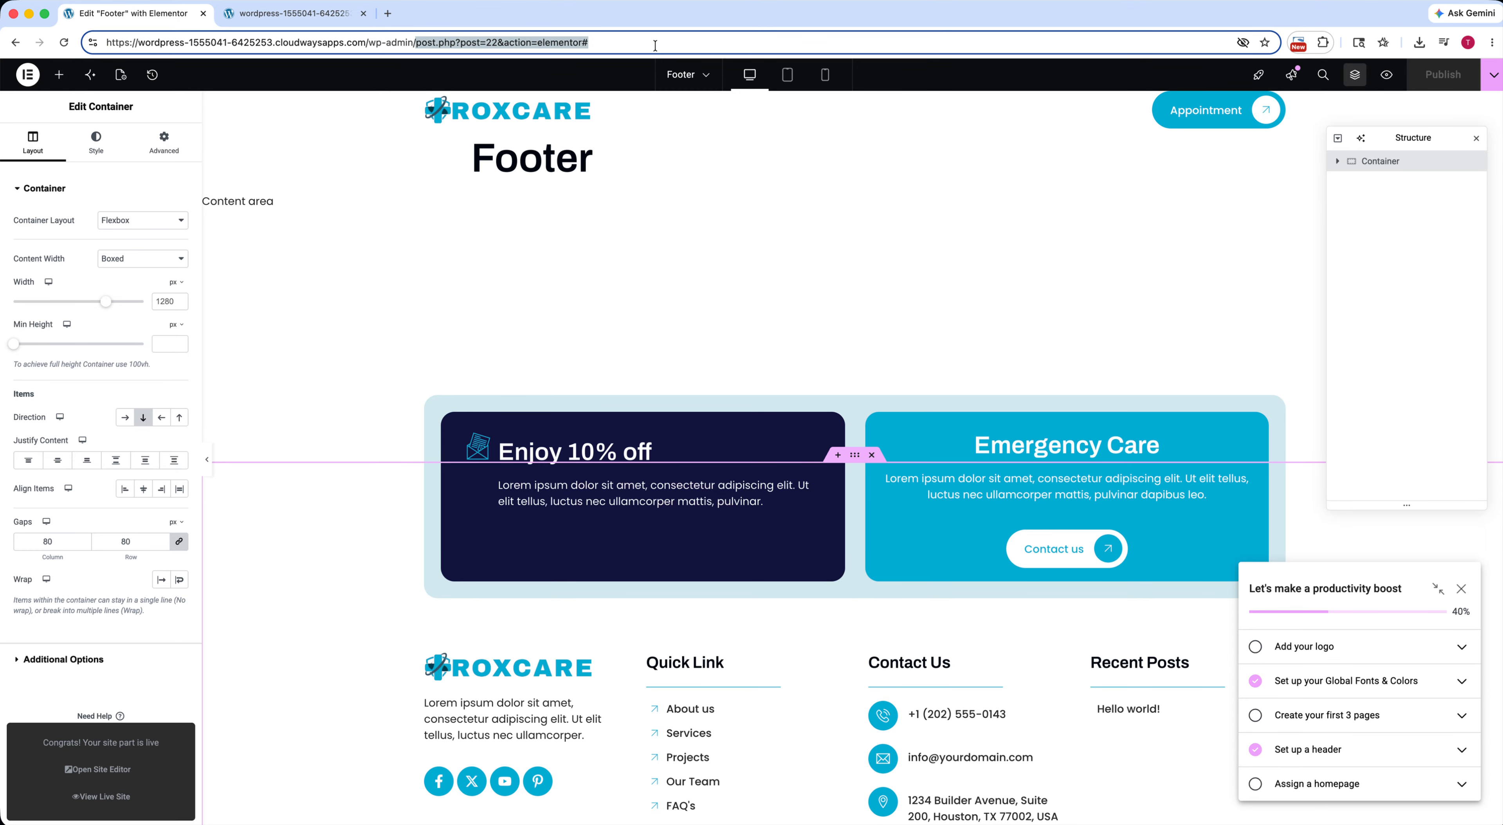
key(BackSpace)
key(Return)
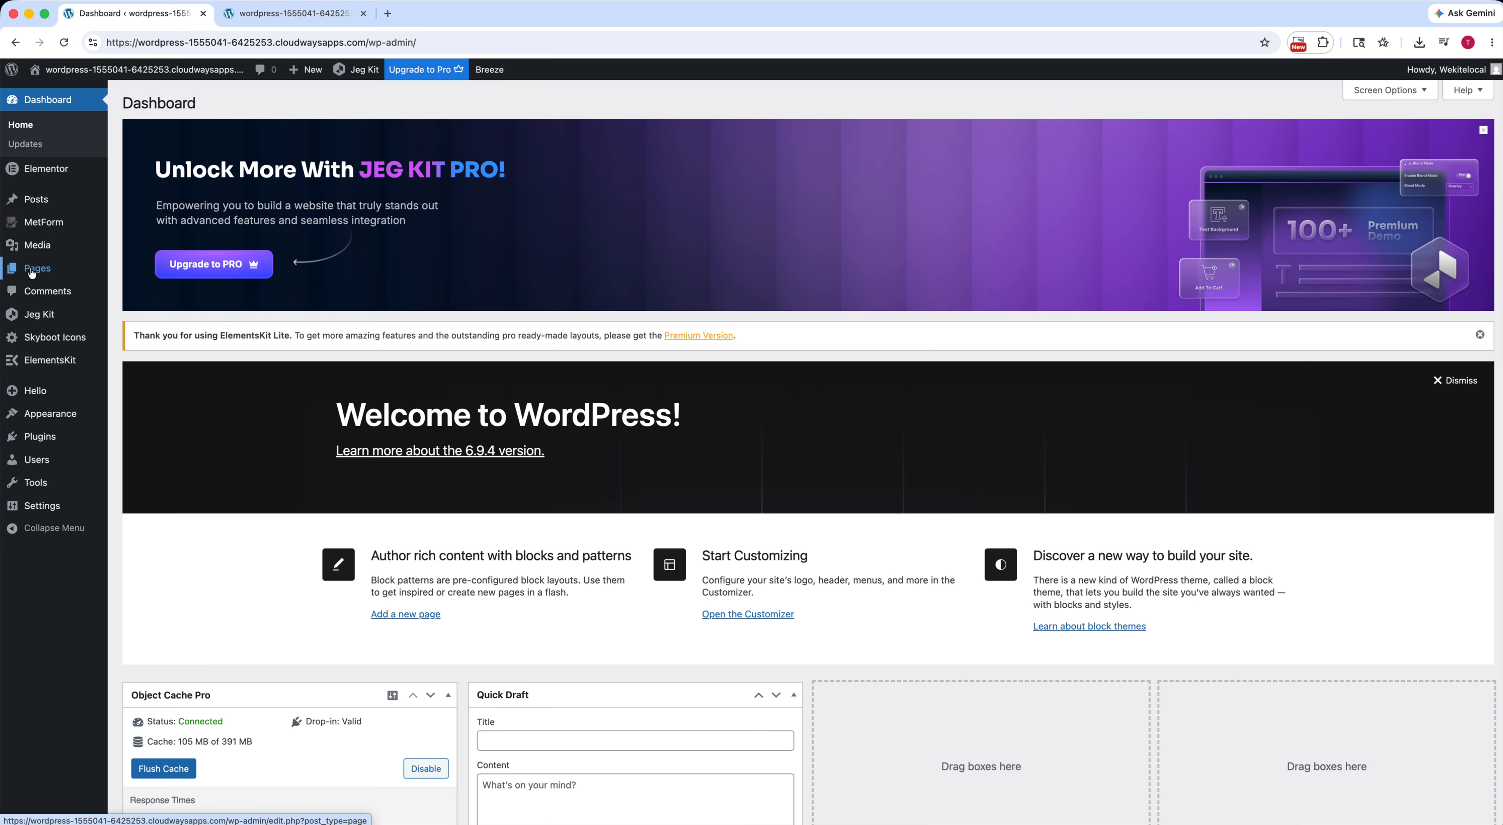
click(32, 272)
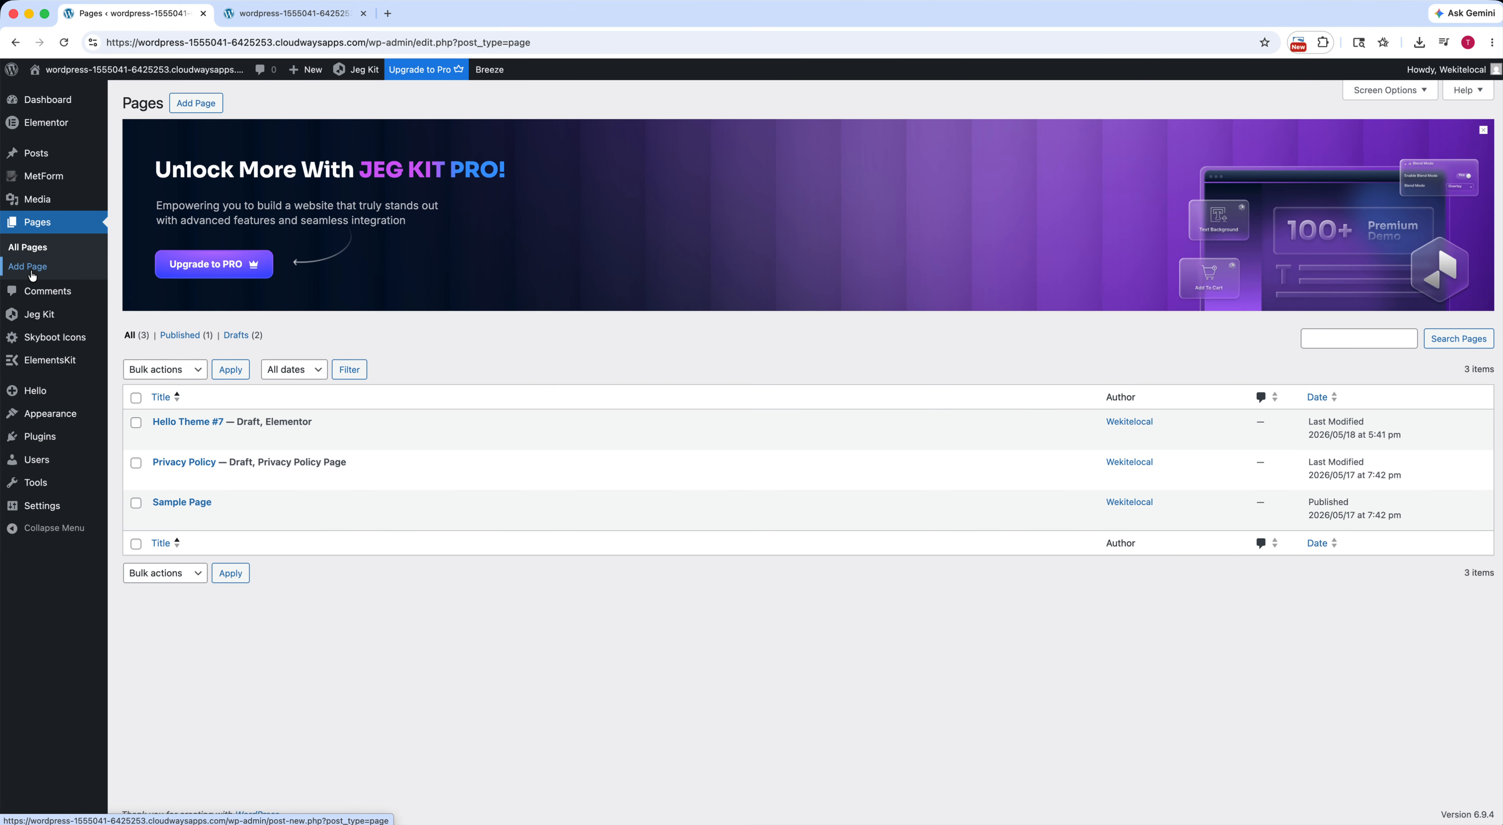
Move all existing pages to the trash and empty it to delete them permanently.
click(136, 398)
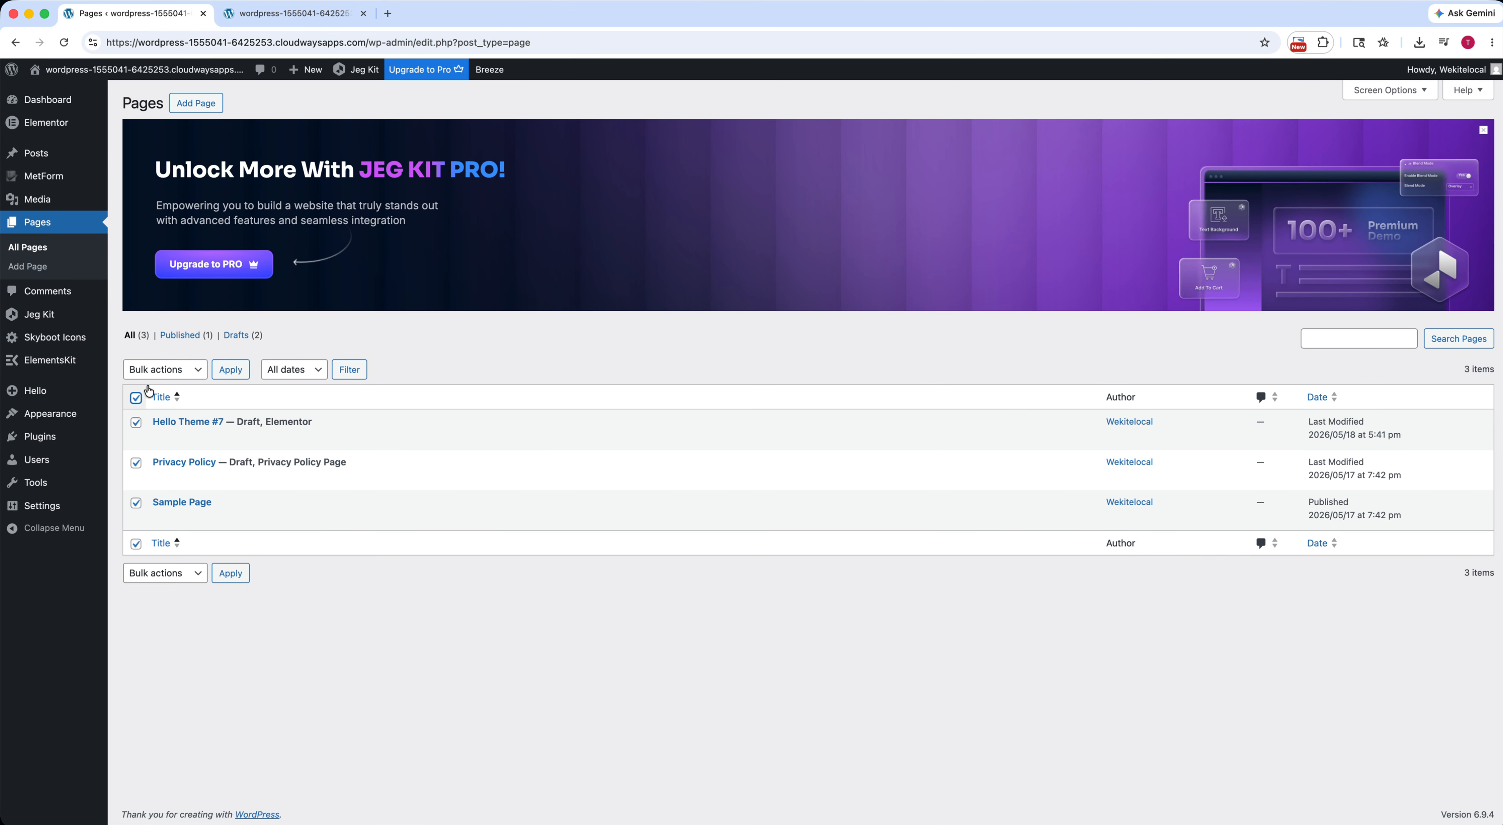
click(160, 369)
click(161, 401)
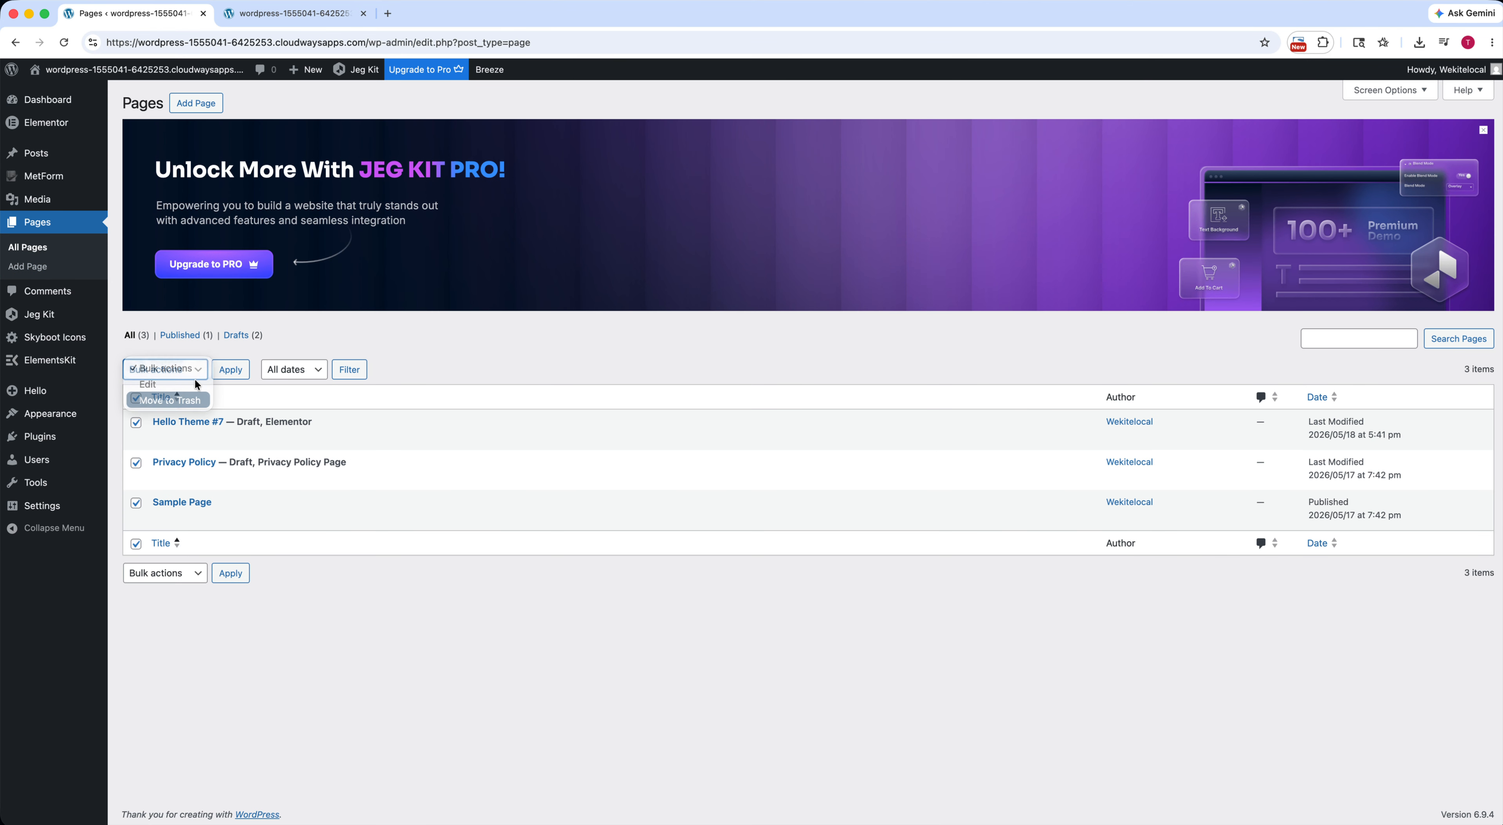
click(229, 372)
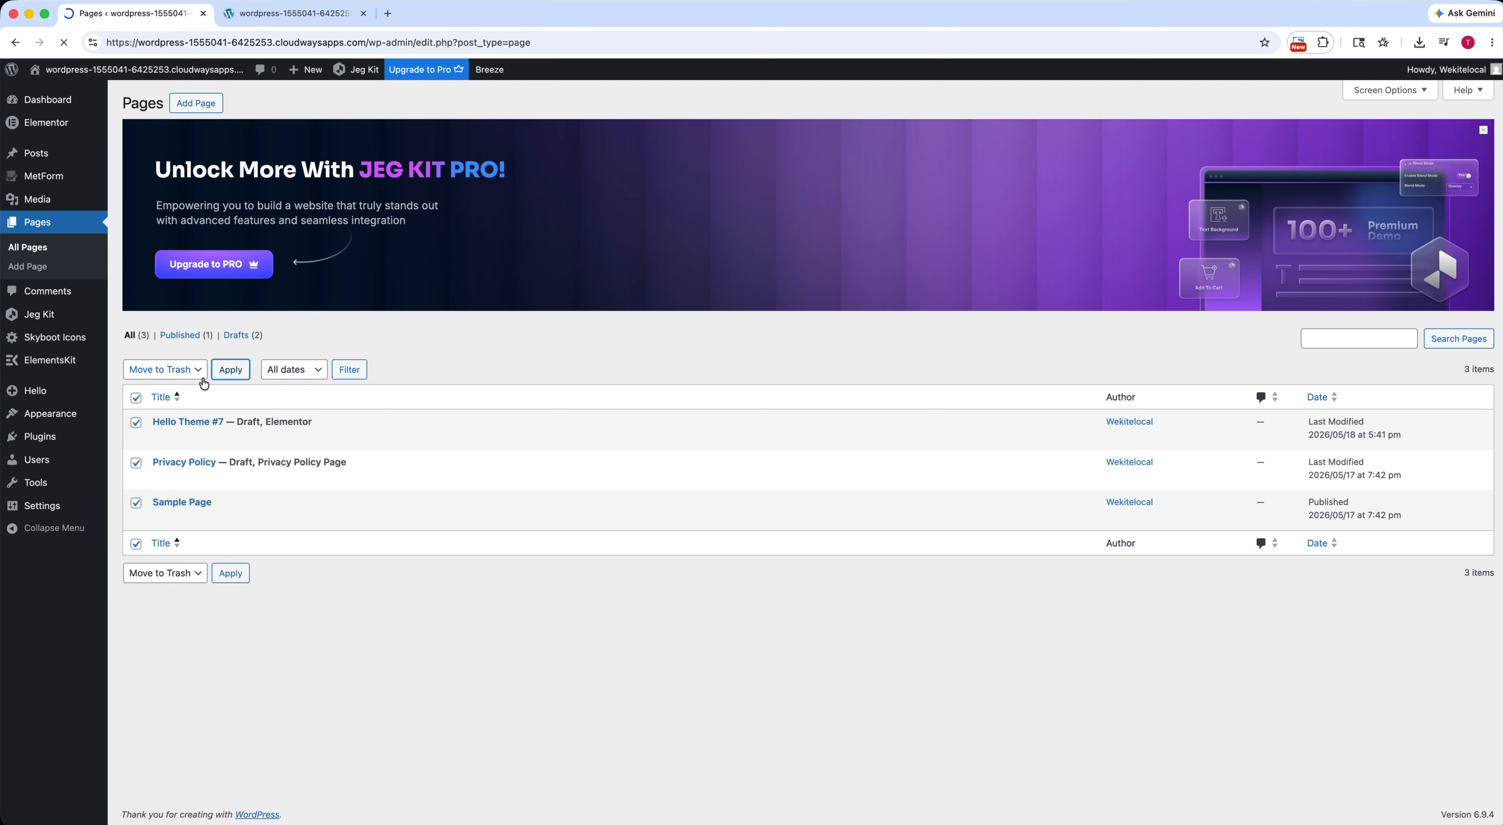
click(177, 372)
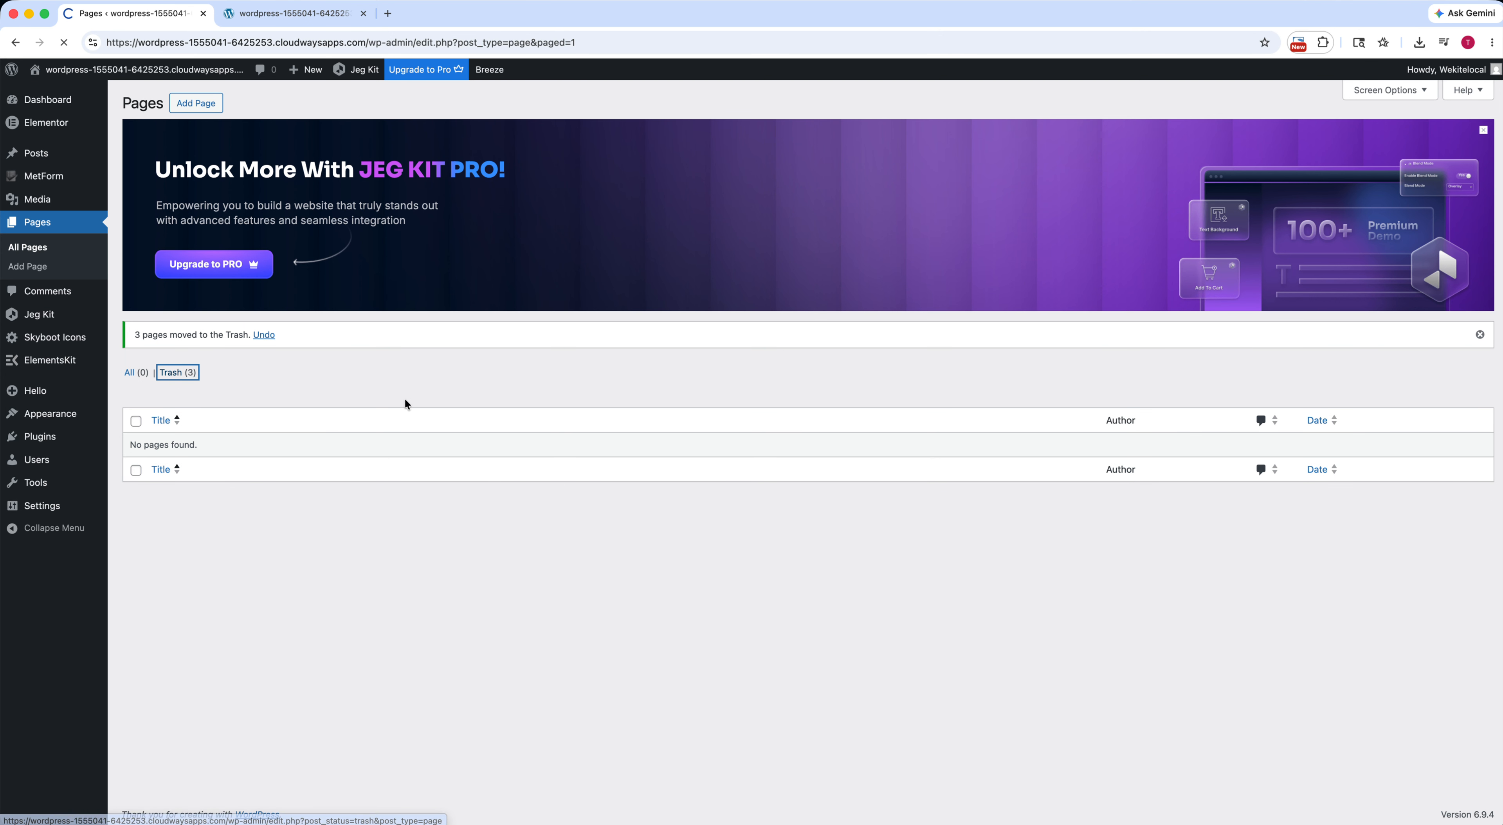
click(440, 371)
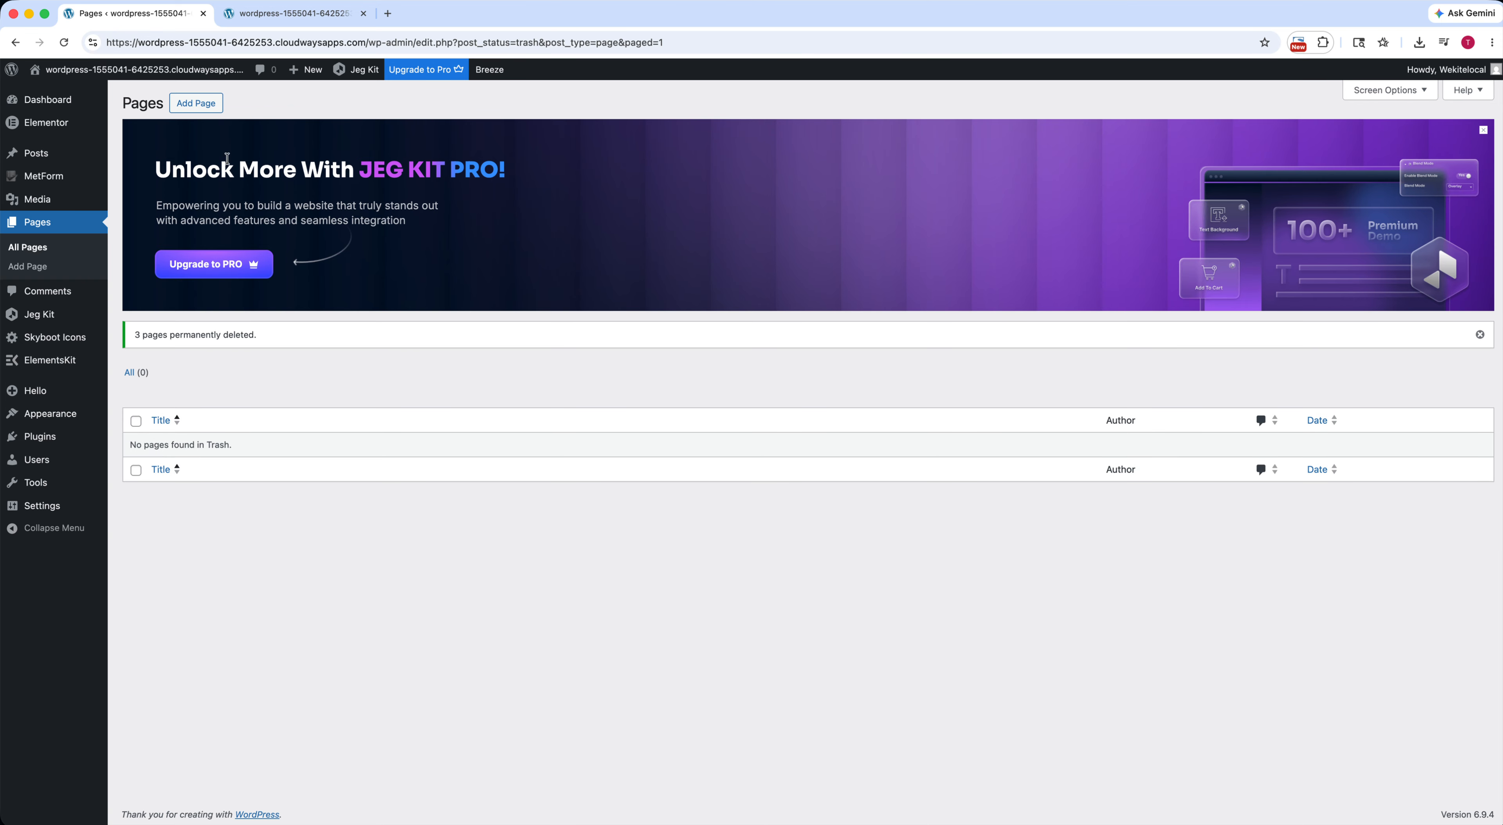
Add a new page titled "Home" and publish it.
click(204, 107)
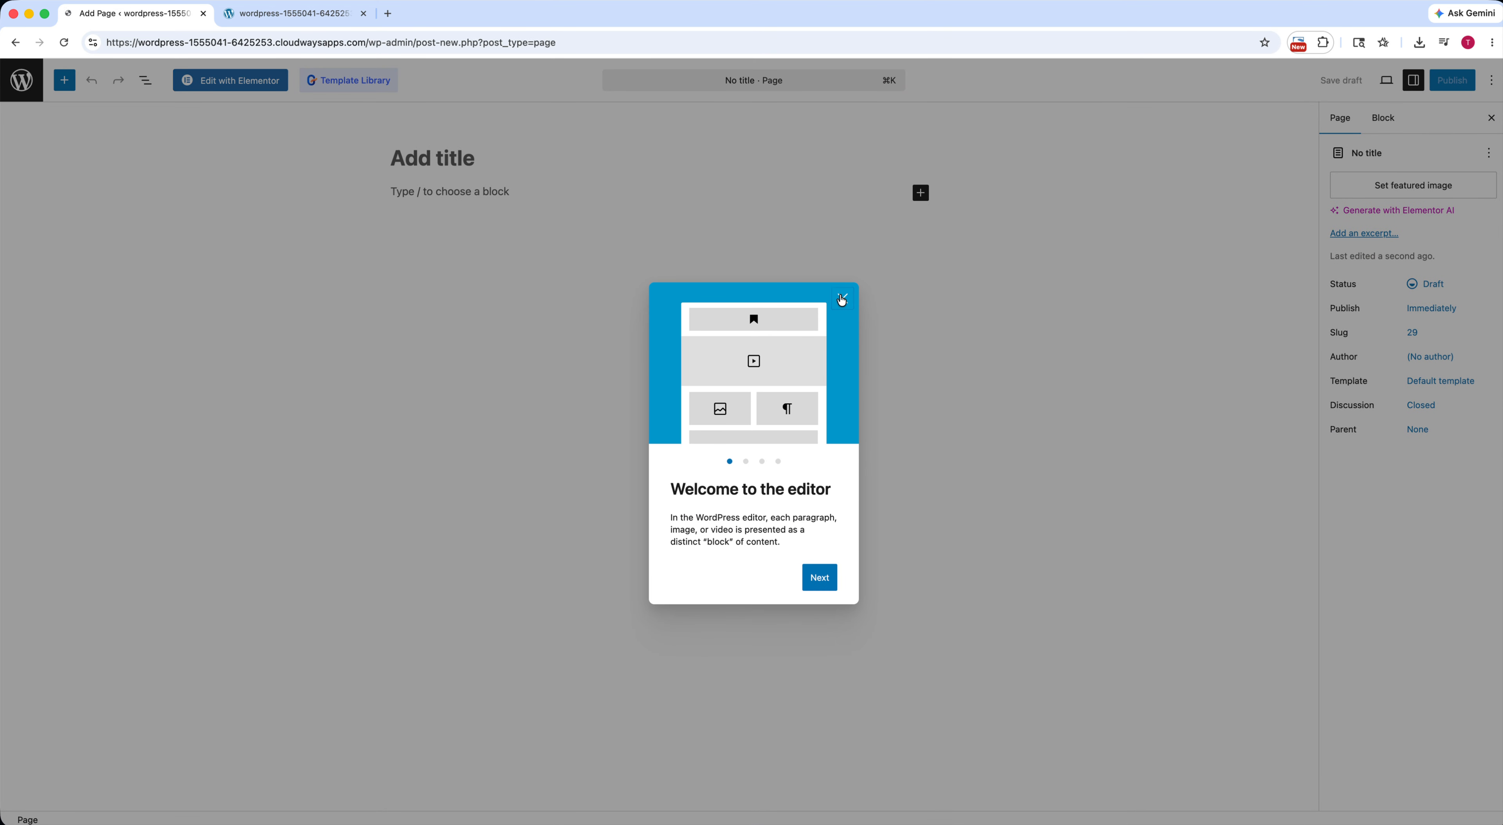
click(842, 300)
text(Home)
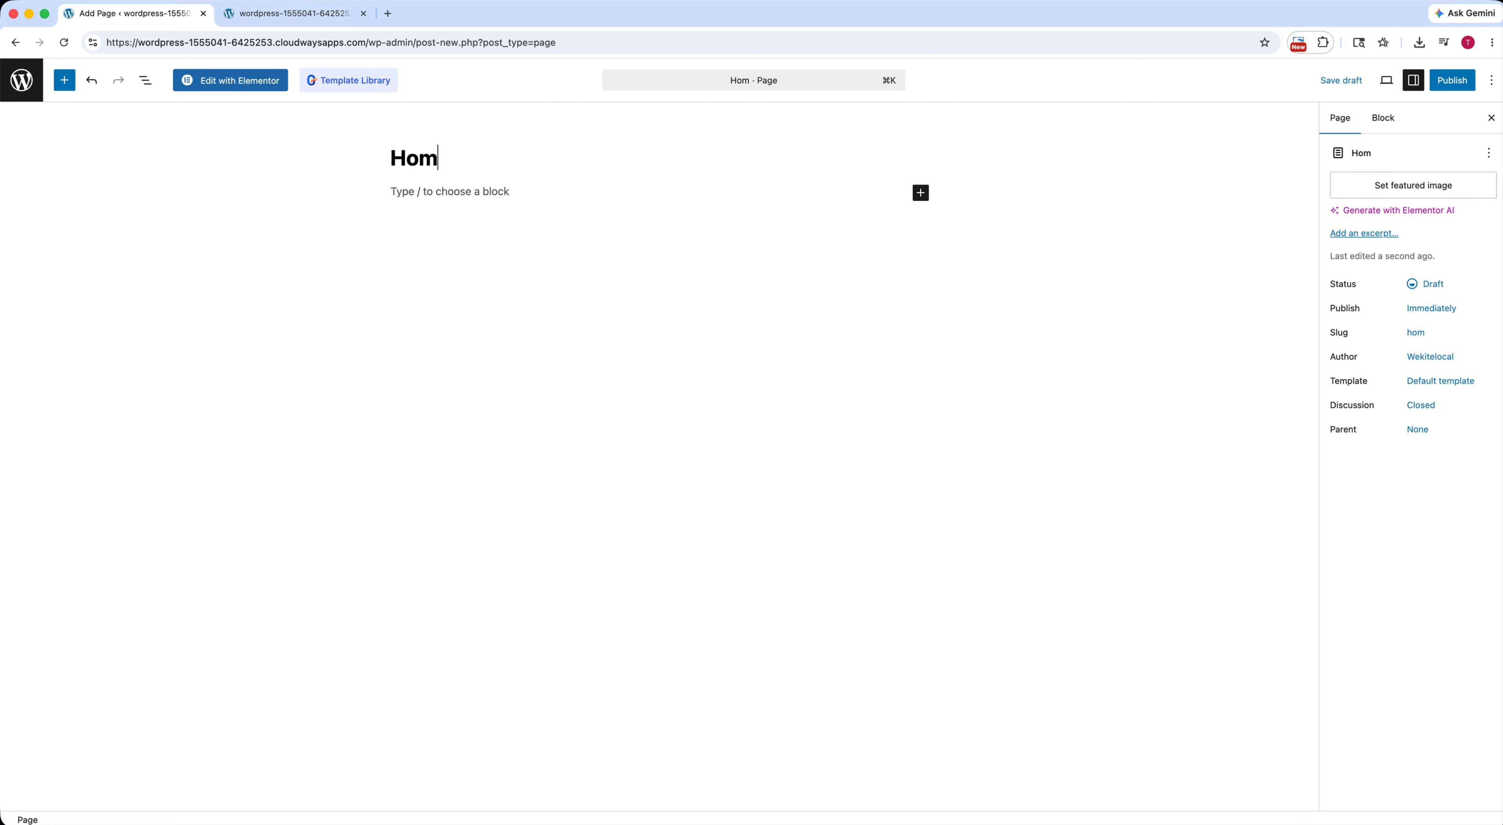
click(1458, 81)
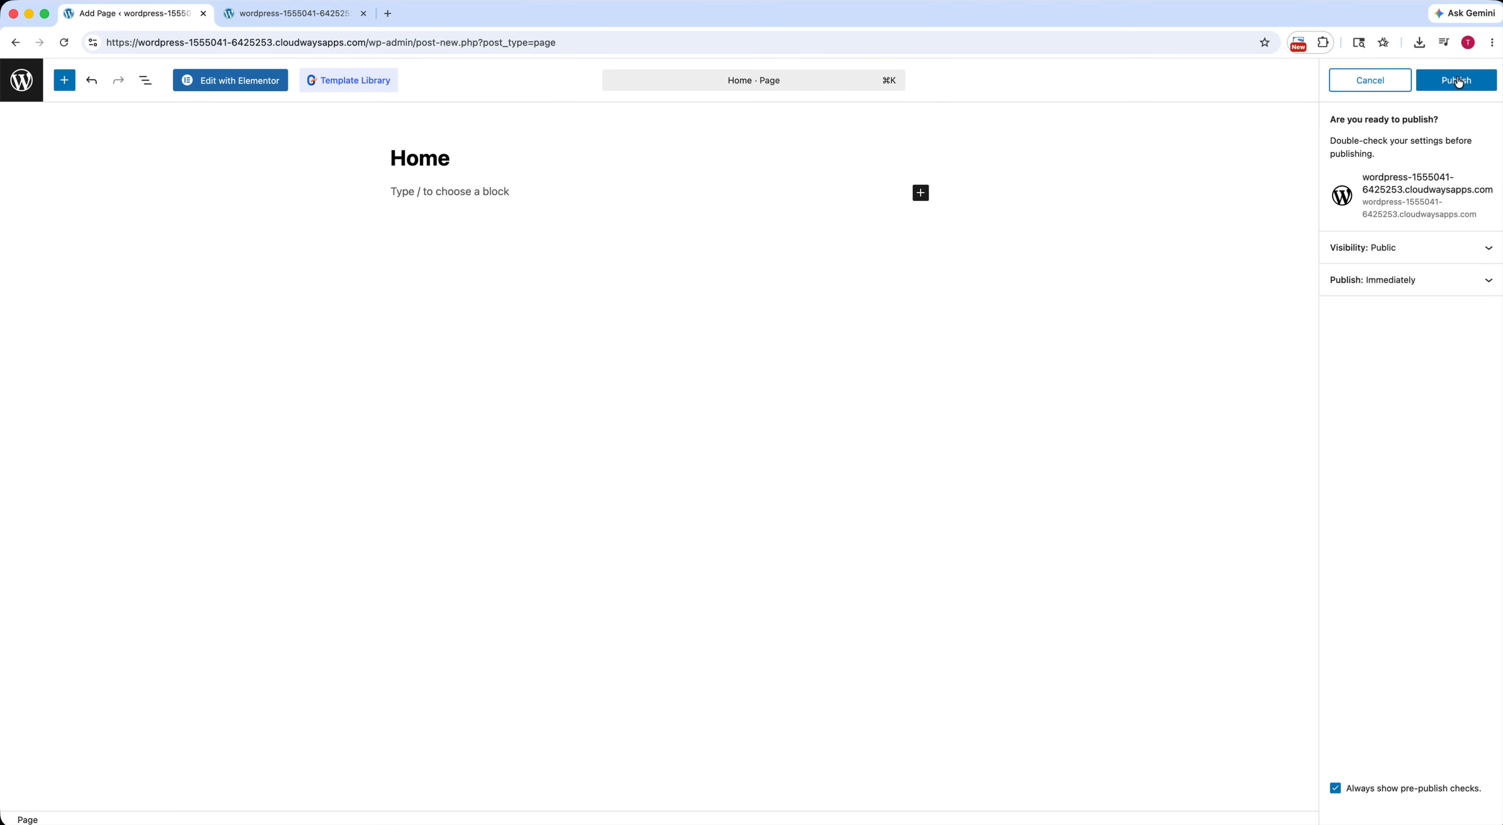
click(1458, 81)
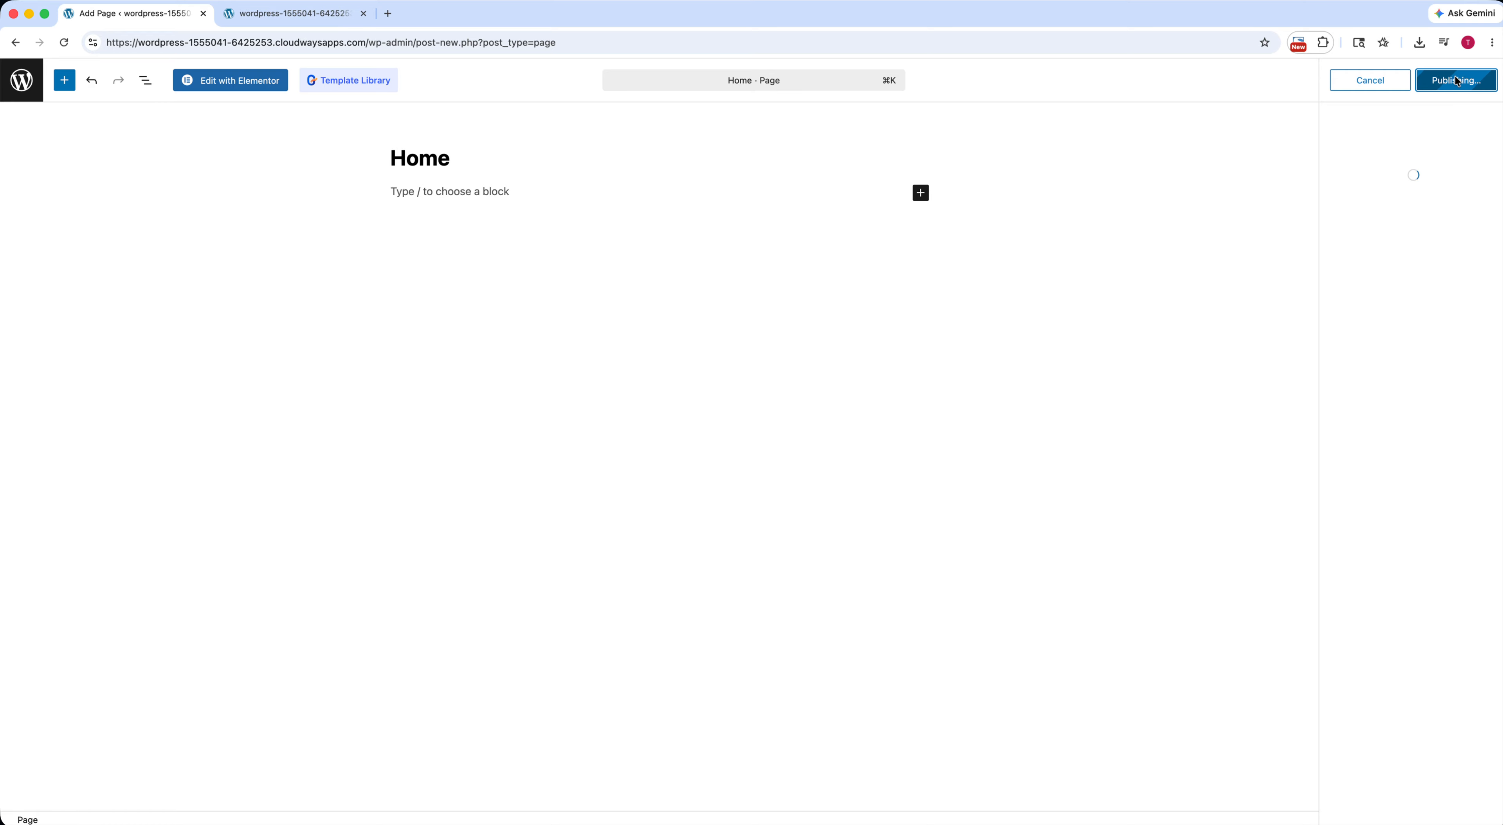
Open the Home page in Elementor and insert the Roxcare kit's Home template into it.
click(231, 82)
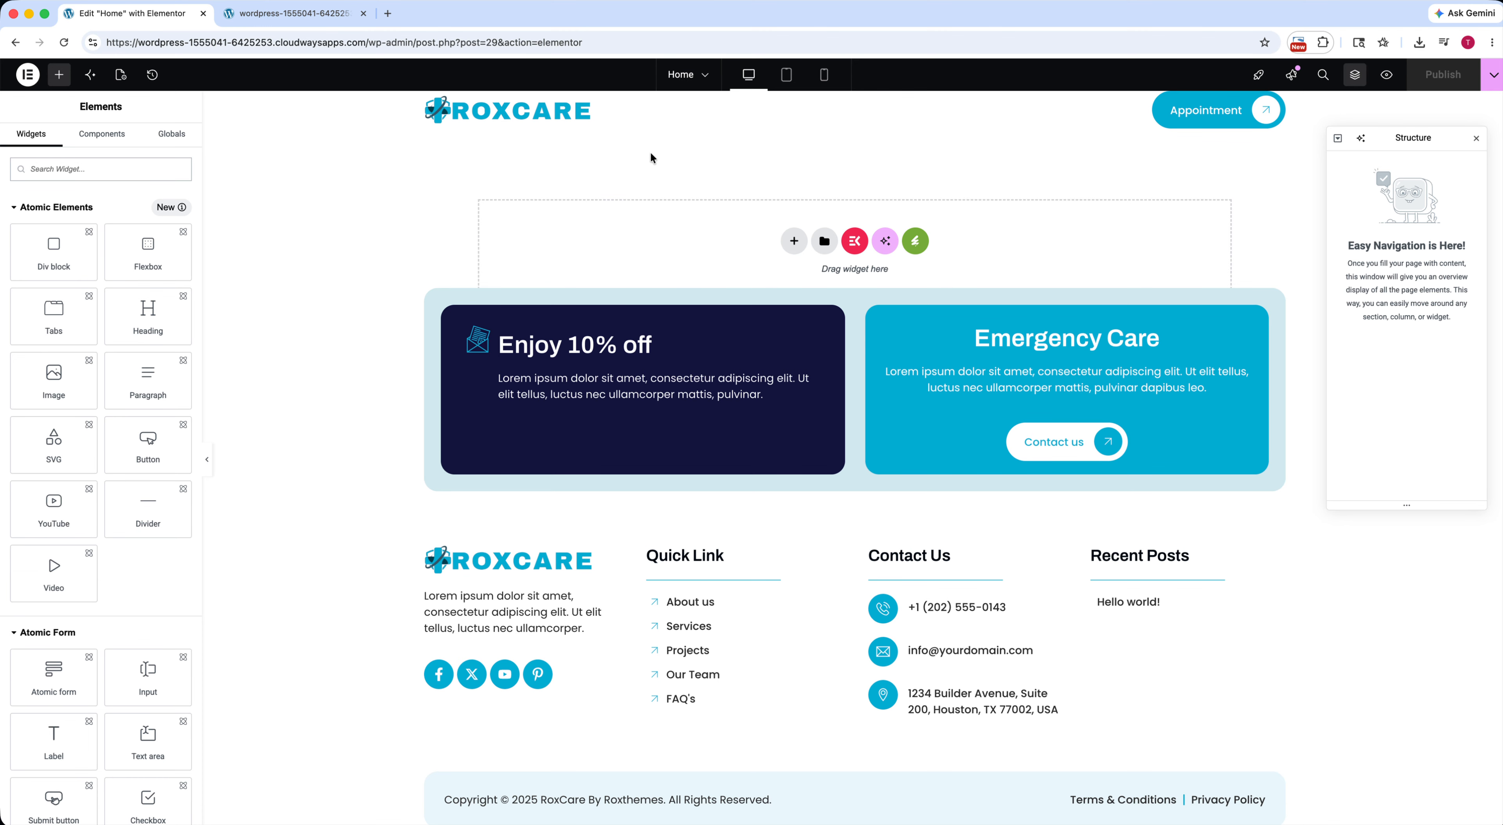
click(924, 243)
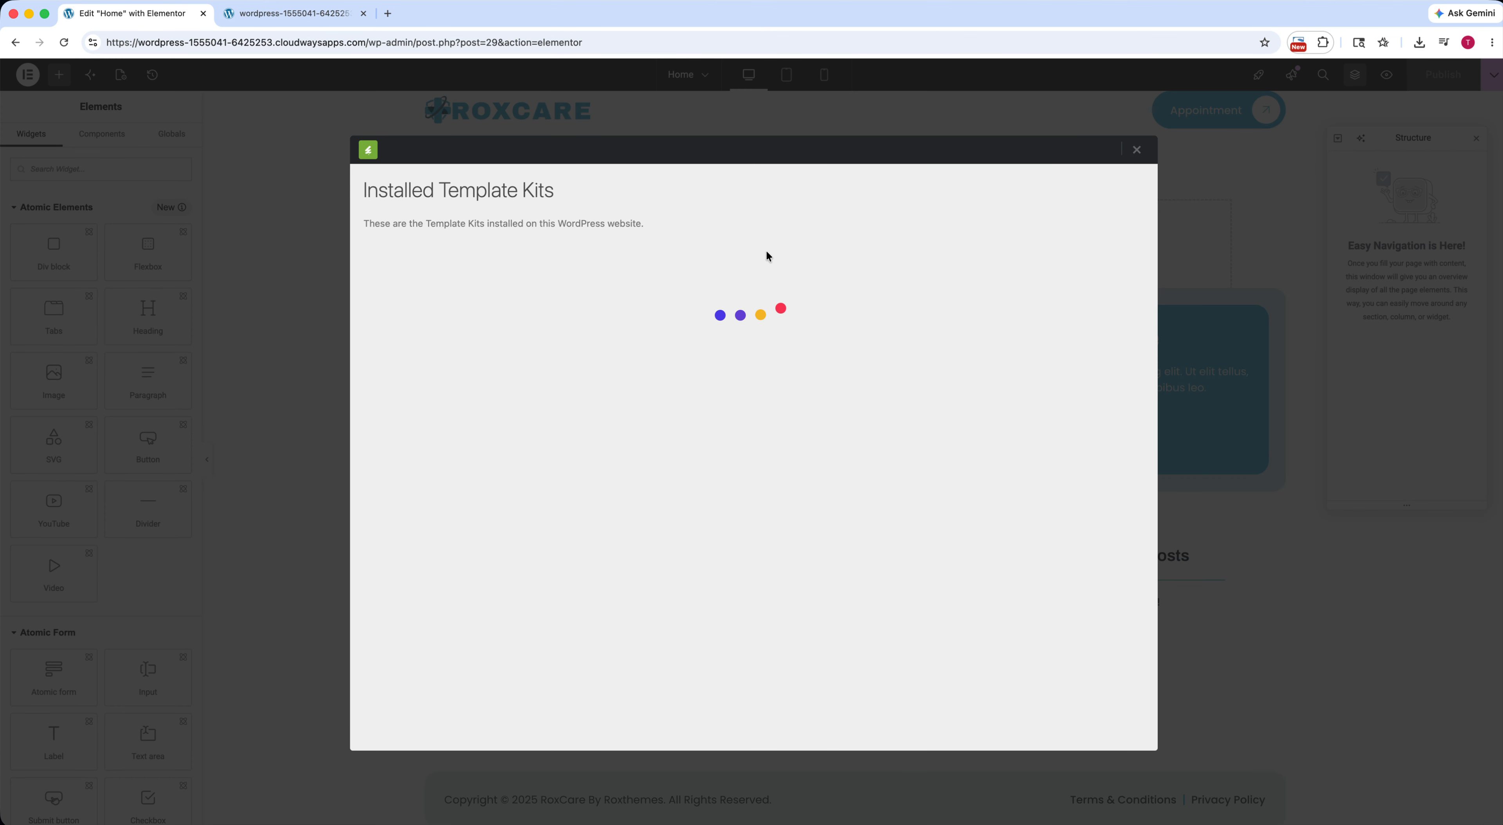
click(439, 496)
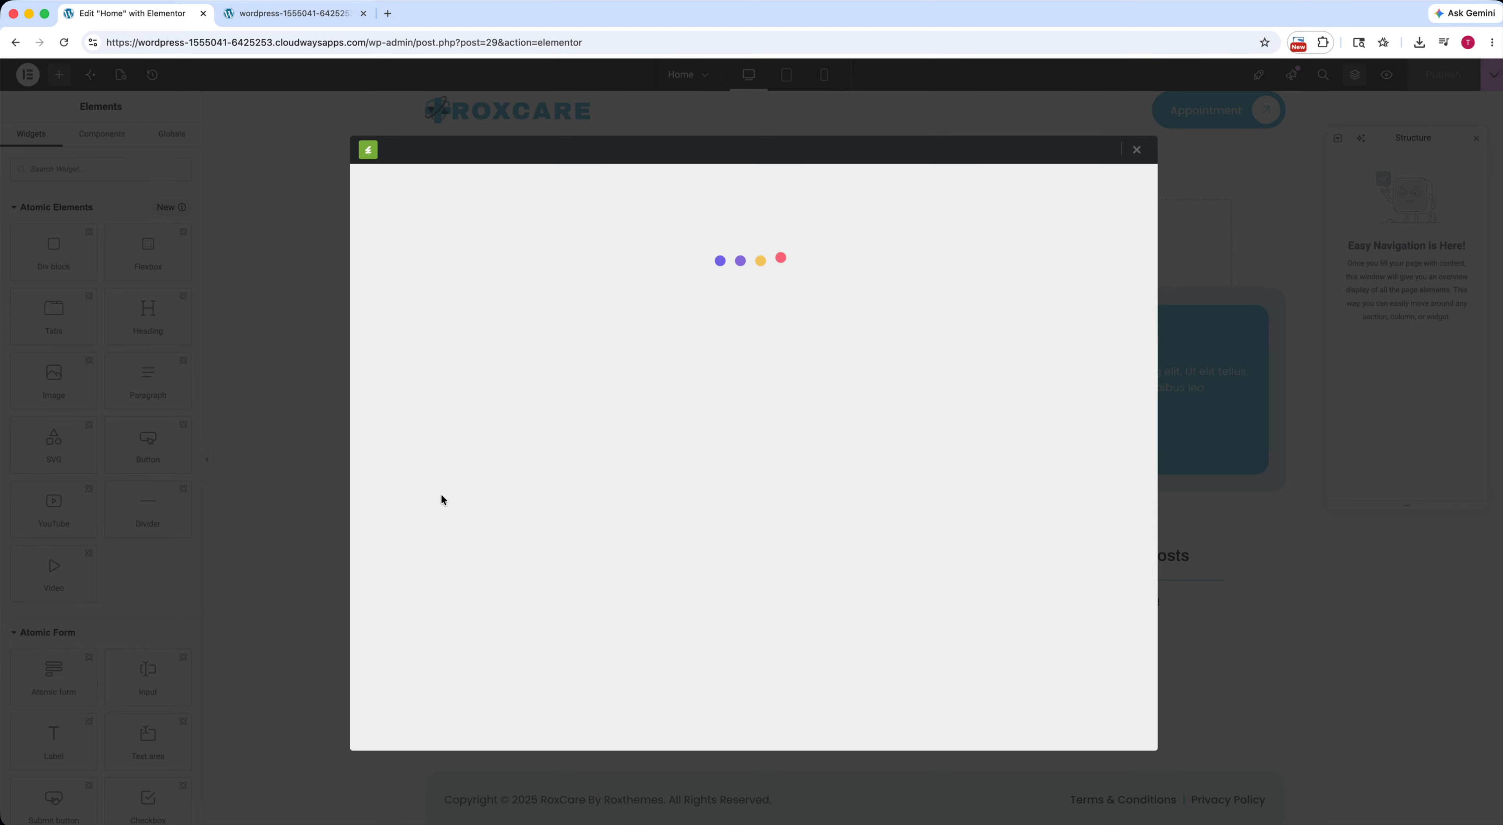
click(695, 484)
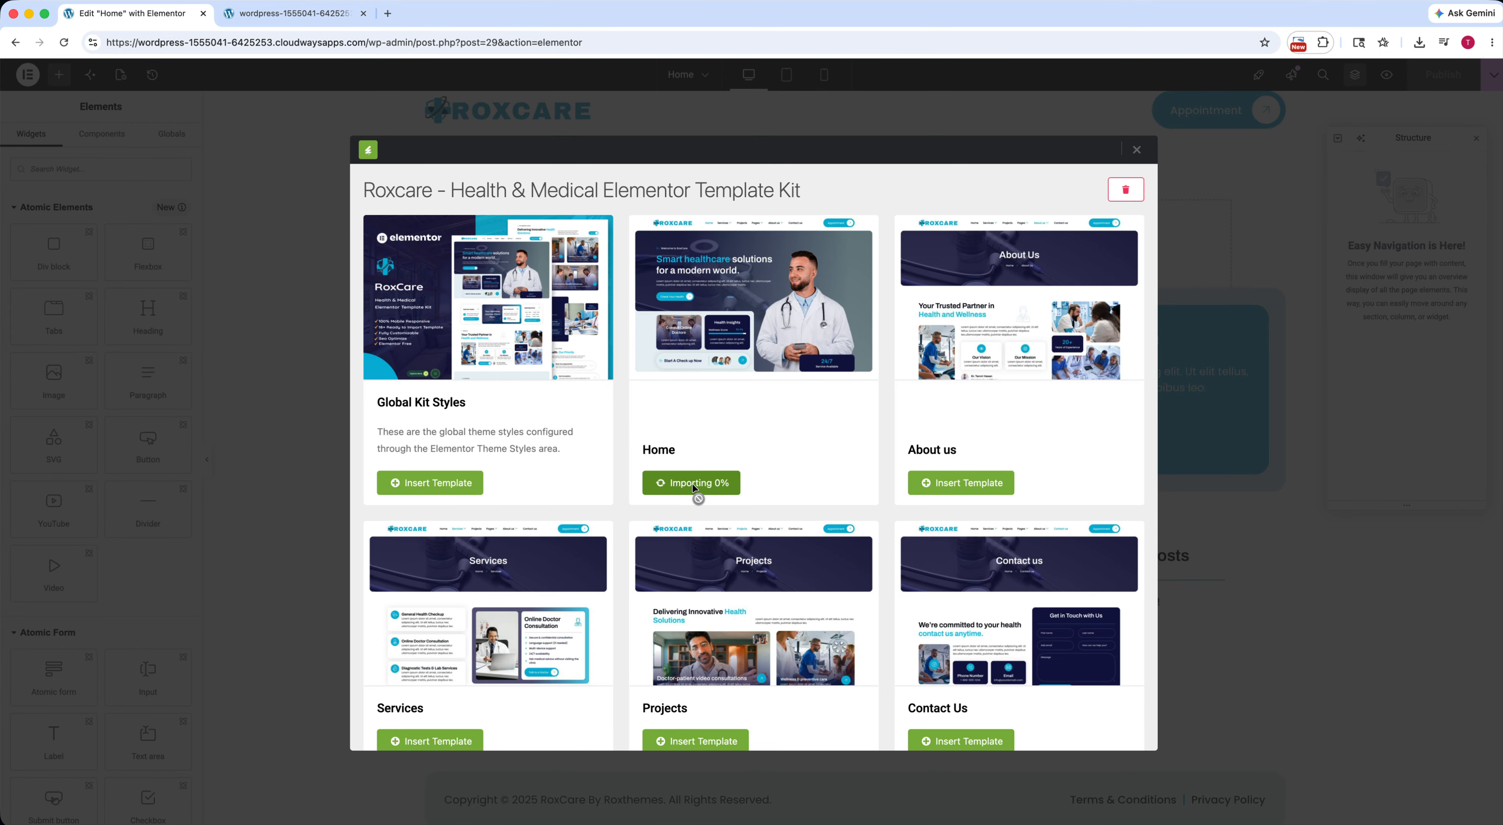